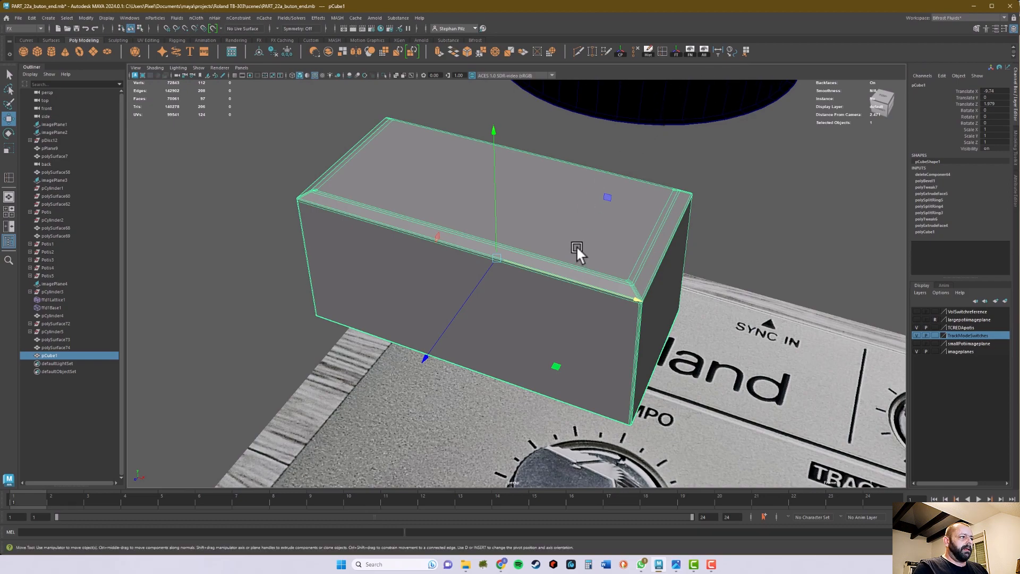
Switch to the reference photo and examine the RUN/STOP button's shape and edges against the smaller buttons
alt+drag(576, 245, 584, 245)
alt+right_drag(584, 244, 549, 247)
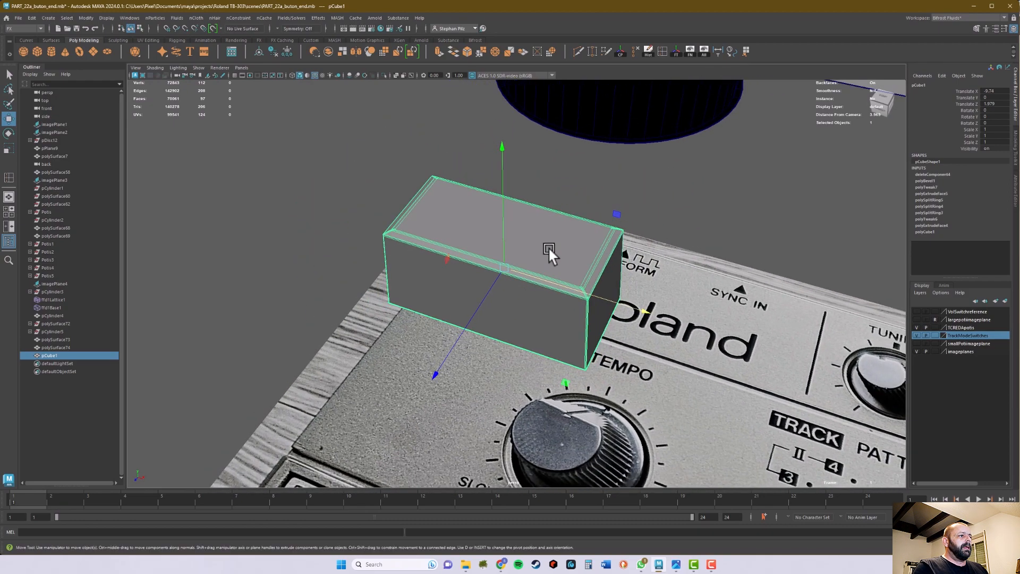
click(676, 564)
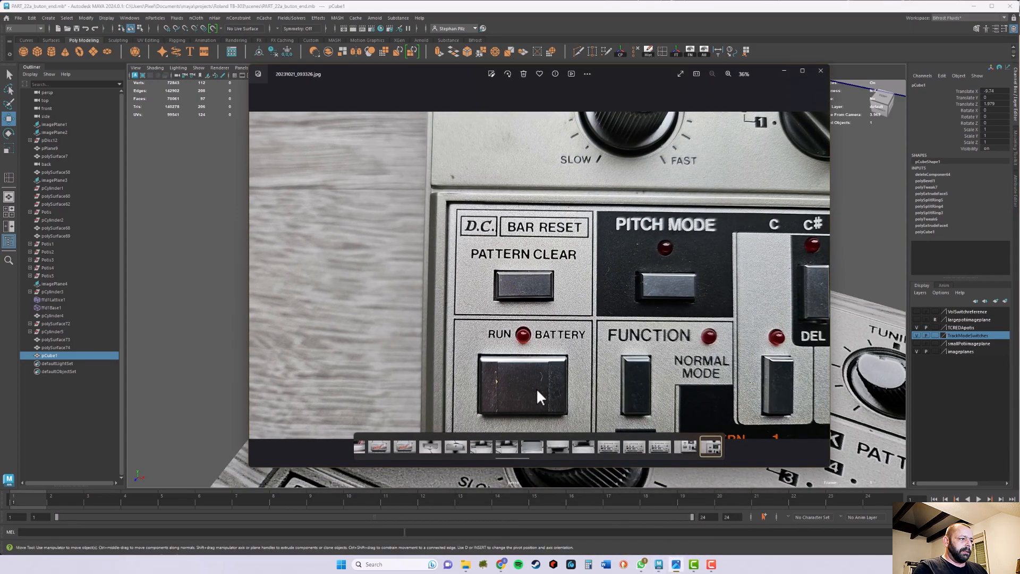
scroll(535, 398, up, 5)
scroll(531, 319, up, 1)
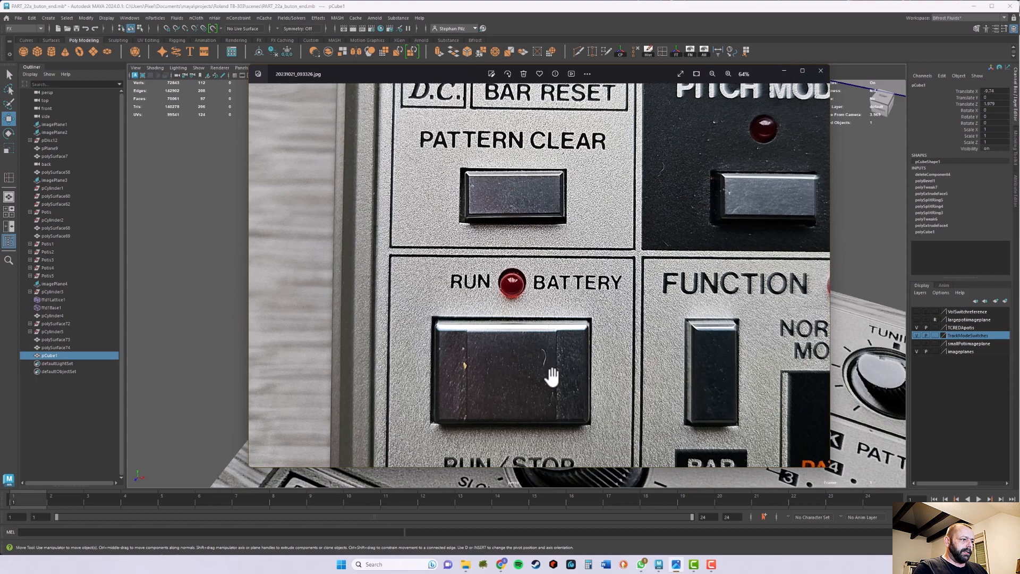
scroll(524, 380, up, 2)
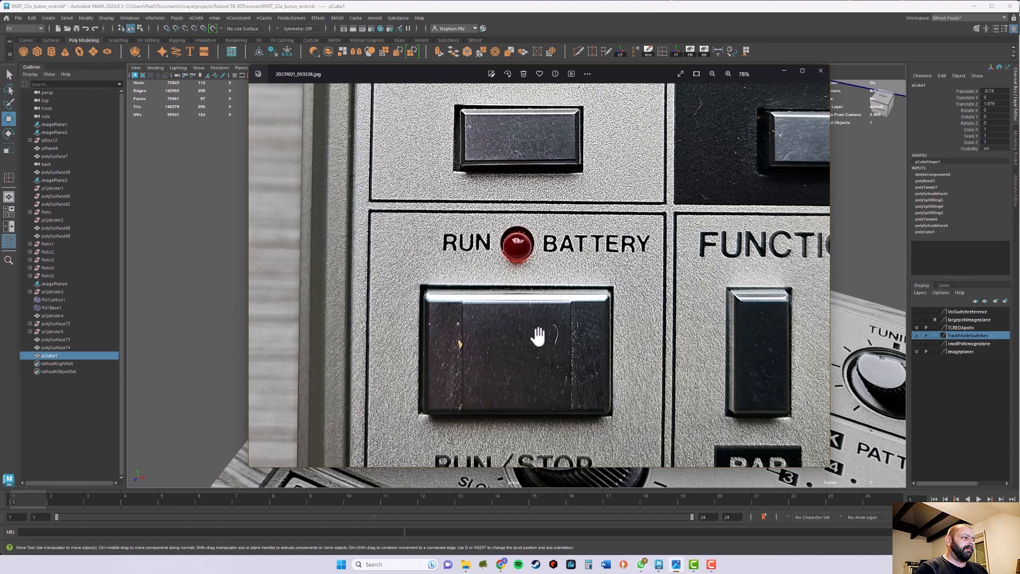
scroll(543, 337, down, 3)
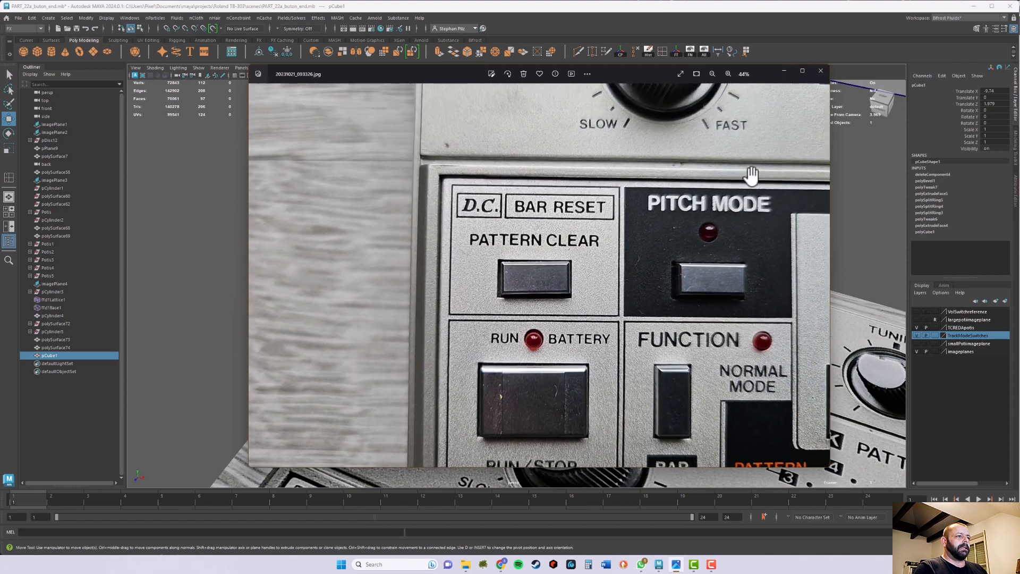
drag(791, 68, 788, 110)
alt+middle_drag(776, 287, 764, 287)
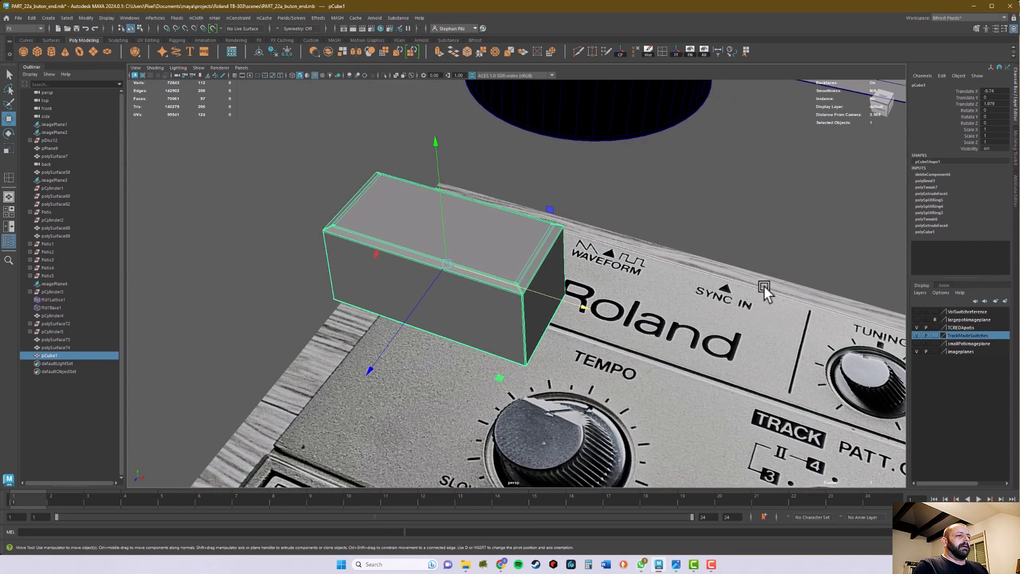
Paste a copy of the button cube and move it about 2.2 units along X from the original
scroll(759, 306, down, 4)
alt+drag(622, 317, 585, 308)
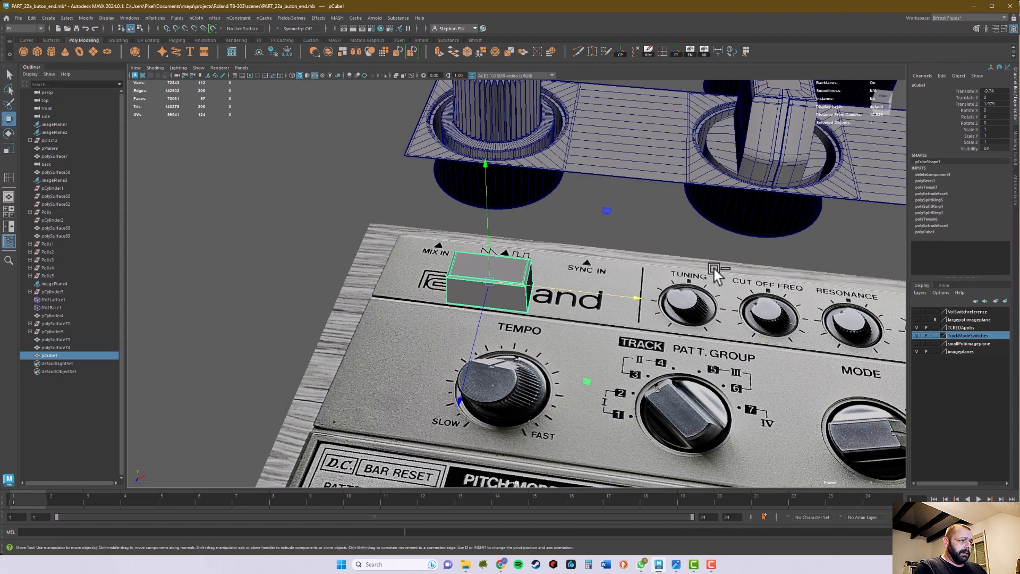
key(ctrl+v)
drag(552, 292, 708, 300)
Unparent the pasted cube from its group and delete the empty group
click(30, 364)
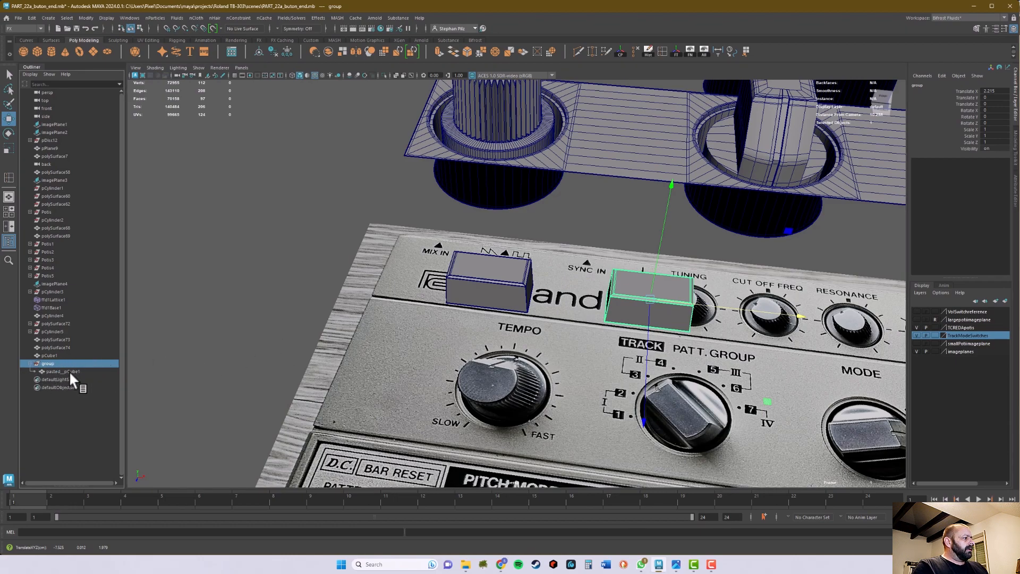
click(66, 371)
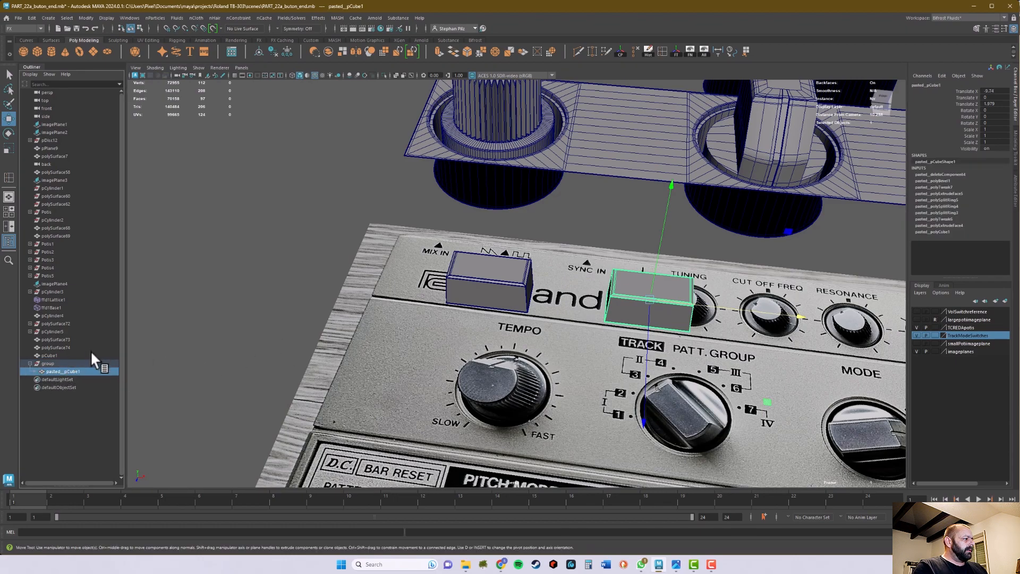
click(37, 17)
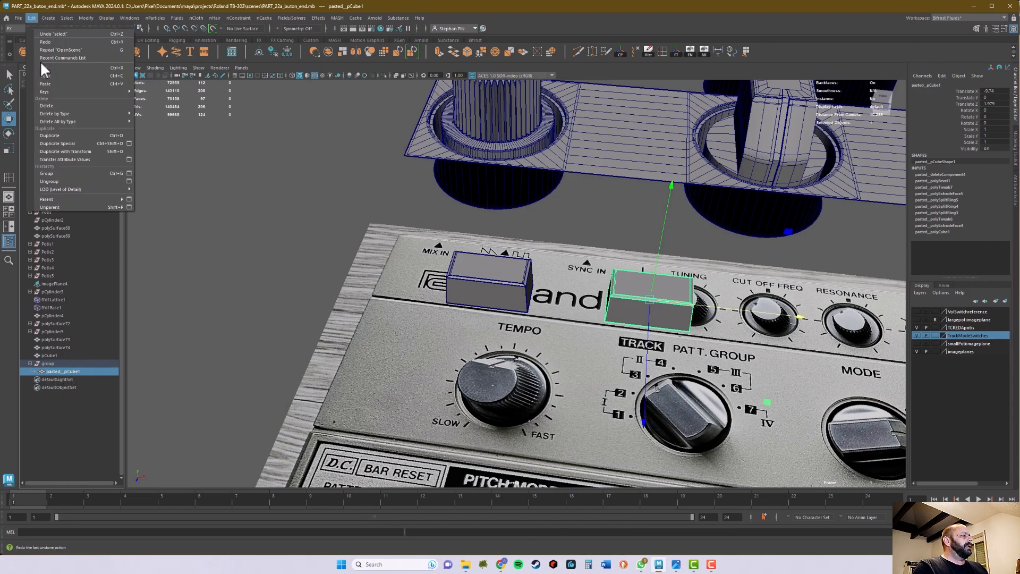
click(62, 207)
click(50, 361)
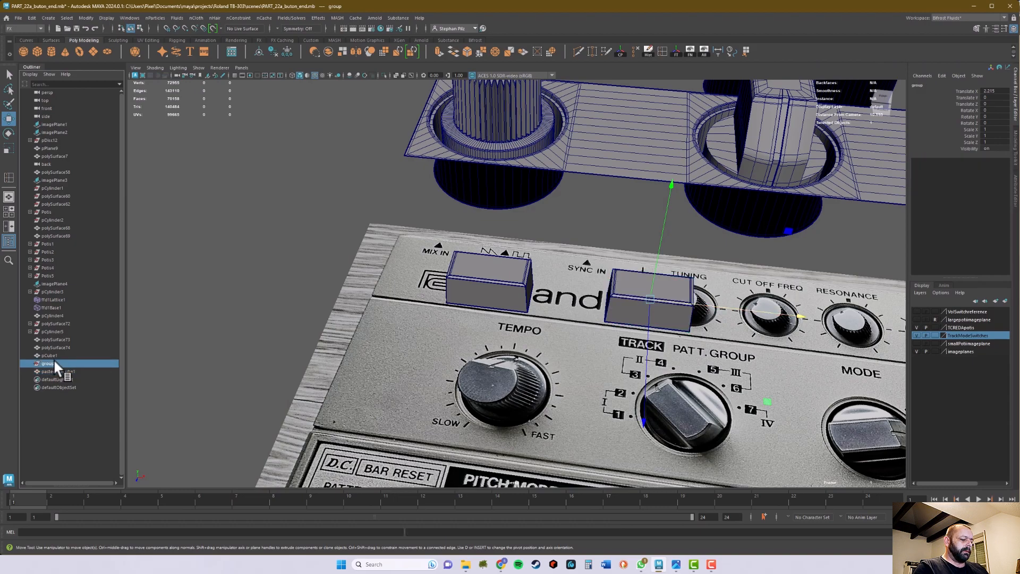
key(Delete)
Move the pasted cube about 2 units further along X, away from the original button
click(656, 296)
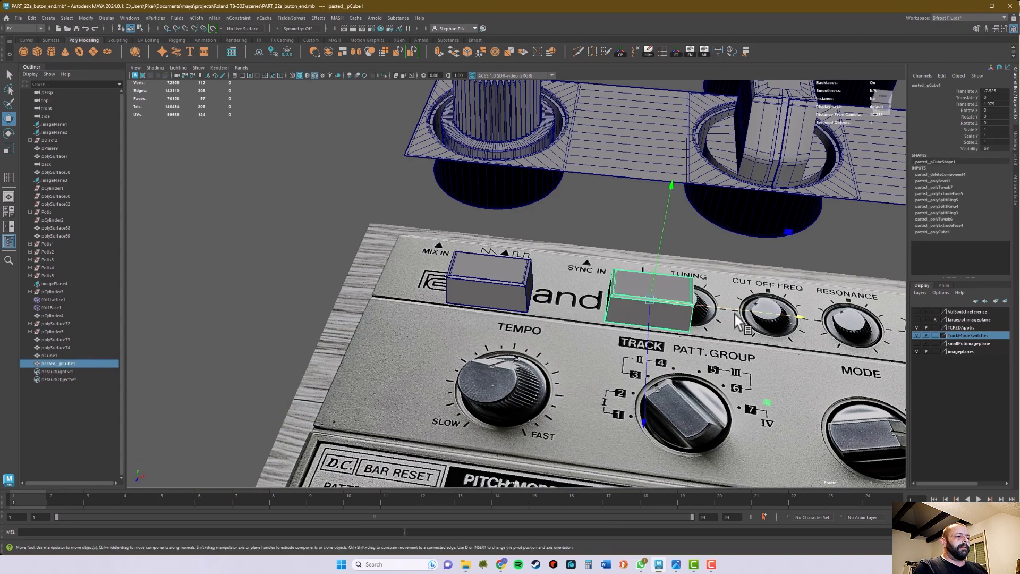
key(f)
drag(667, 308, 711, 309)
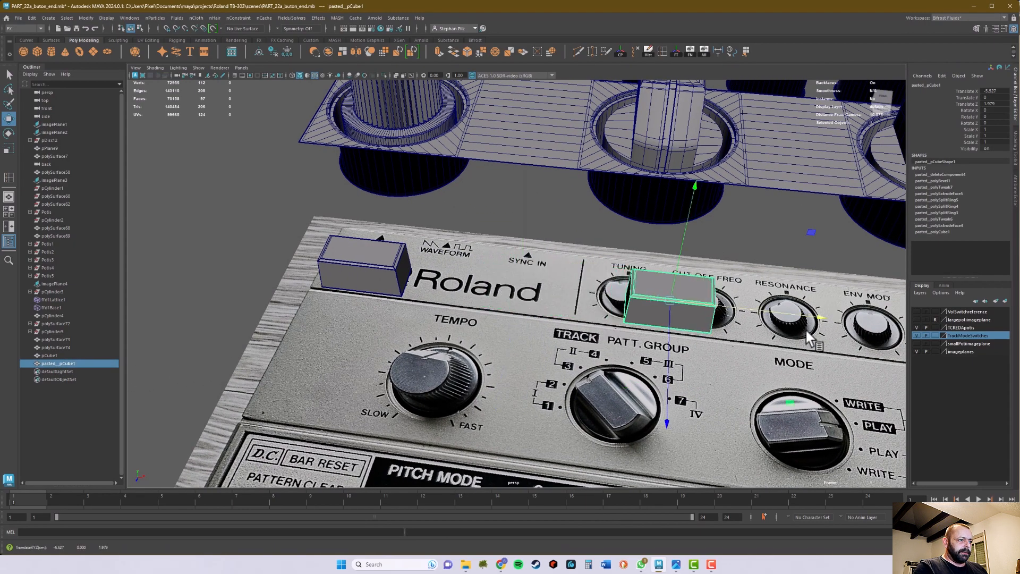
alt+middle_drag(711, 310, 606, 313)
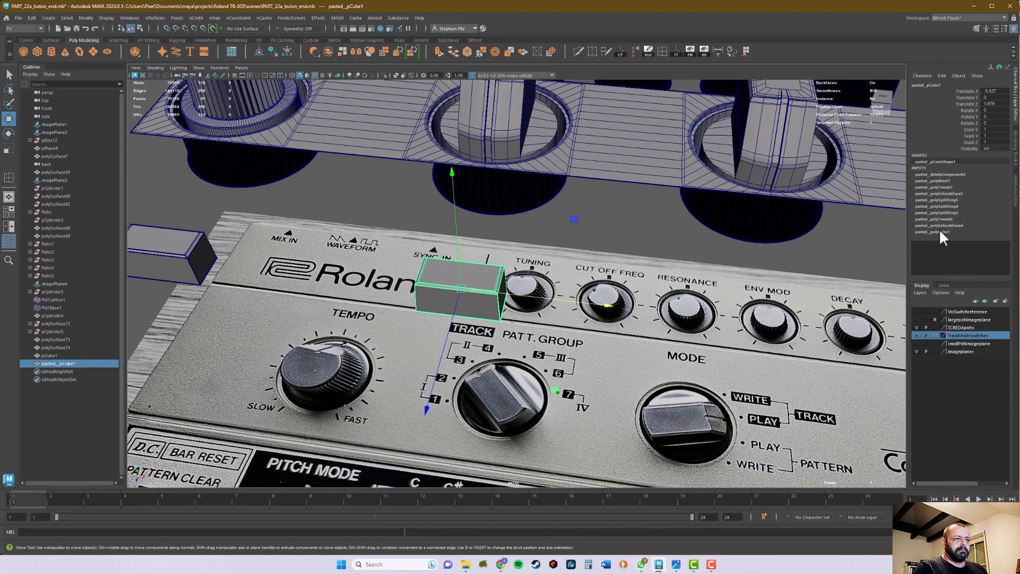
mouse_move(760, 314)
alt+right_down()
mouse_move(724, 330)
mouse_move(759, 316)
alt+right_up()
alt+middle_drag(758, 316, 728, 314)
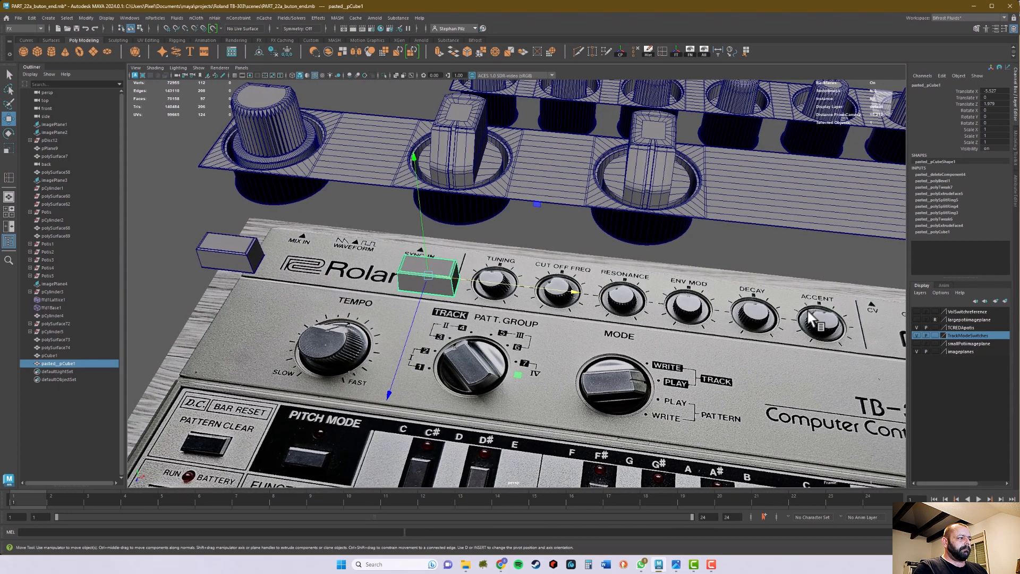
alt+right_drag(615, 292, 550, 316)
In the top view, position the pasted cube over the WRITE/NEXT button of the reference image
key(space)
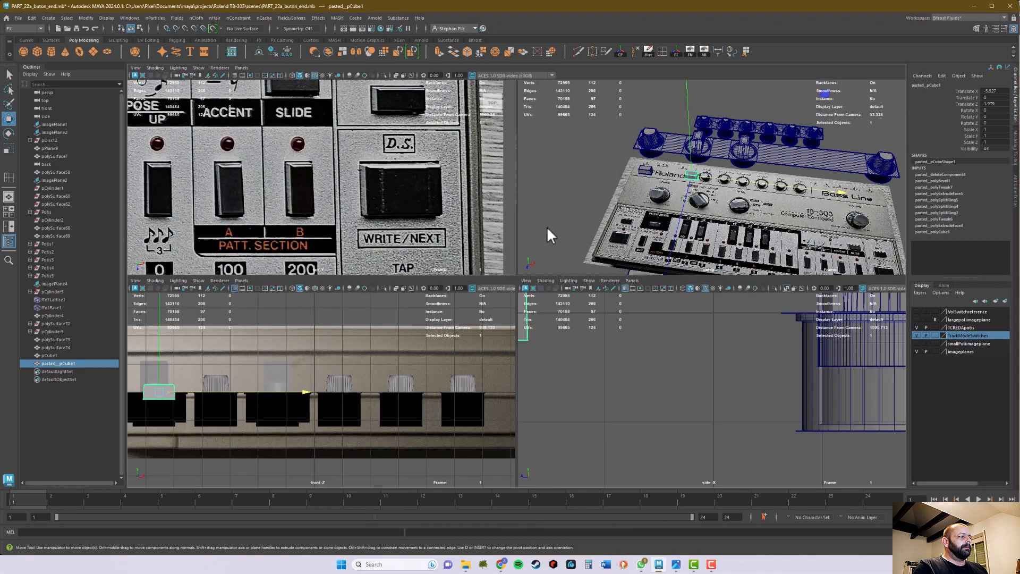
key(space)
scroll(612, 247, down, 3)
scroll(612, 254, down, 3)
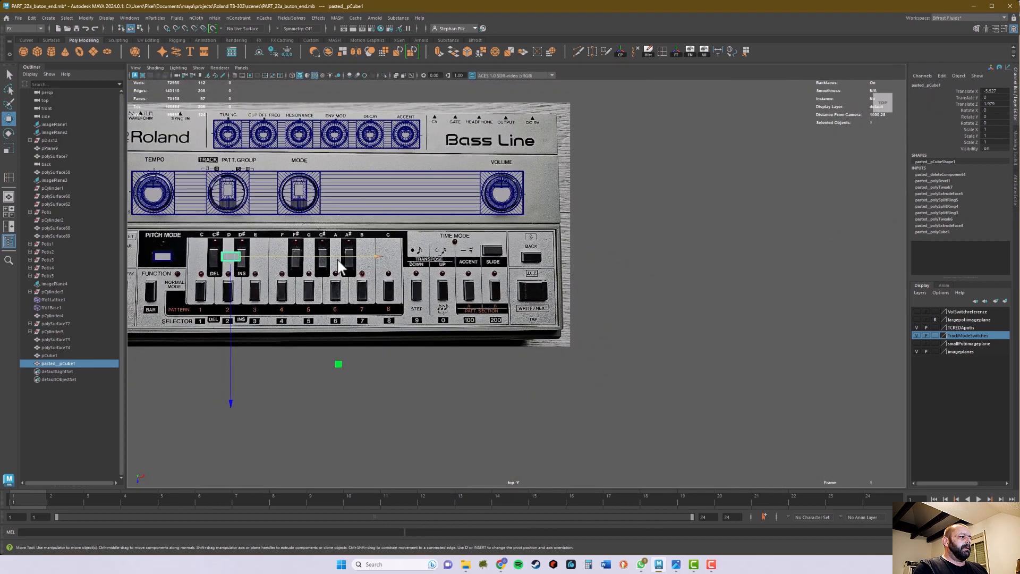
drag(344, 256, 634, 251)
drag(520, 268, 572, 291)
scroll(743, 307, up, 2)
scroll(743, 308, up, 6)
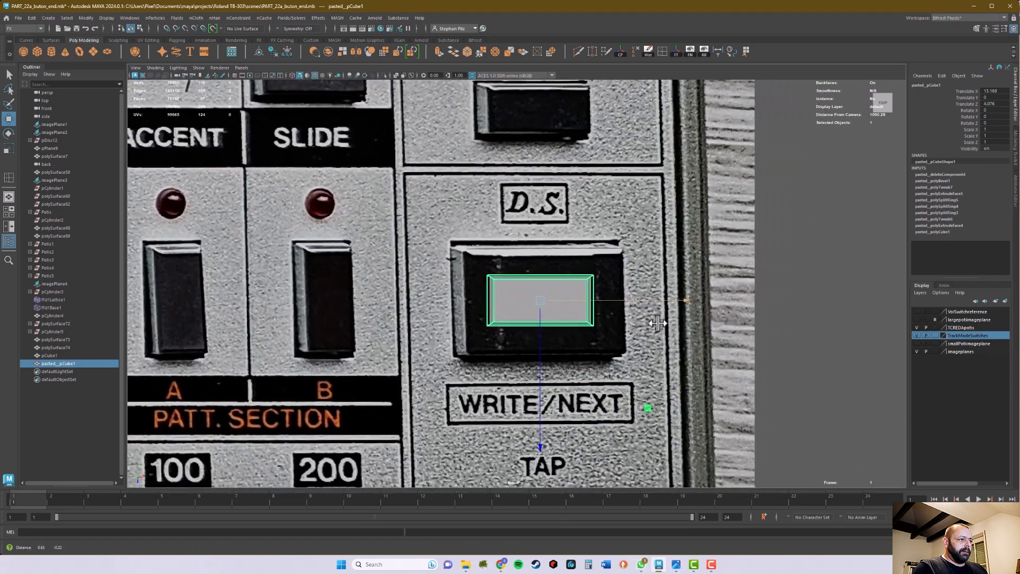
drag(605, 301, 710, 282)
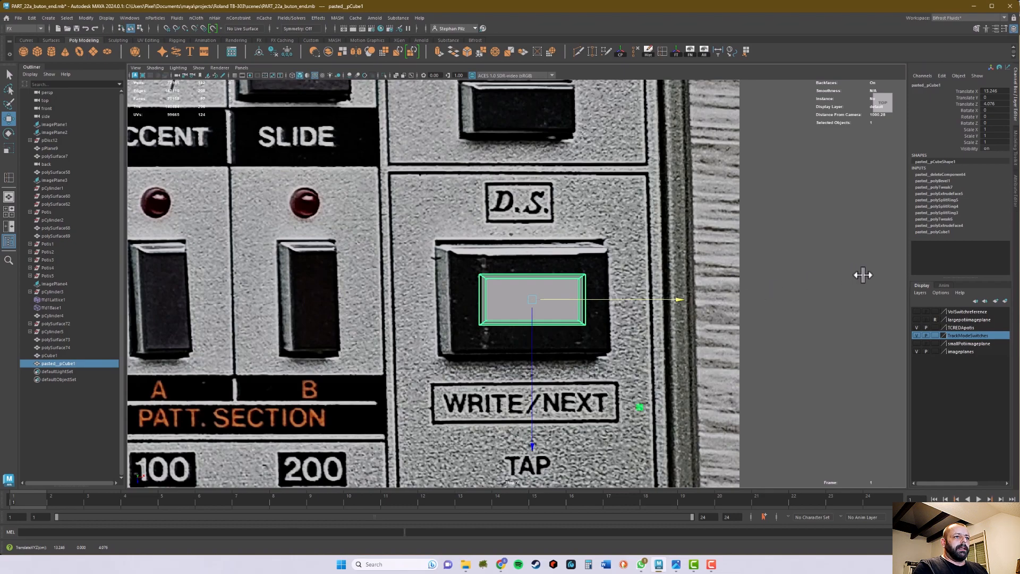
Set the pasted cube's depth to 1.15 and width to 1.75, and align it with the WRITE/NEXT button horizontally
click(939, 232)
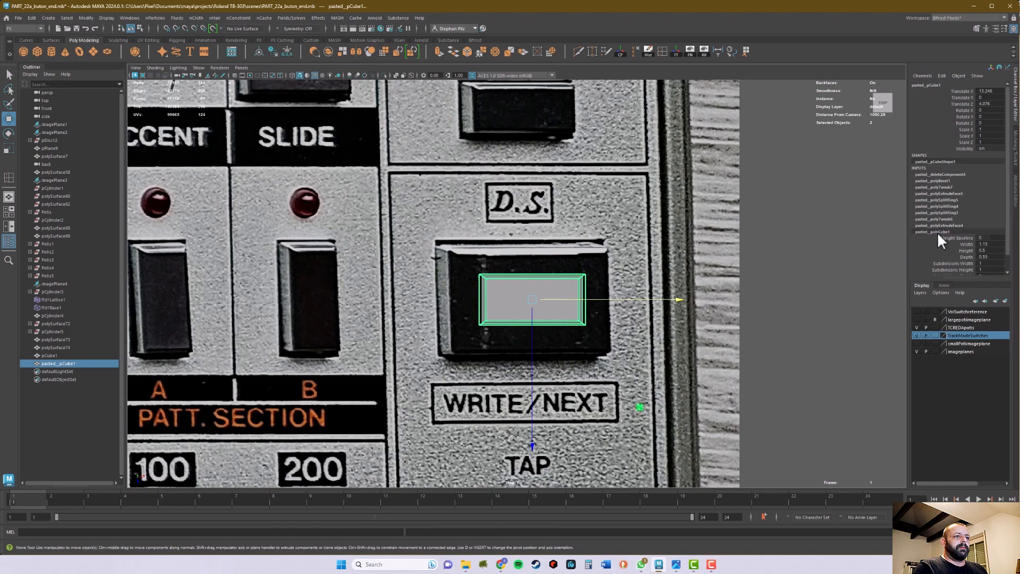
scroll(961, 245, down, 1)
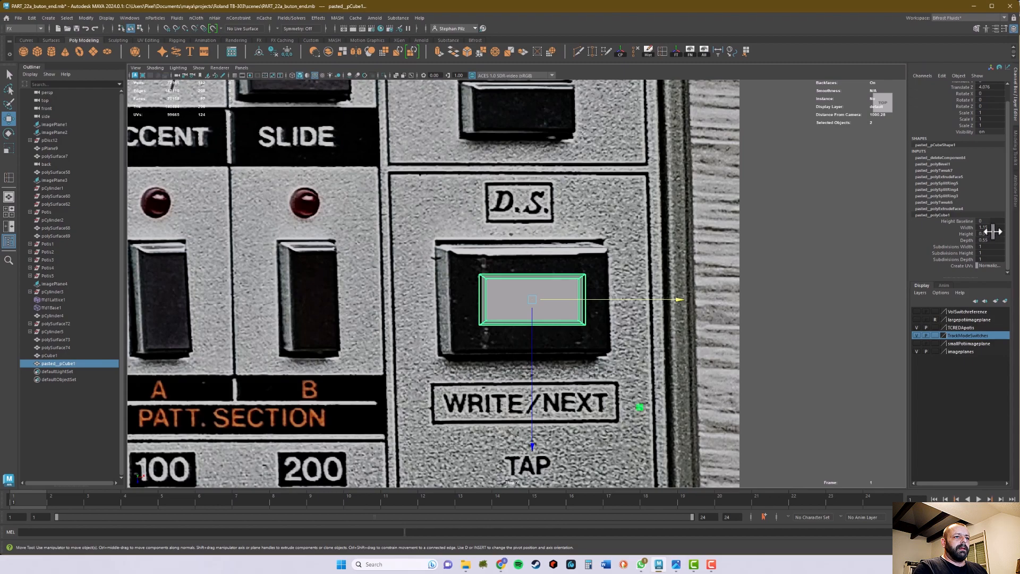
double_click(992, 227)
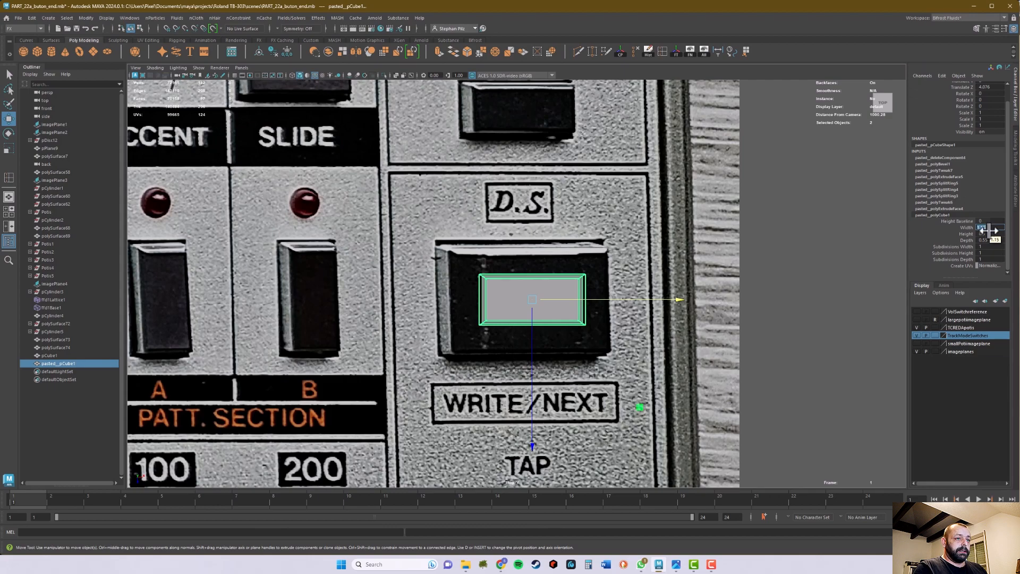
double_click(992, 240)
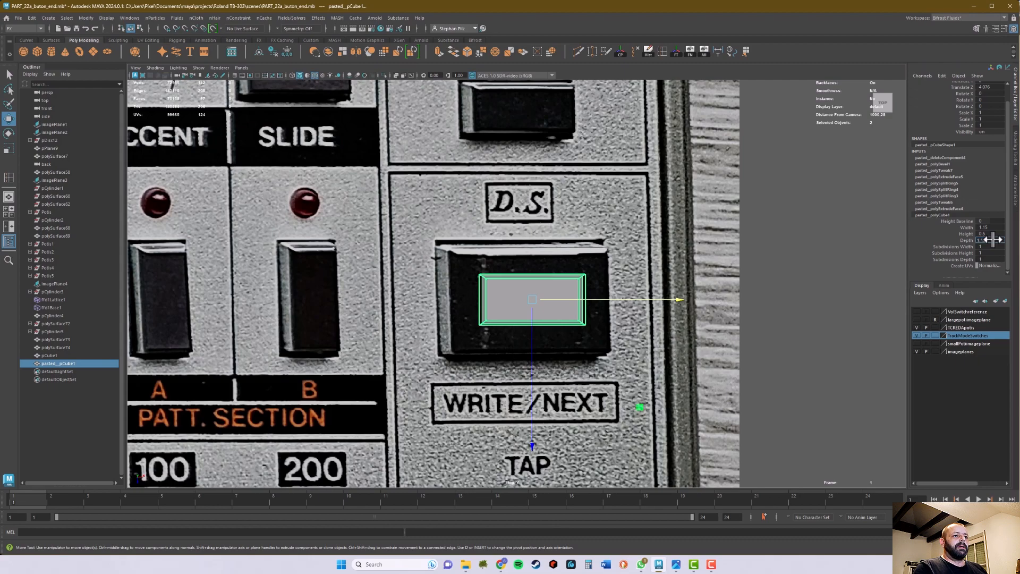
text(1.15)
key(Return)
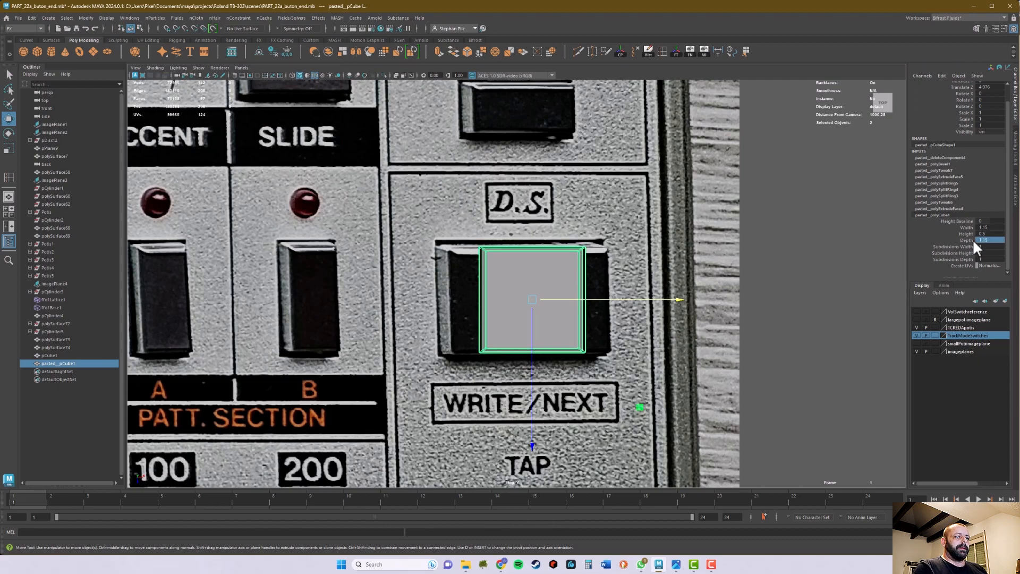
double_click(991, 228)
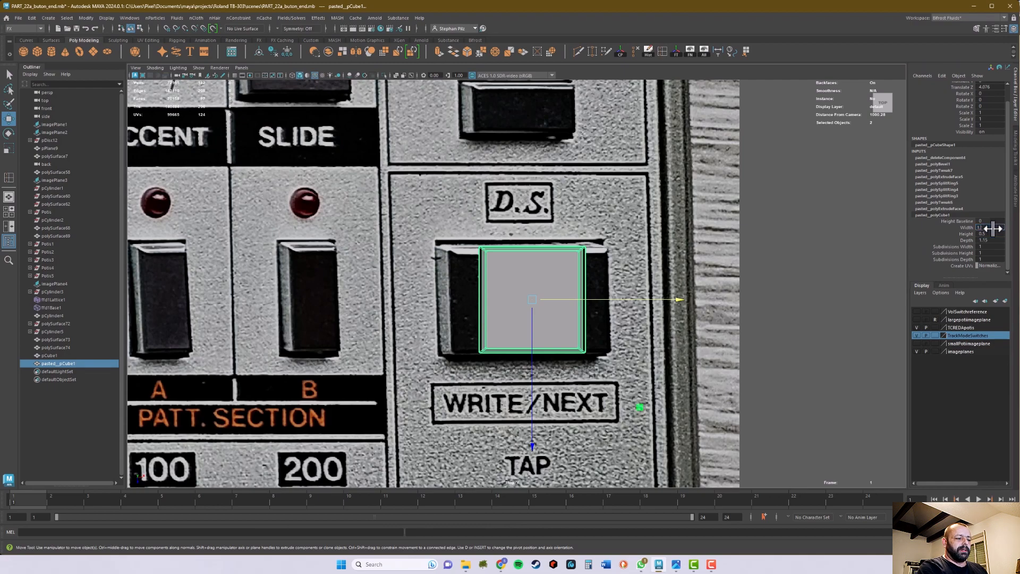
key(Return)
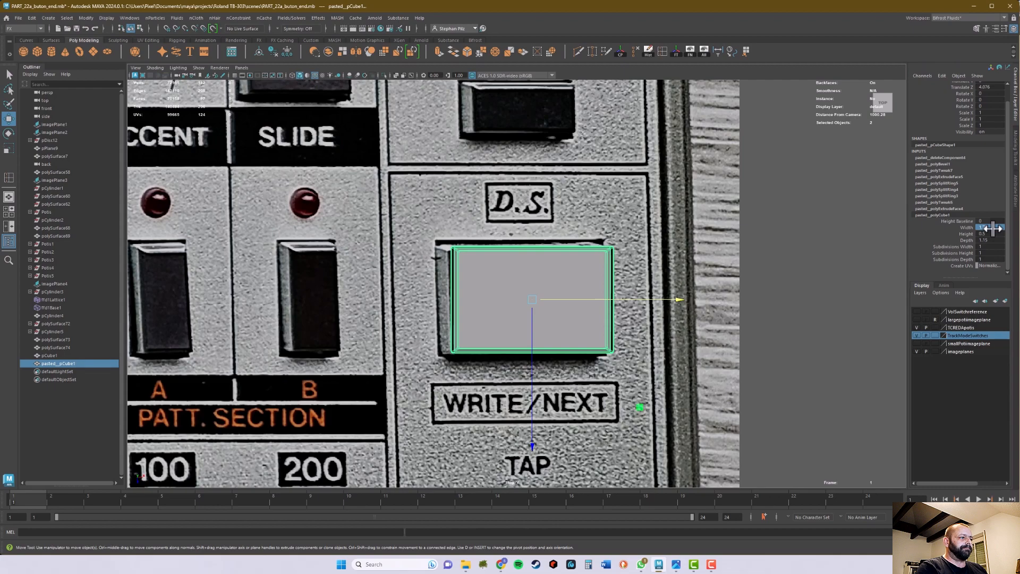
drag(678, 299, 671, 299)
Return to the perspective view and create a new polygon cube at the origin
key(space)
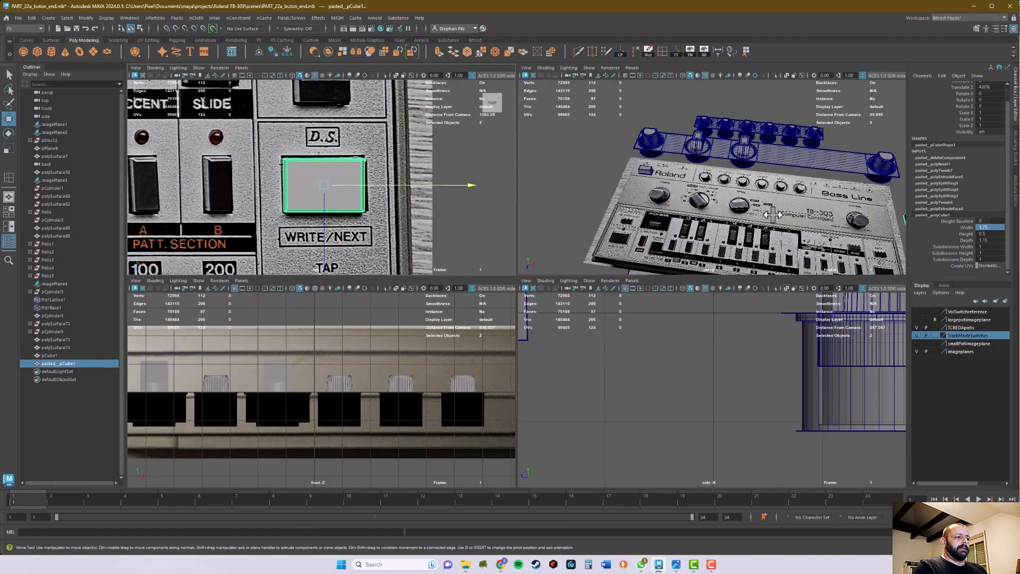
key(space)
key(f)
mouse_move(724, 291)
alt+mouse_down()
mouse_move(710, 308)
mouse_move(718, 304)
alt+mouse_up()
alt+right_drag(718, 305, 760, 322)
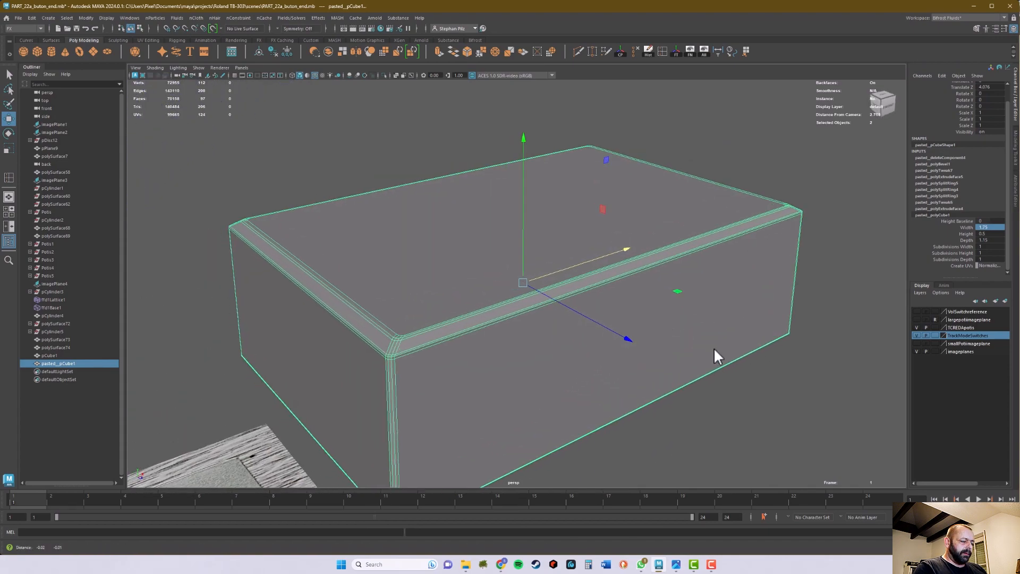
alt+middle_drag(709, 352, 708, 311)
alt+drag(708, 309, 701, 312)
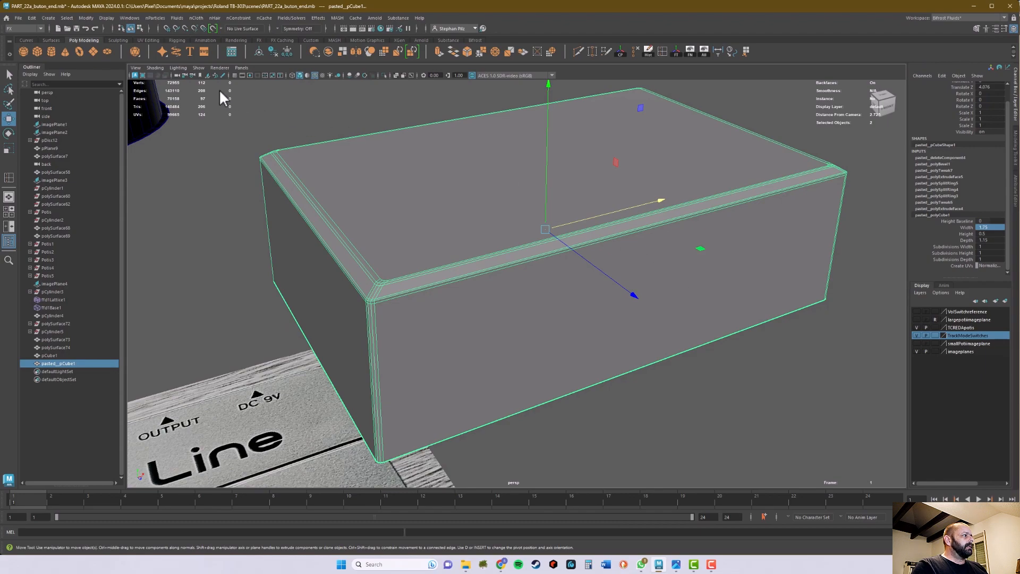
click(37, 51)
alt+right_drag(534, 220, 373, 232)
alt+right_drag(505, 255, 414, 269)
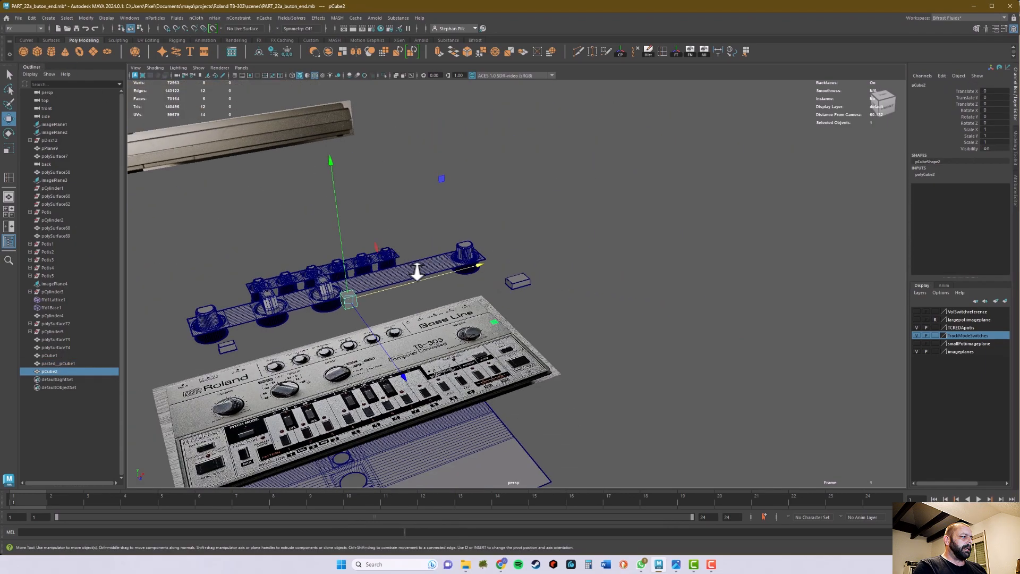
Move the new cube to about X 13.57 and Z 4.12 so that it overlaps one end of the resized button
middle_drag(414, 275, 547, 285)
click(536, 280)
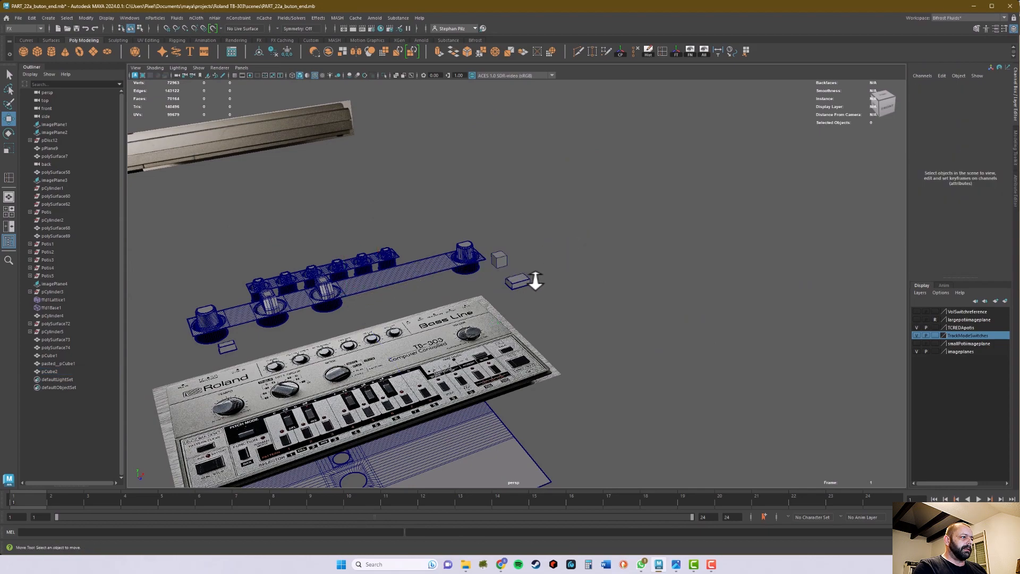
click(501, 258)
drag(523, 280, 541, 302)
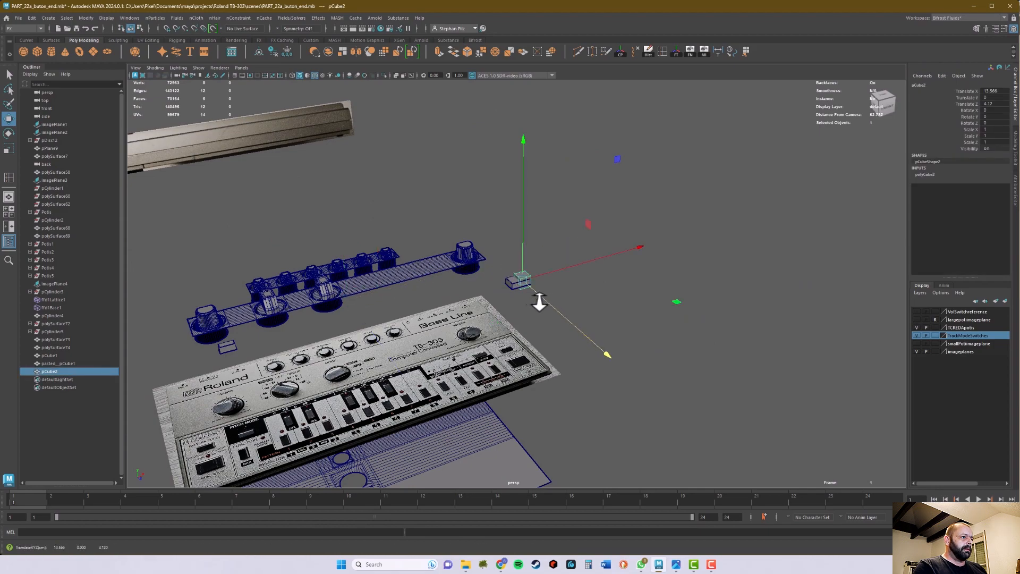
alt+right_drag(542, 302, 804, 242)
alt+right_drag(393, 314, 588, 296)
key(f)
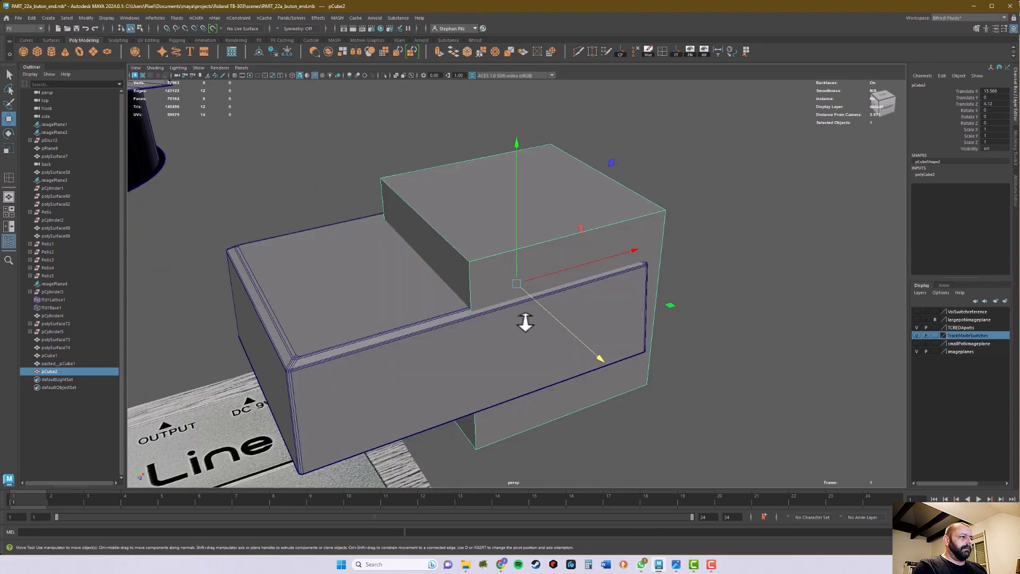
alt+middle_drag(464, 357, 522, 321)
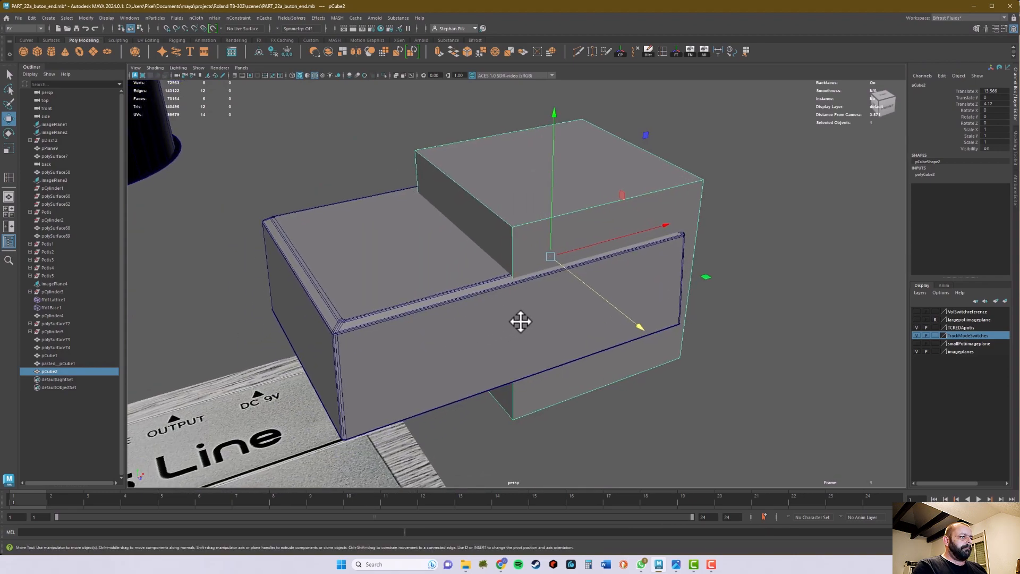
Set the new cube's width and depth to 1.04 in its polyCube creation settings
click(927, 174)
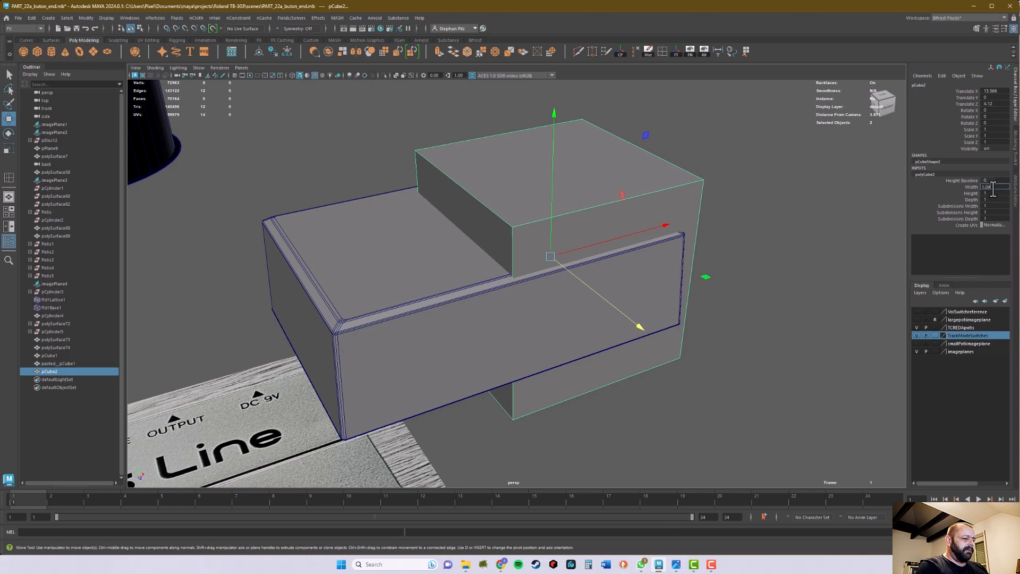
key(Return)
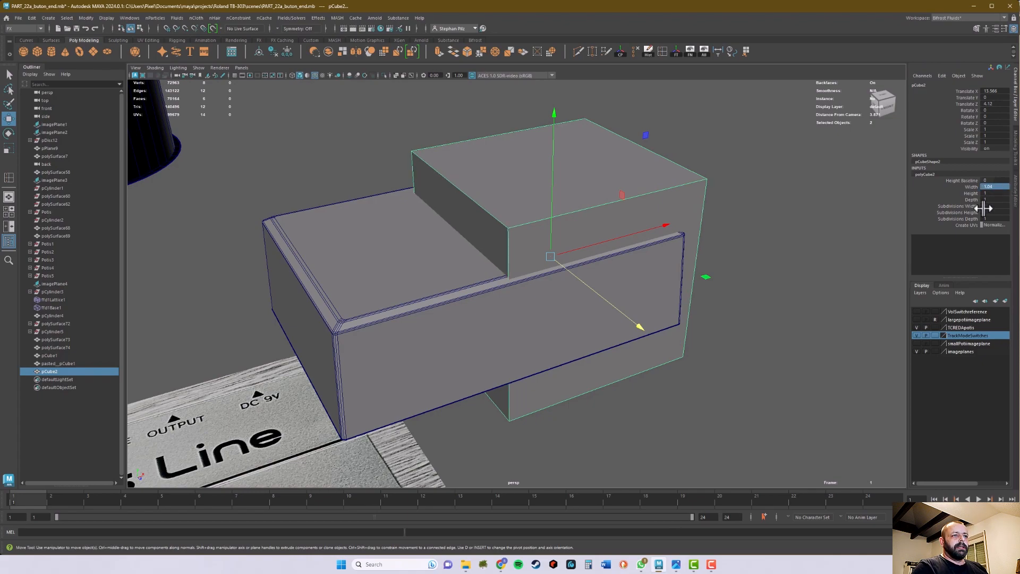
double_click(989, 199)
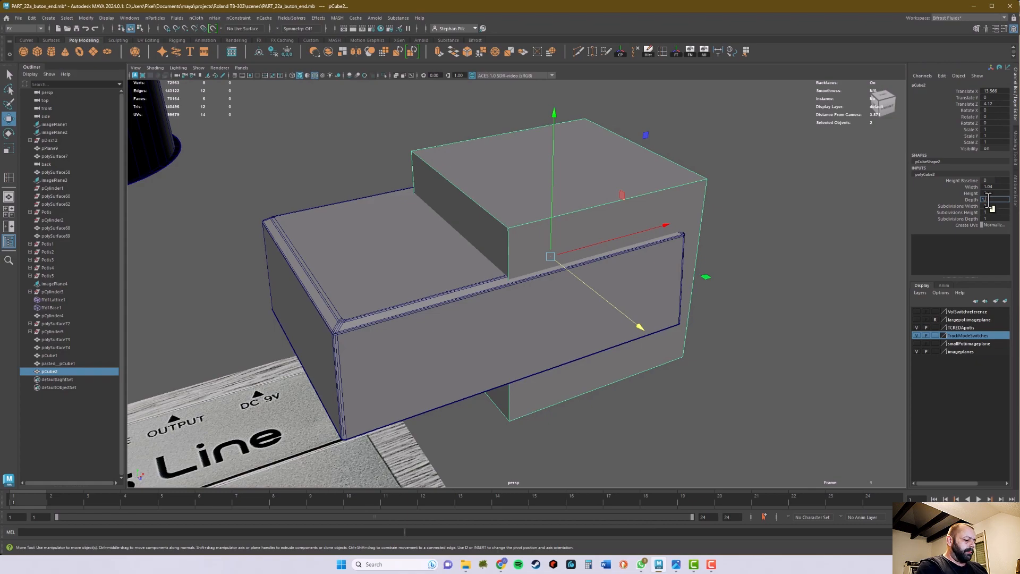
text(1.04)
key(Return)
Insert centred edge loops across both the length and the depth of the button
alt+drag(776, 242, 741, 288)
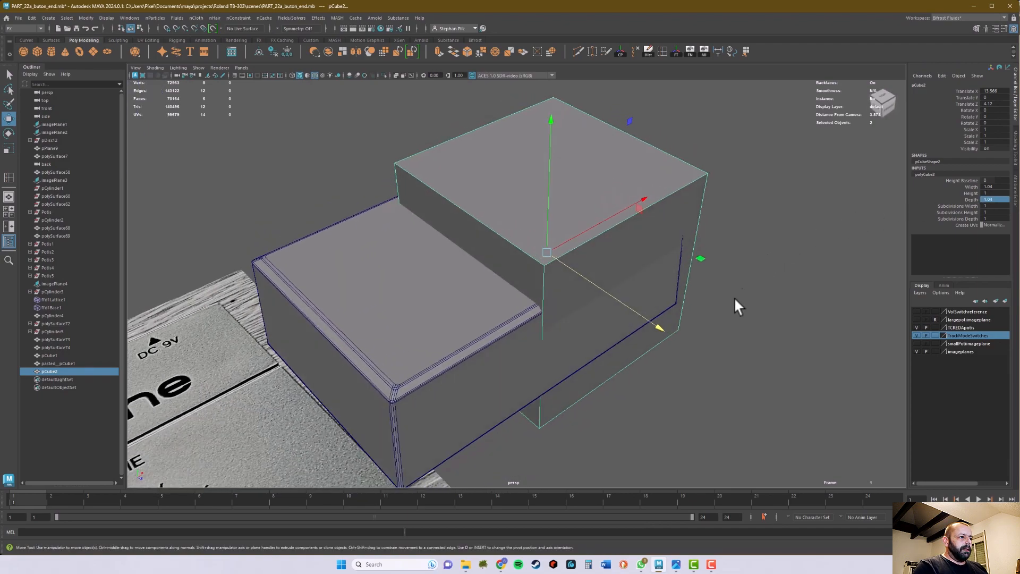
alt+drag(664, 327, 381, 384)
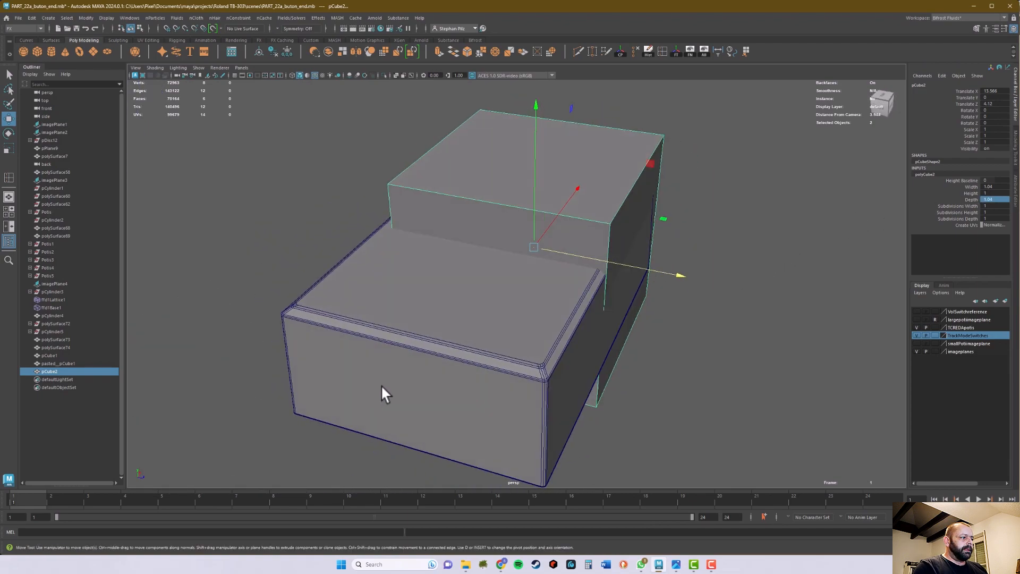
click(436, 347)
right_click(436, 347)
right_drag(448, 301, 437, 279)
click(419, 349)
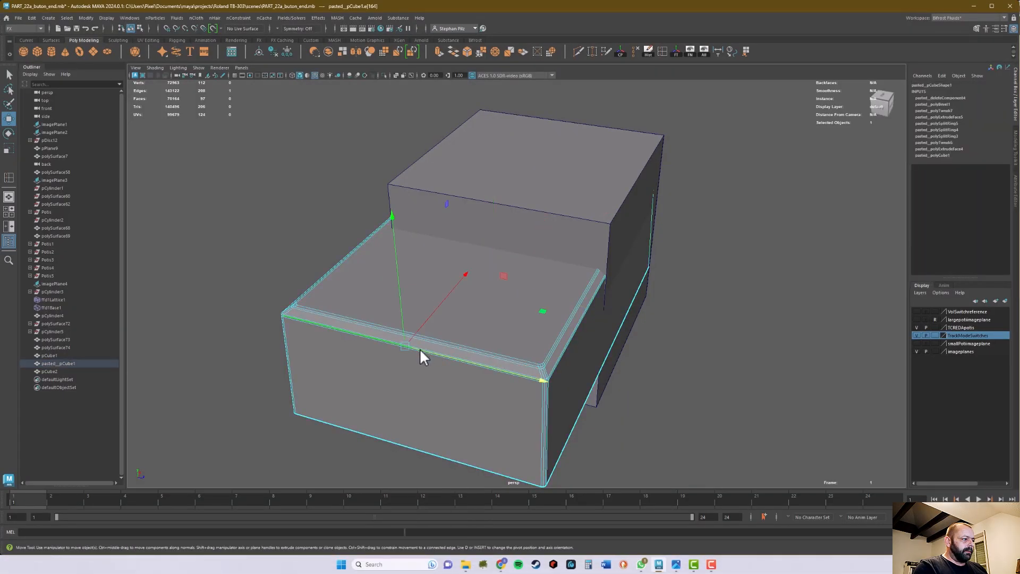
shift+right_drag(419, 347, 445, 365)
alt+drag(606, 367, 543, 351)
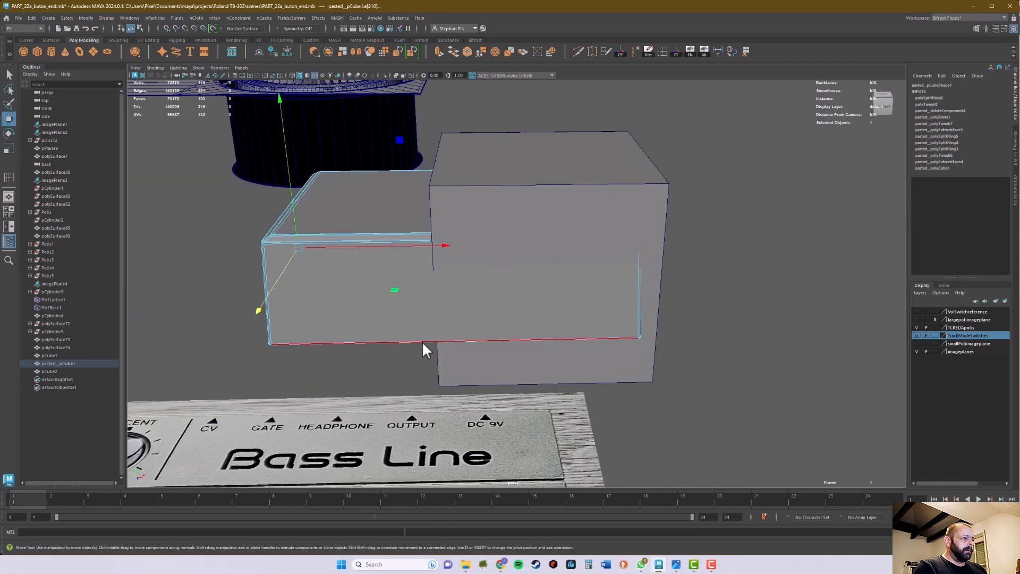
click(407, 346)
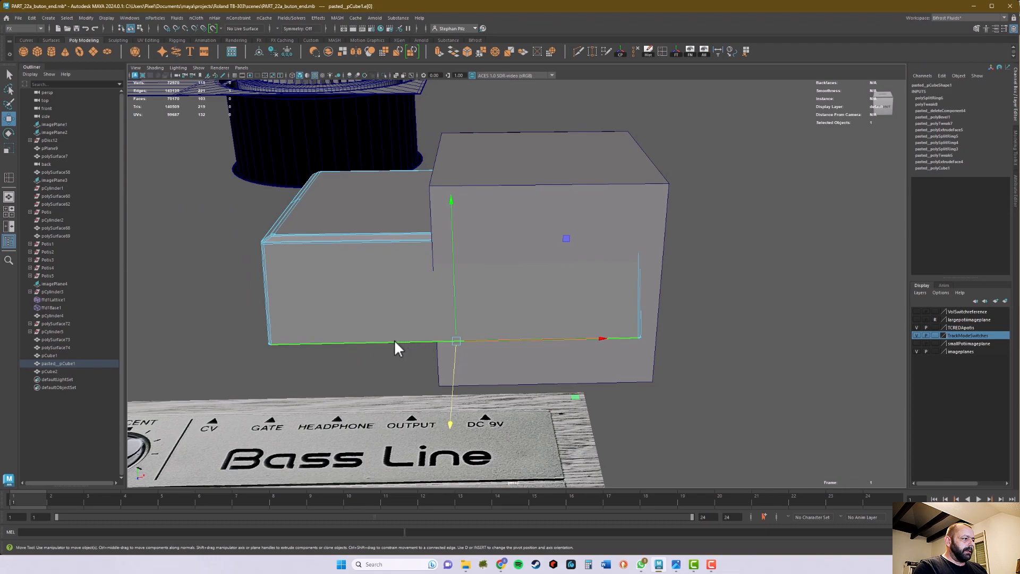
key(g)
alt+drag(404, 310, 438, 311)
Snap the cube along Z to the button's middle edge loop, at about Z 4.076
key(q)
right_drag(501, 182, 545, 169)
click(559, 200)
alt+drag(532, 234, 544, 237)
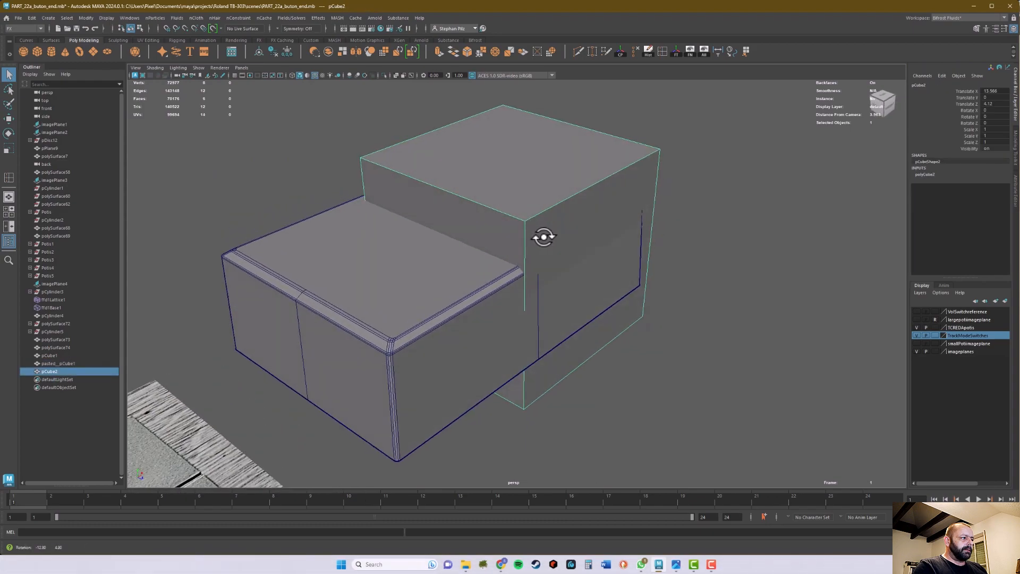
key(w)
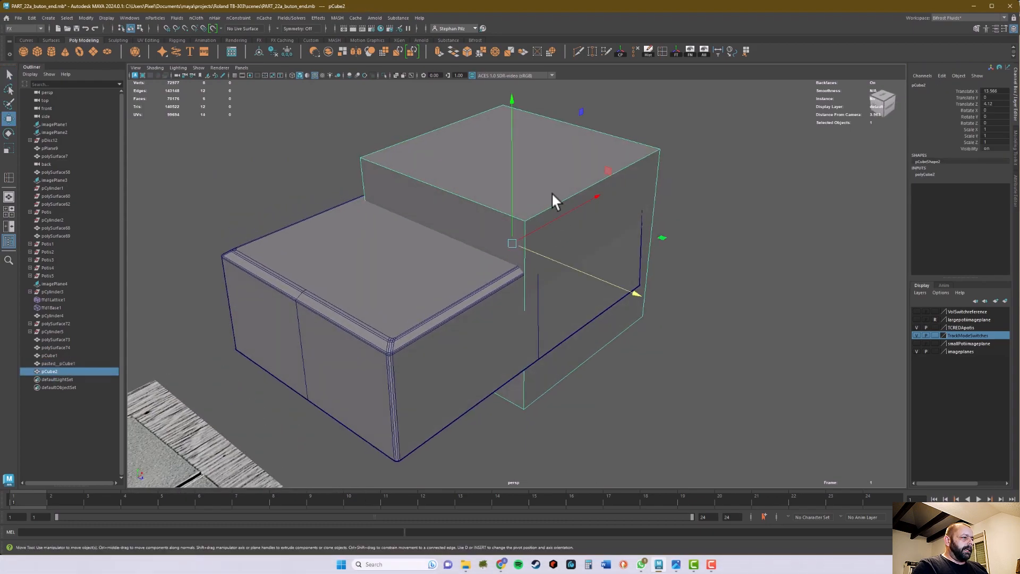
mouse_move(578, 268)
middle_down()
mouse_move(559, 263)
mouse_move(564, 275)
middle_up()
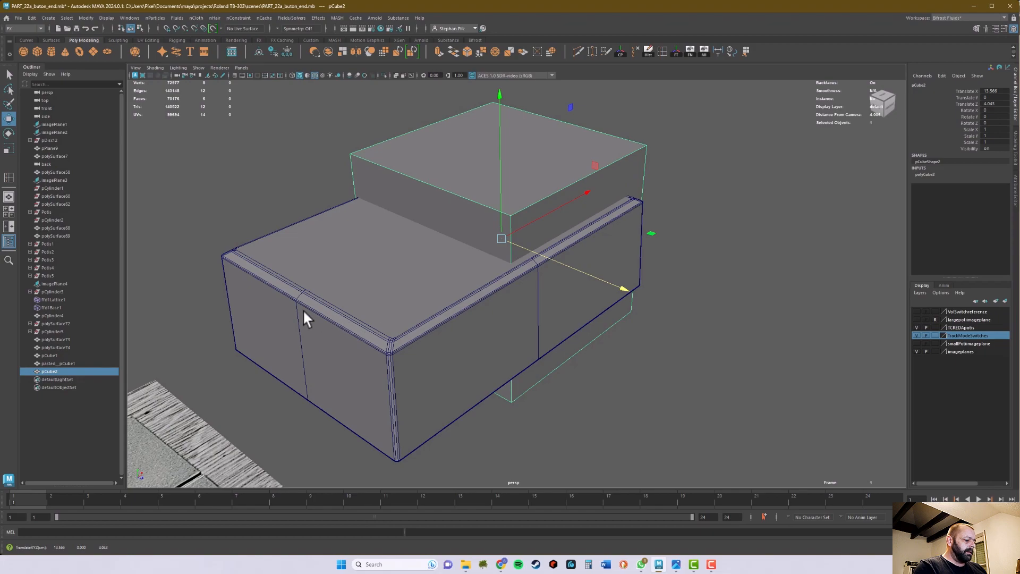
middle_drag(303, 286, 304, 287)
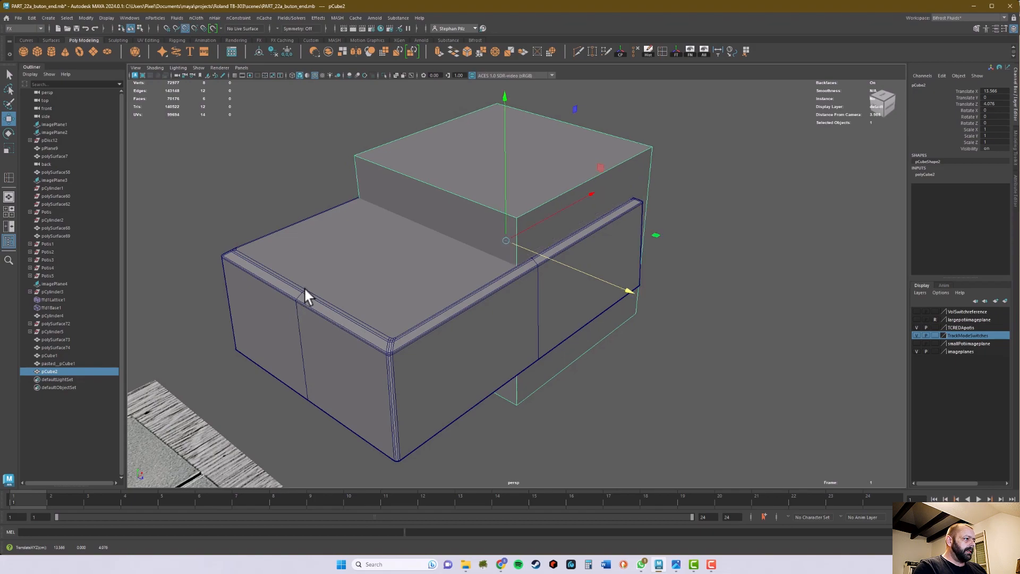
Snap the cube along X to the button's other middle edge loop, at about X 13.158
alt+drag(485, 308, 448, 318)
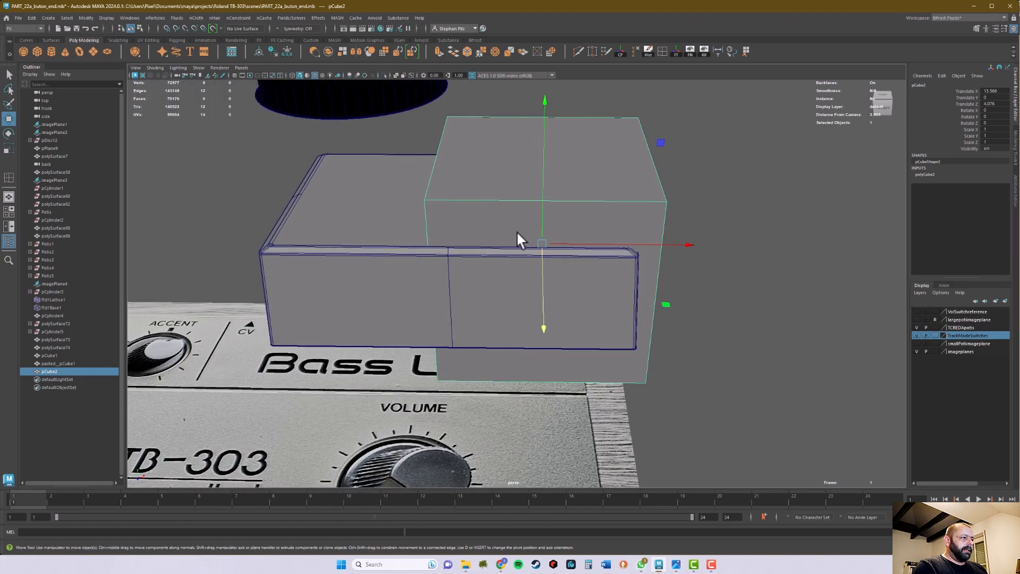
drag(685, 244, 419, 246)
key(v)
middle_click(448, 247)
alt+drag(474, 295, 506, 294)
Delete the bottom face of the cube, keeping its height at 1
click(929, 174)
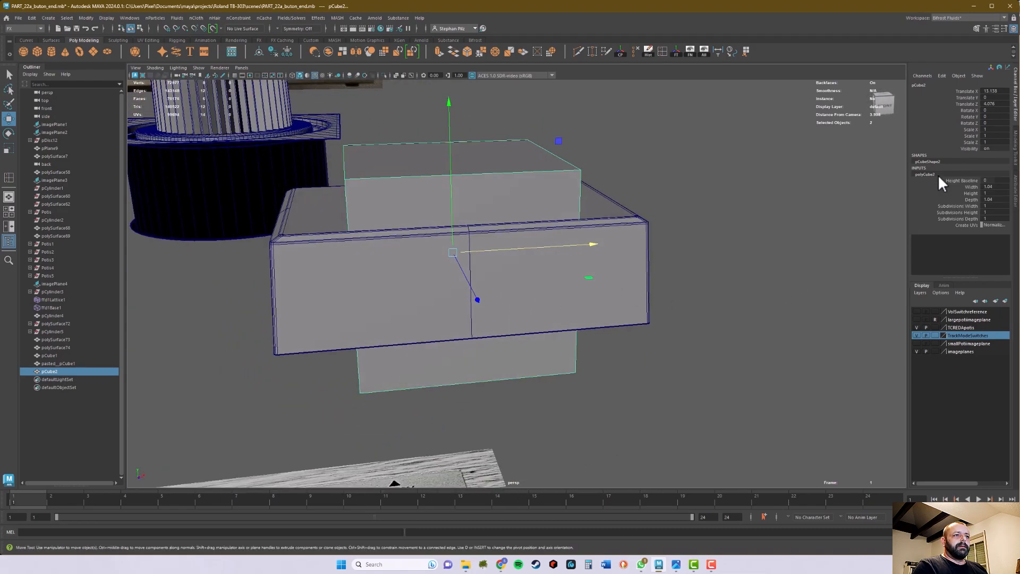
double_click(995, 193)
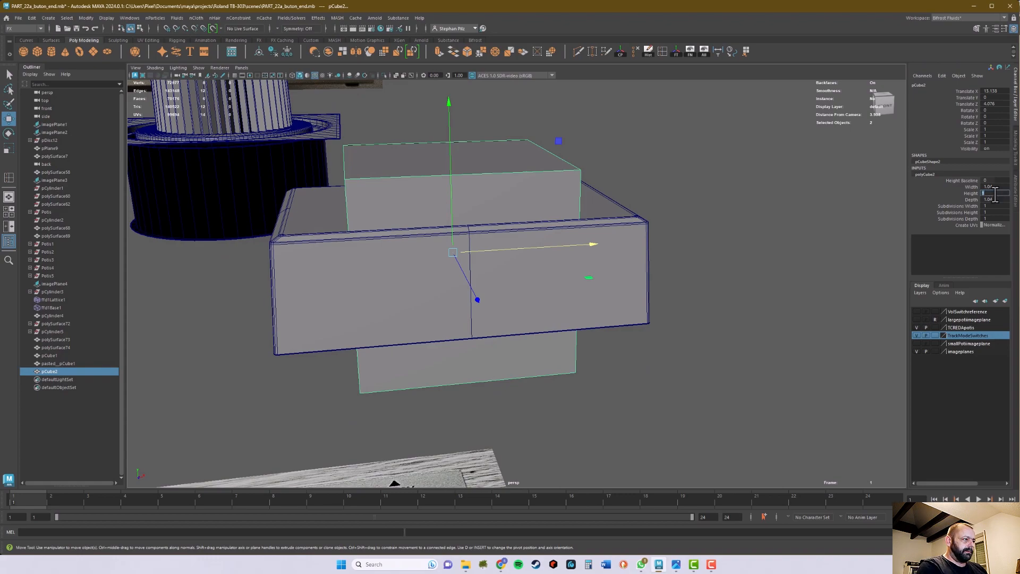
alt+drag(811, 340, 799, 308)
right_drag(492, 343, 496, 327)
alt+drag(496, 327, 551, 388)
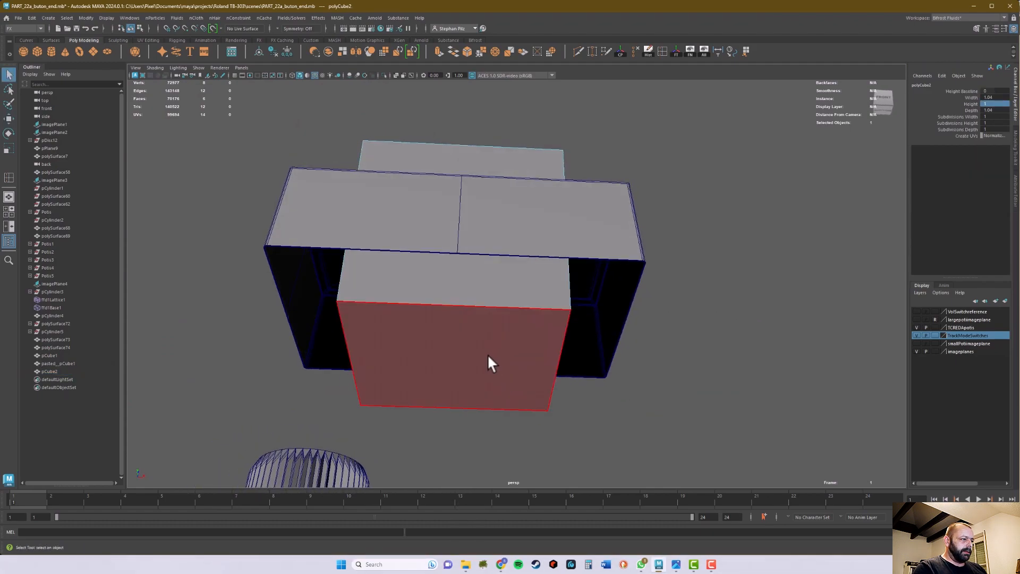
click(468, 352)
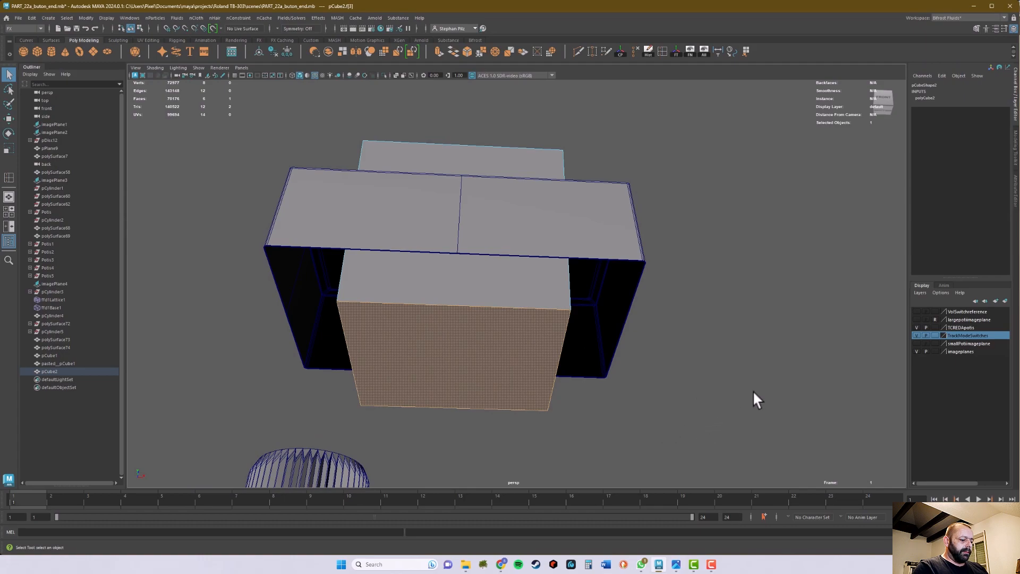
key(Delete)
alt+drag(788, 398, 664, 354)
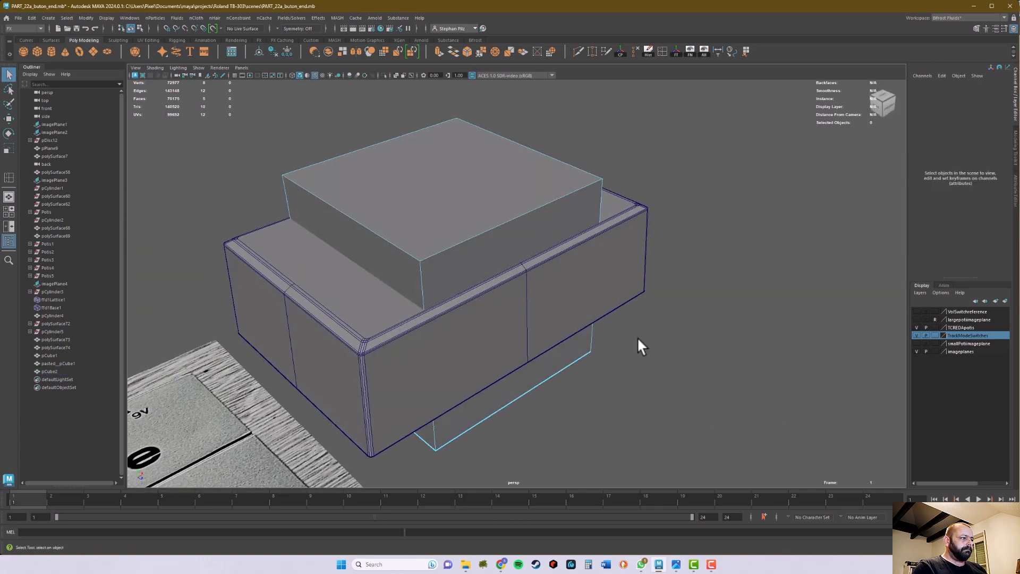
Bevel the cube's edges with 3 segments and a fraction of 0.02
right_drag(509, 234, 517, 210)
alt+drag(517, 211, 614, 84)
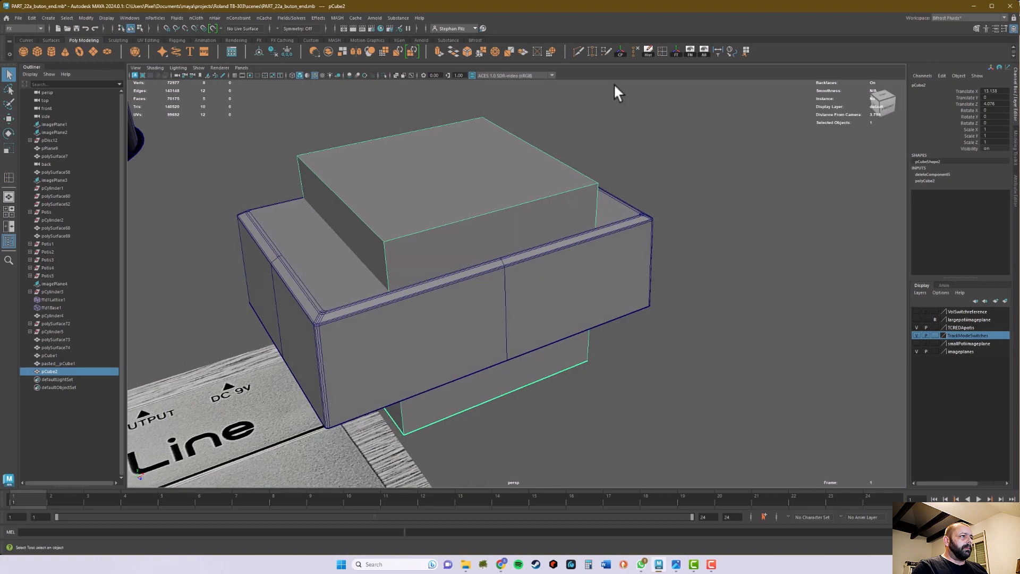
click(467, 50)
alt+right_drag(363, 205, 525, 207)
alt+middle_drag(478, 215, 562, 249)
alt+right_drag(562, 249, 644, 246)
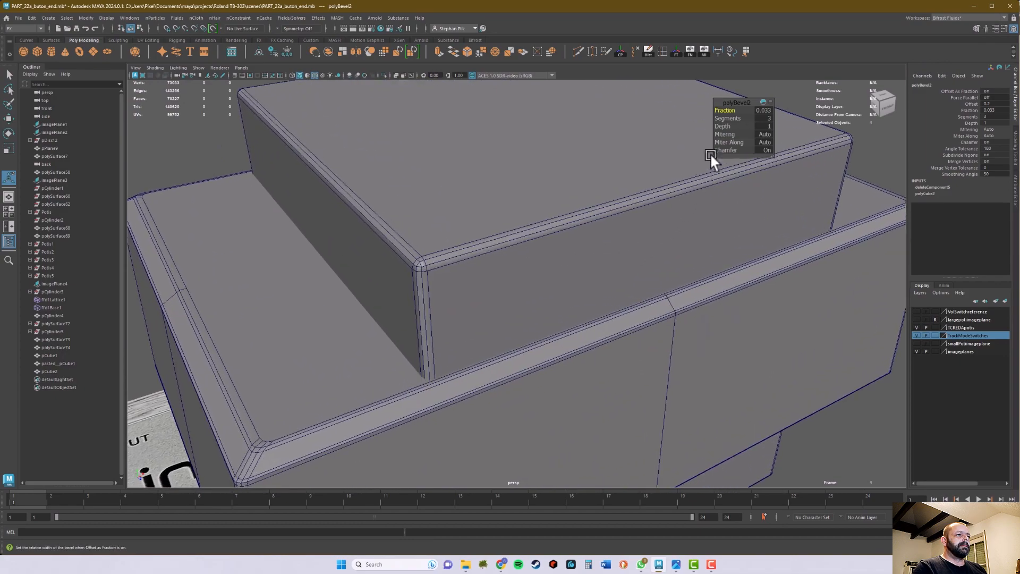
click(768, 110)
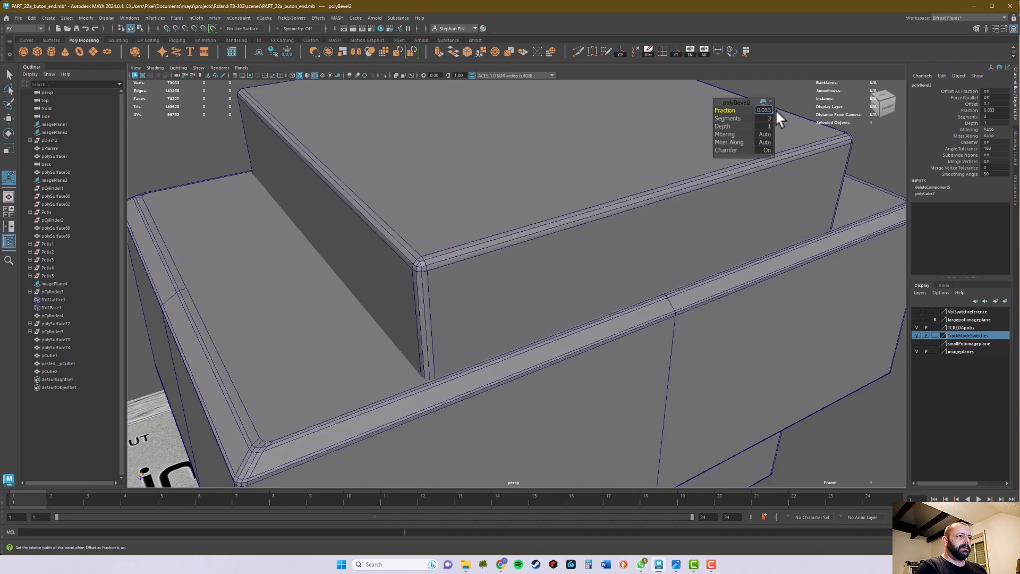
key(Return)
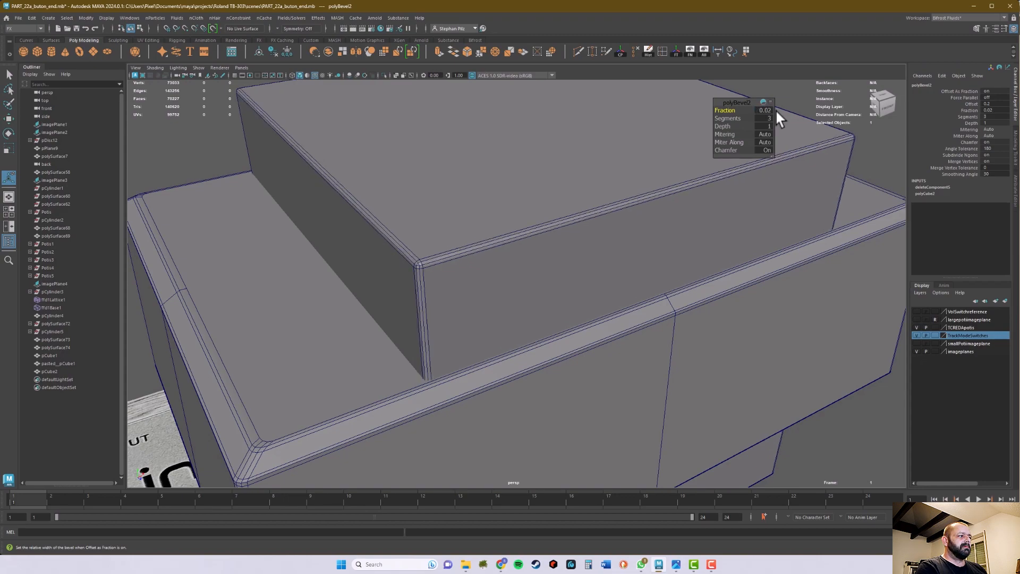
Inspect the cube's beveled edges without the wireframe overlay and set the bevel fraction to 0.015
alt+right_drag(681, 243, 576, 249)
alt+drag(576, 249, 542, 252)
click(821, 334)
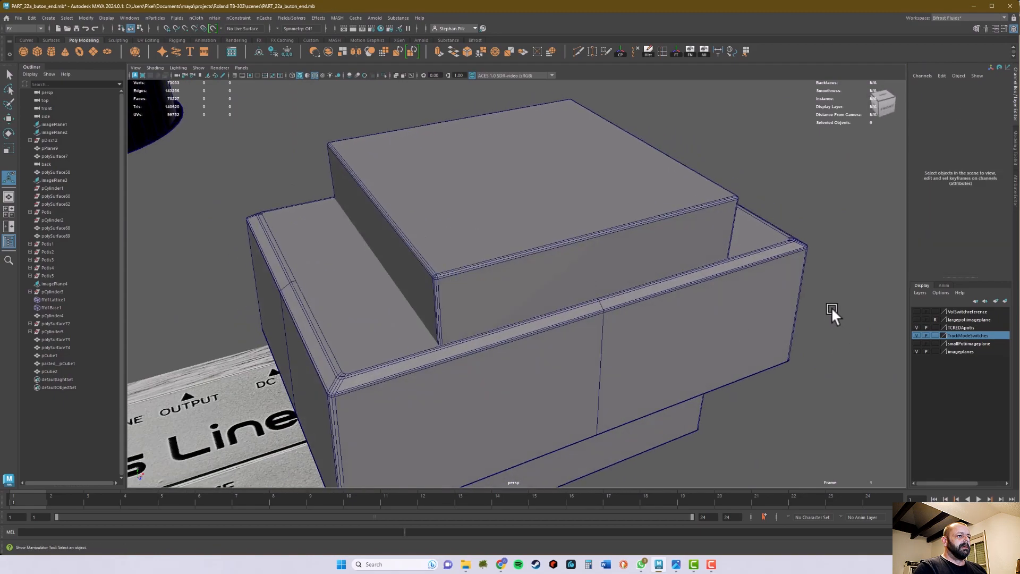
scroll(826, 222, down, 5)
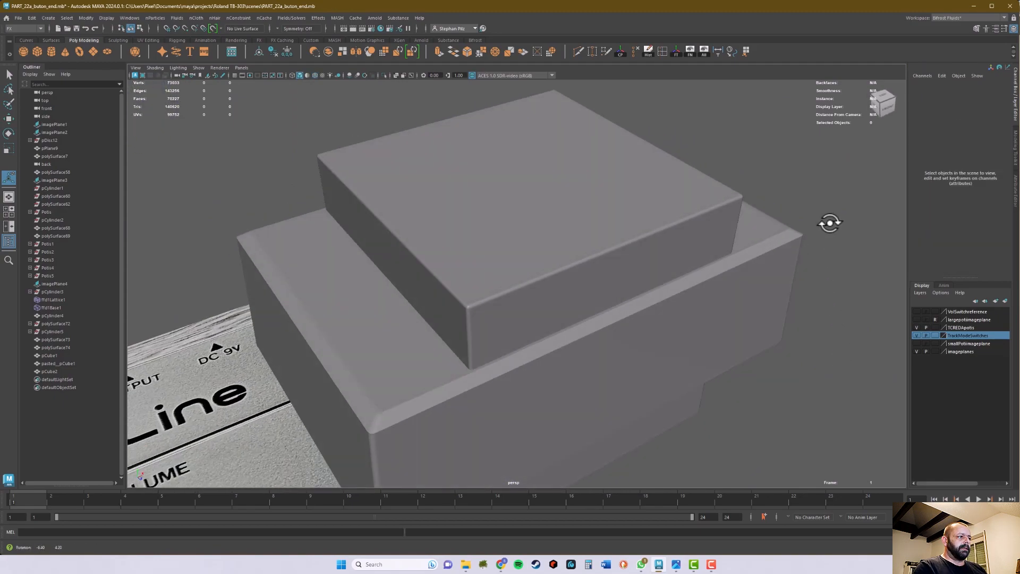
alt+drag(510, 269, 558, 305)
scroll(827, 276, up, 6)
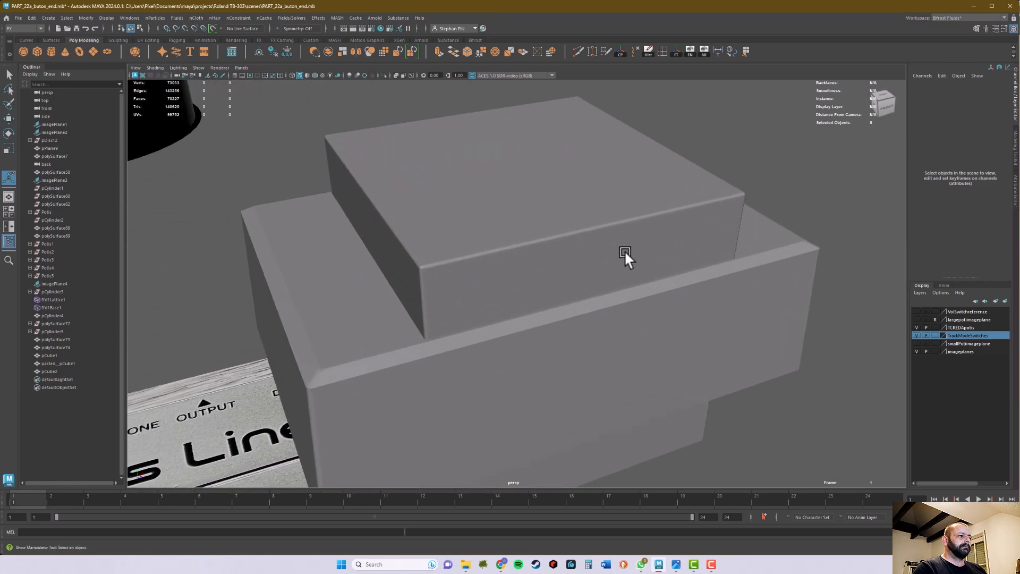
click(624, 251)
scroll(576, 284, up, 4)
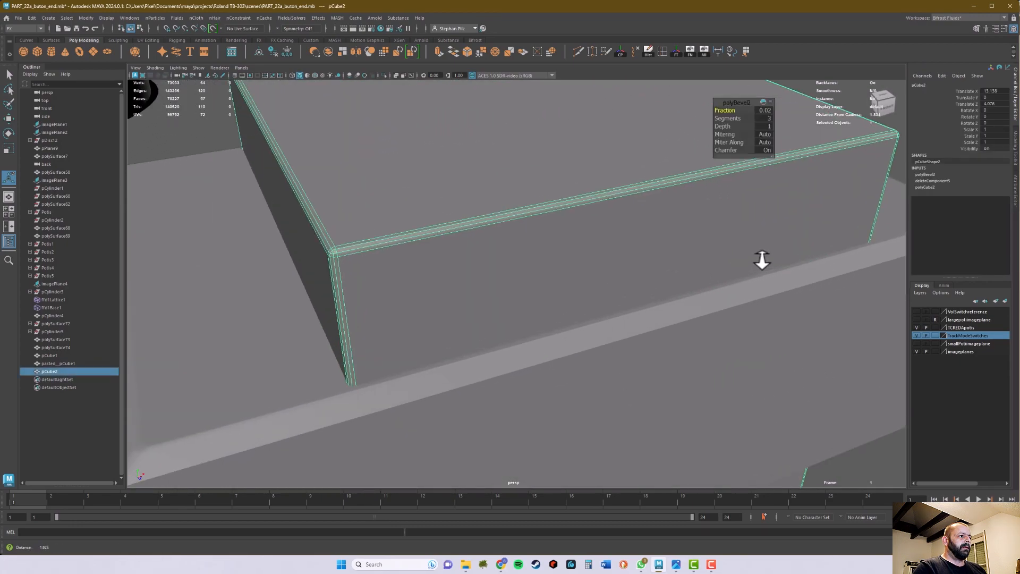
click(768, 110)
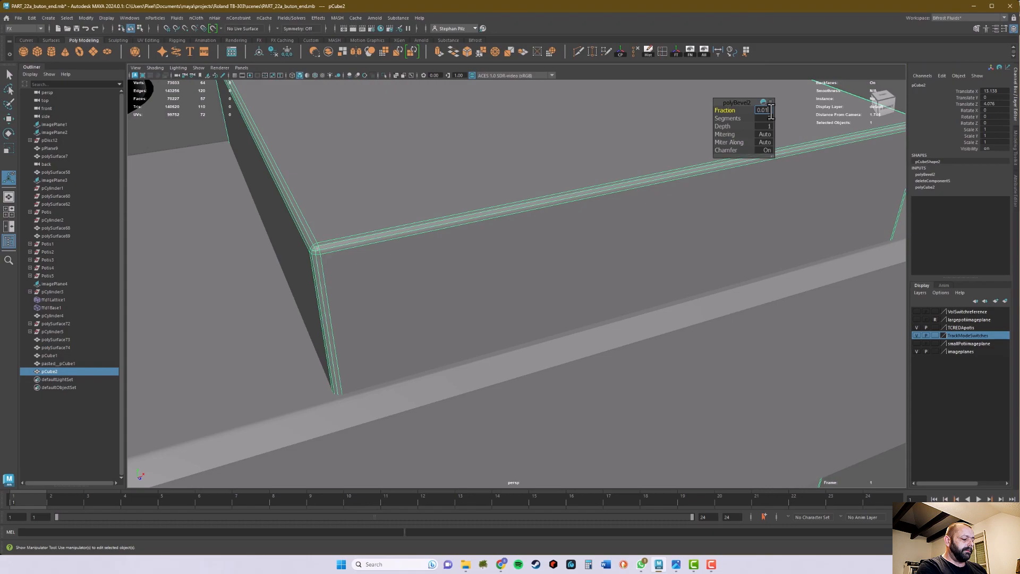
key(Return)
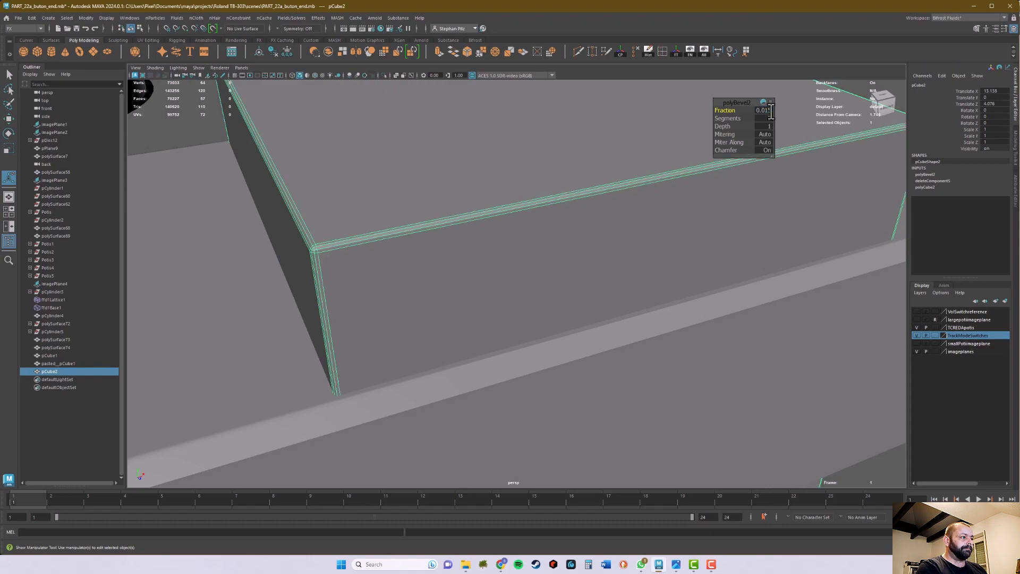
Inspect the cube's thinner bevel from several angles and set its fraction to 0.01
alt+drag(564, 323, 507, 318)
scroll(507, 317, down, 5)
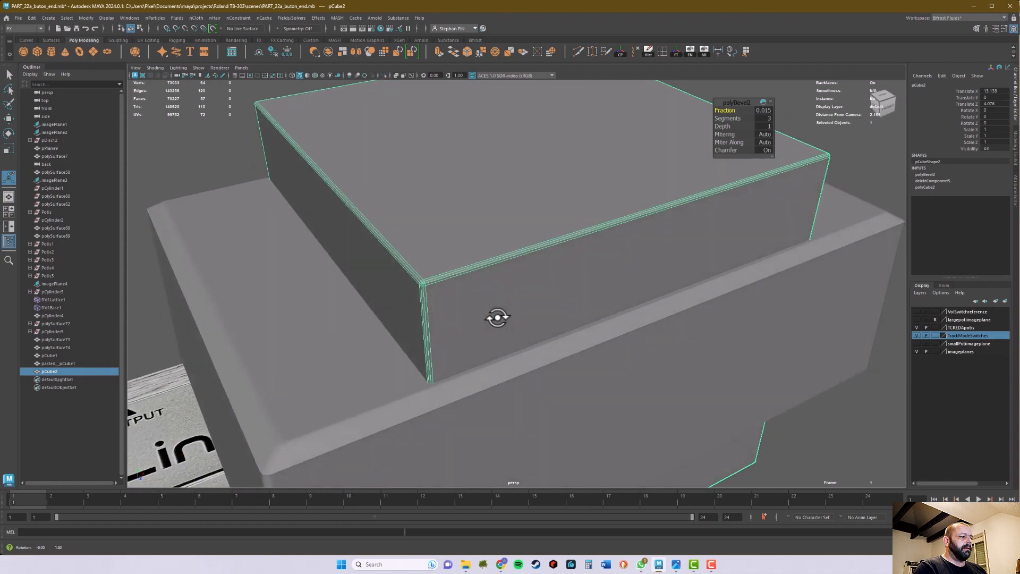
click(874, 177)
alt+right_drag(875, 177, 626, 229)
alt+drag(626, 230, 559, 279)
alt+right_drag(497, 318, 734, 273)
click(654, 287)
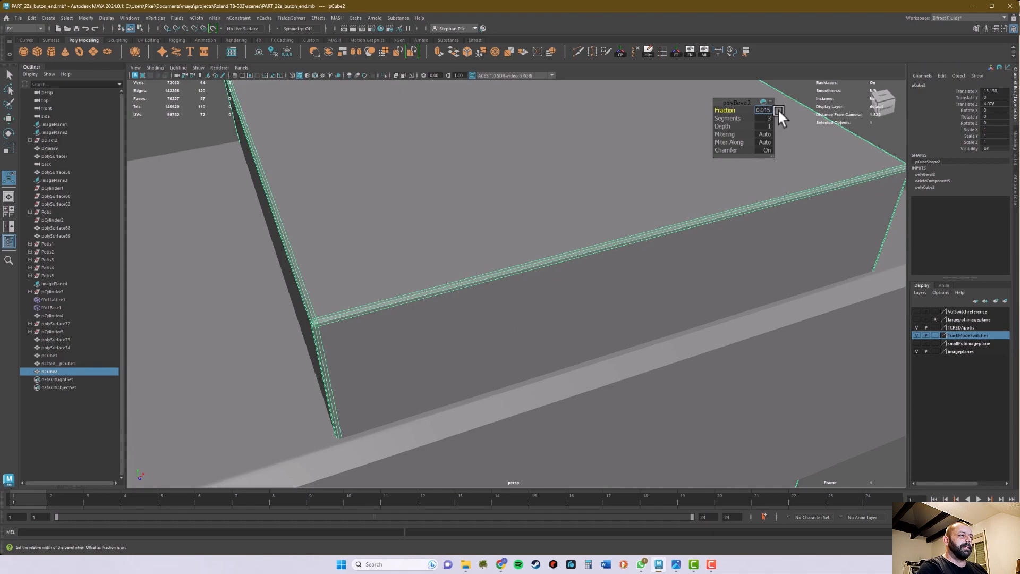
scroll(777, 109, down, 3)
mouse_move(755, 123)
alt+mouse_down()
mouse_move(511, 298)
mouse_move(699, 305)
mouse_move(696, 345)
mouse_move(680, 339)
alt+mouse_up()
scroll(699, 304, down, 5)
click(741, 304)
Show the wireframe again, lower the cube to Y -0.21 so it barely protrudes from the button, and compare it with the RUN/STOP reference photo
key(alt+5)
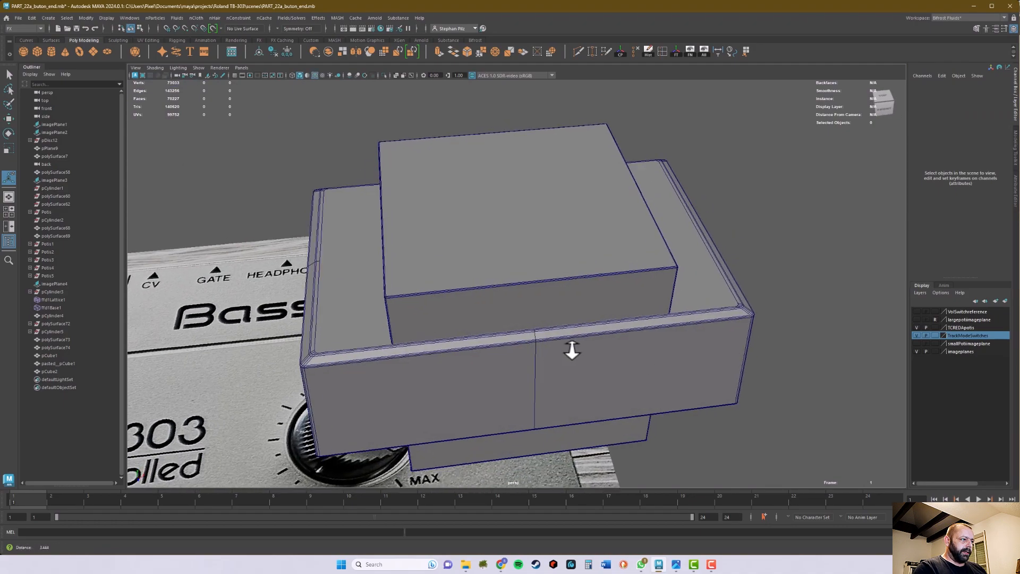
scroll(478, 393, up, 5)
alt+drag(477, 393, 530, 339)
alt+middle_drag(580, 302, 547, 266)
click(546, 178)
key(f)
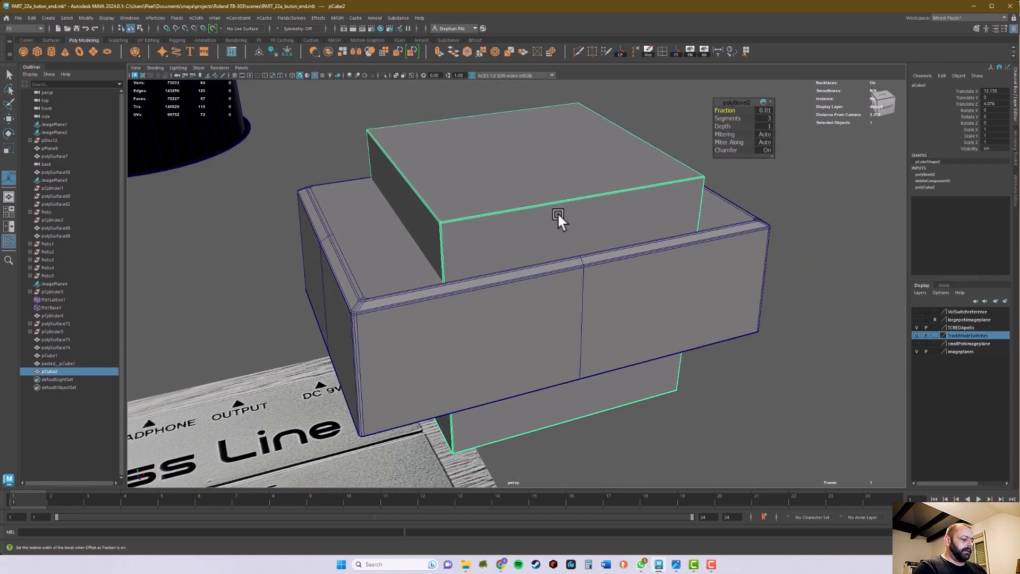
key(w)
drag(524, 116, 524, 167)
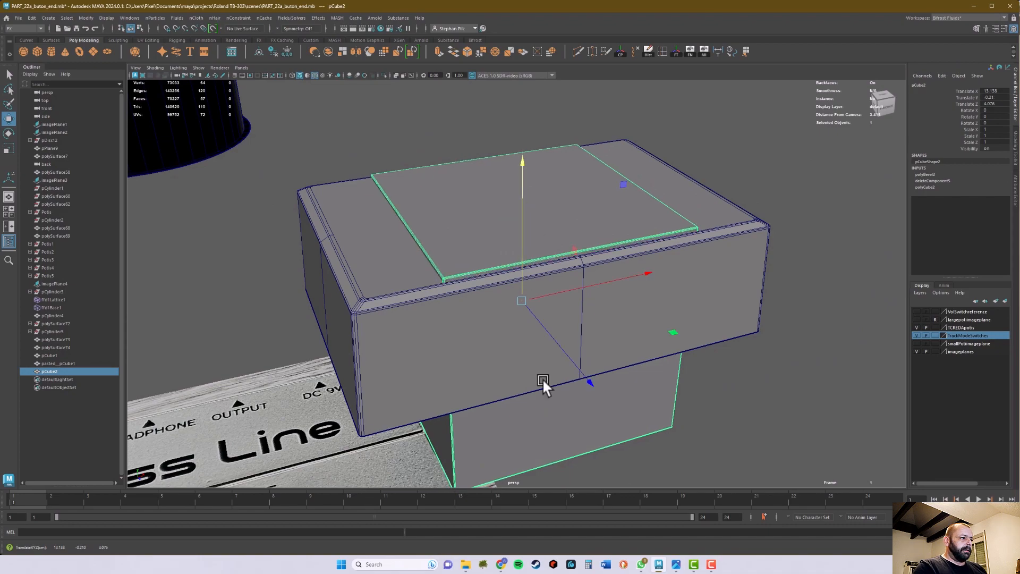
click(676, 564)
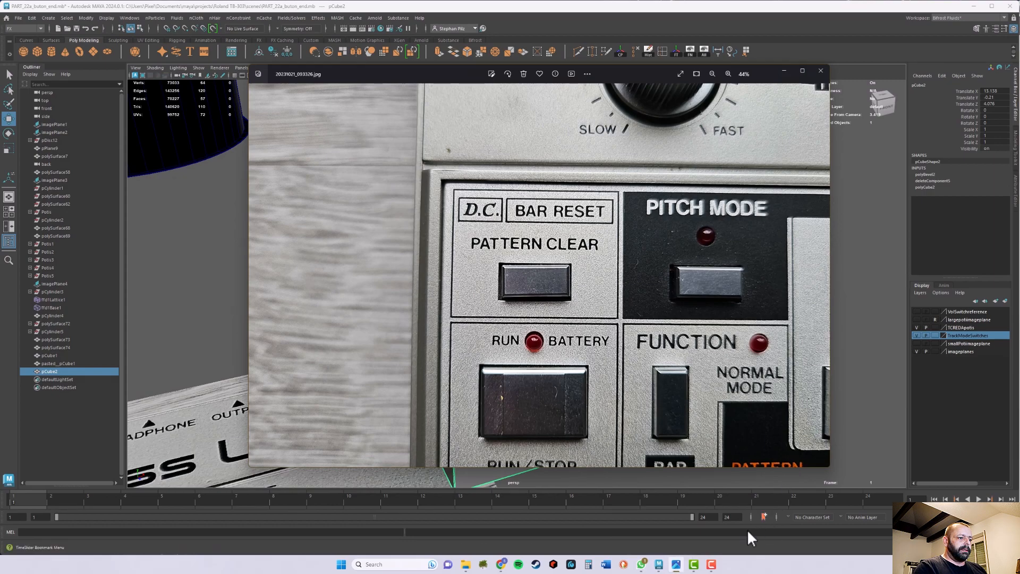
click(676, 564)
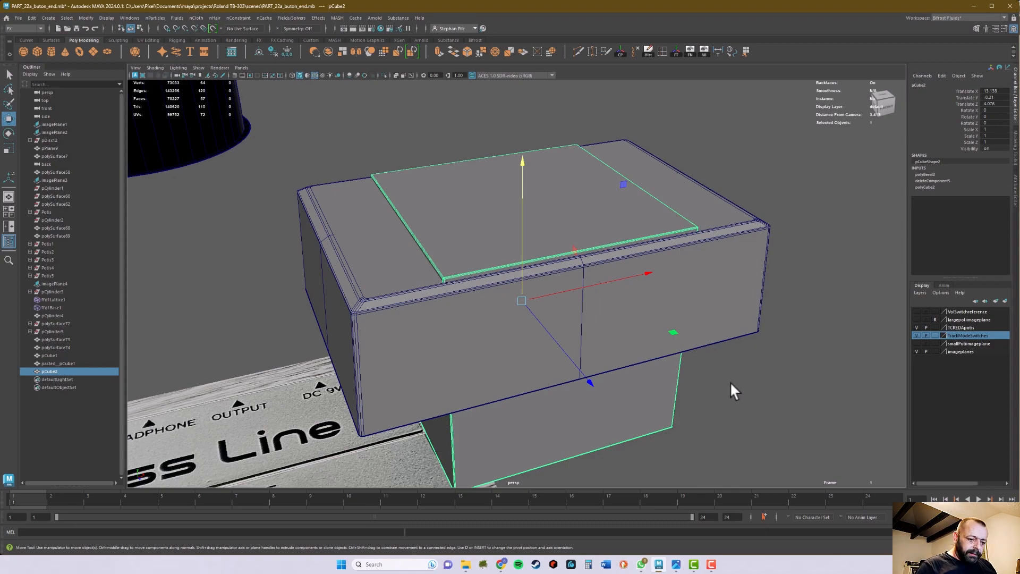
Select the raised block's bottom vertices and snap them up to the level of the button's top surface
mouse_move(650, 322)
alt+mouse_down()
mouse_move(662, 319)
mouse_move(636, 314)
alt+mouse_up()
scroll(636, 313, up, 8)
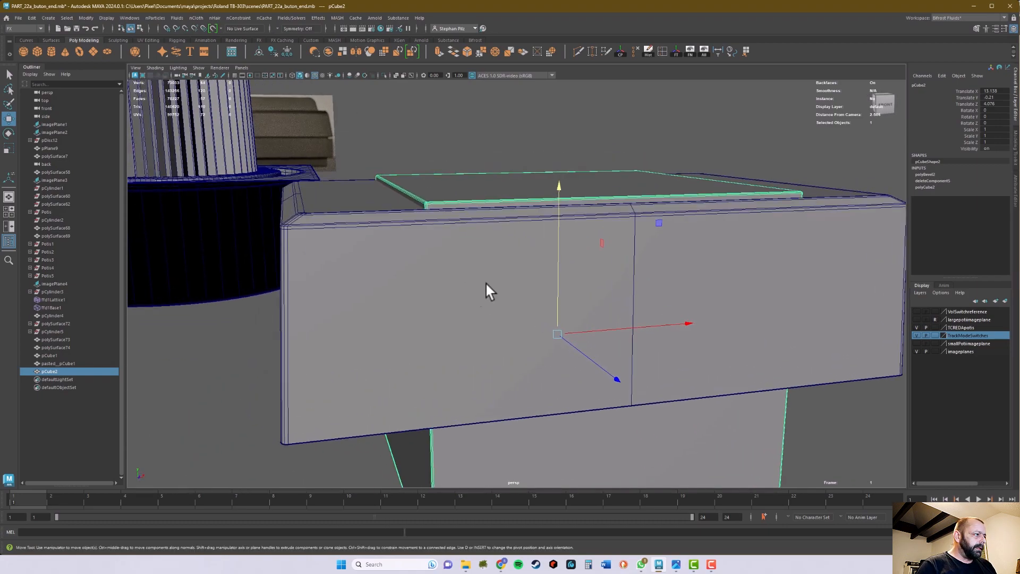
scroll(583, 298, down, 6)
alt+drag(535, 298, 553, 360)
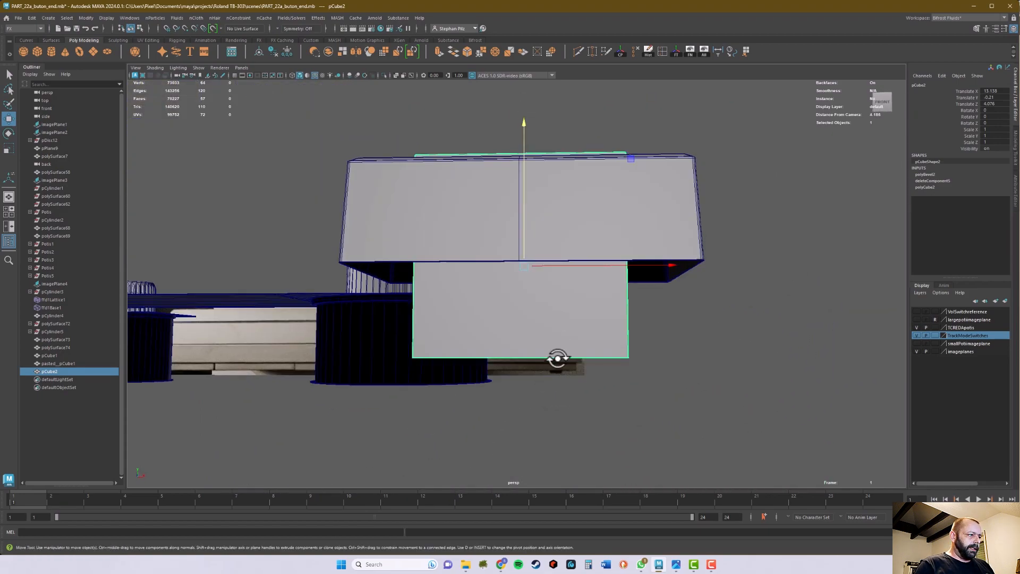
right_click(561, 337)
click(523, 301)
drag(374, 326, 515, 154)
alt+right_drag(437, 246, 458, 302)
key(v)
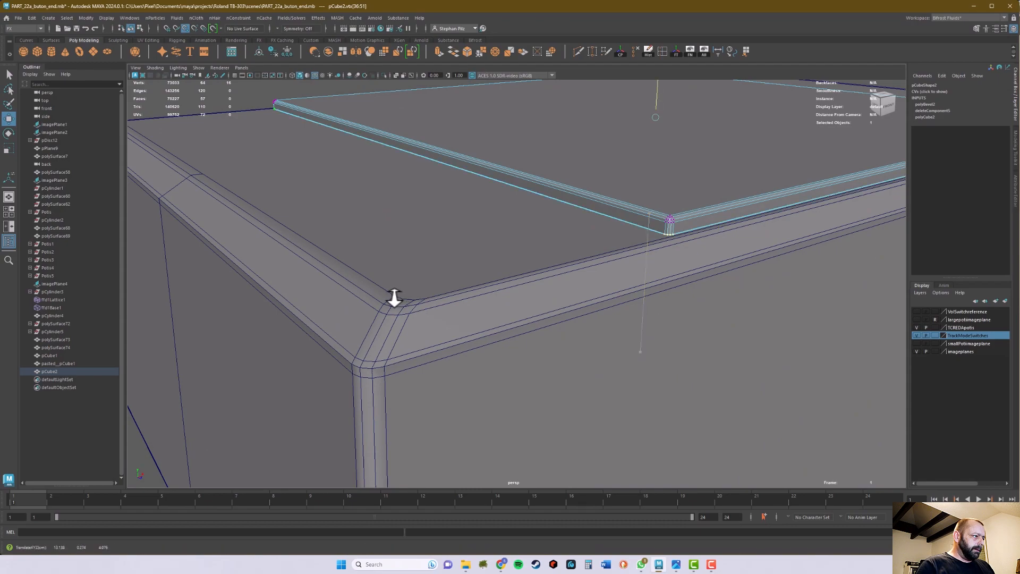
alt+right_drag(744, 307, 611, 338)
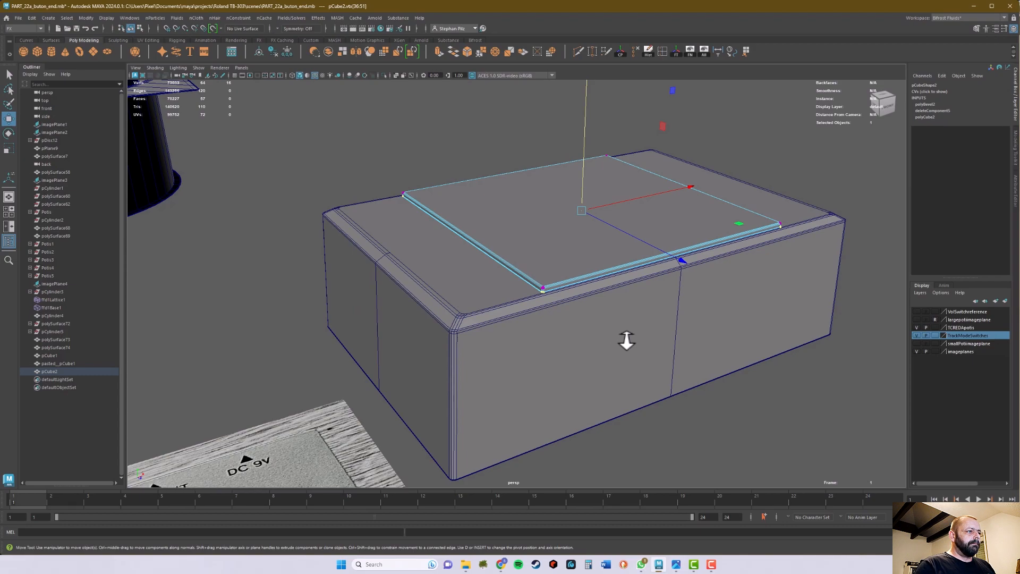
Insert two centred edge loops through the raised block, one in each direction, dividing it into quarters
alt+drag(626, 340, 600, 341)
key(q)
right_drag(579, 289, 588, 280)
click(592, 288)
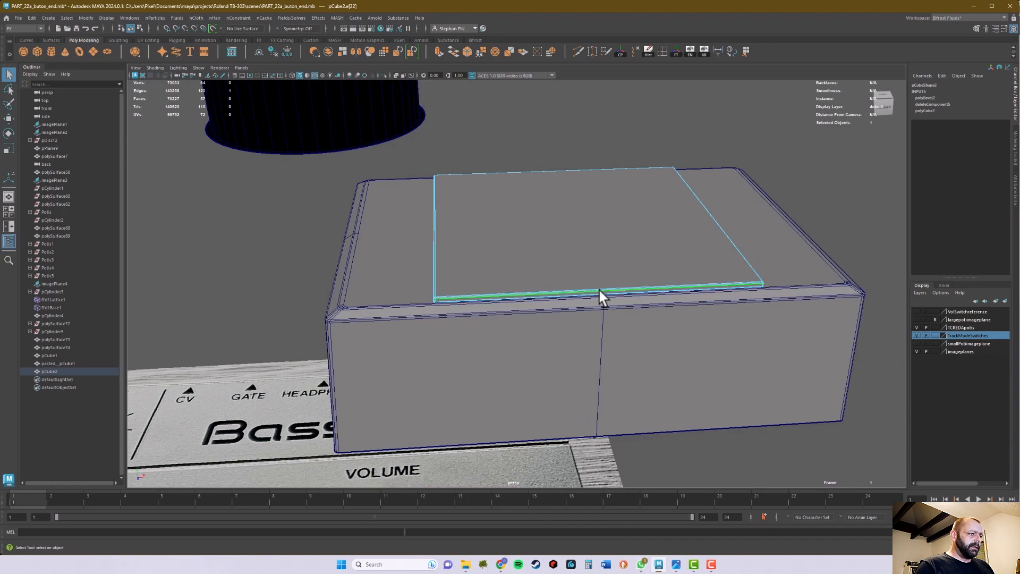
shift+right_drag(598, 290, 625, 310)
mouse_move(625, 310)
alt+mouse_down()
mouse_move(649, 330)
mouse_move(701, 332)
mouse_move(642, 303)
alt+mouse_up()
click(557, 254)
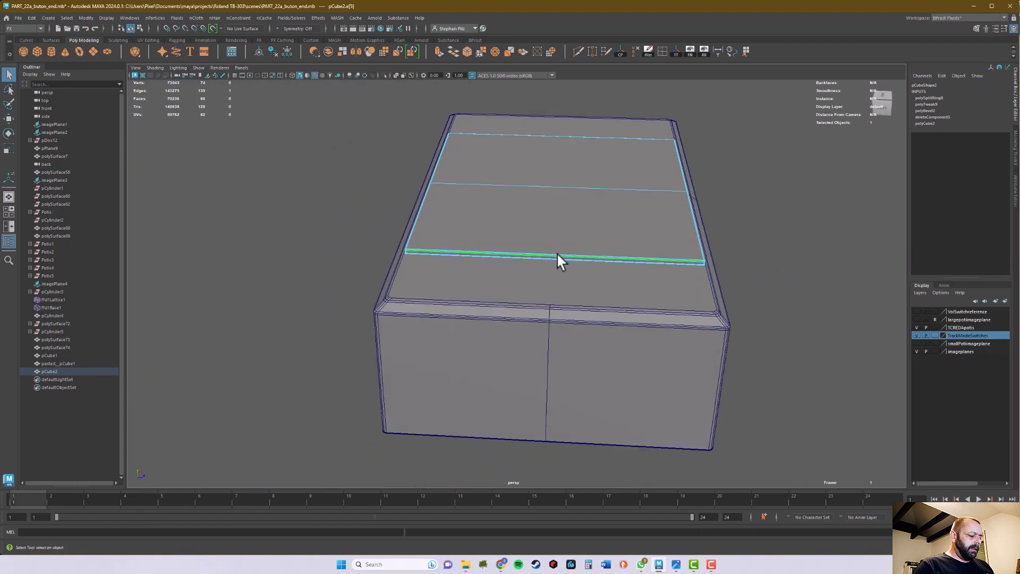
key(g)
alt+drag(792, 262, 614, 308)
scroll(693, 319, up, 2)
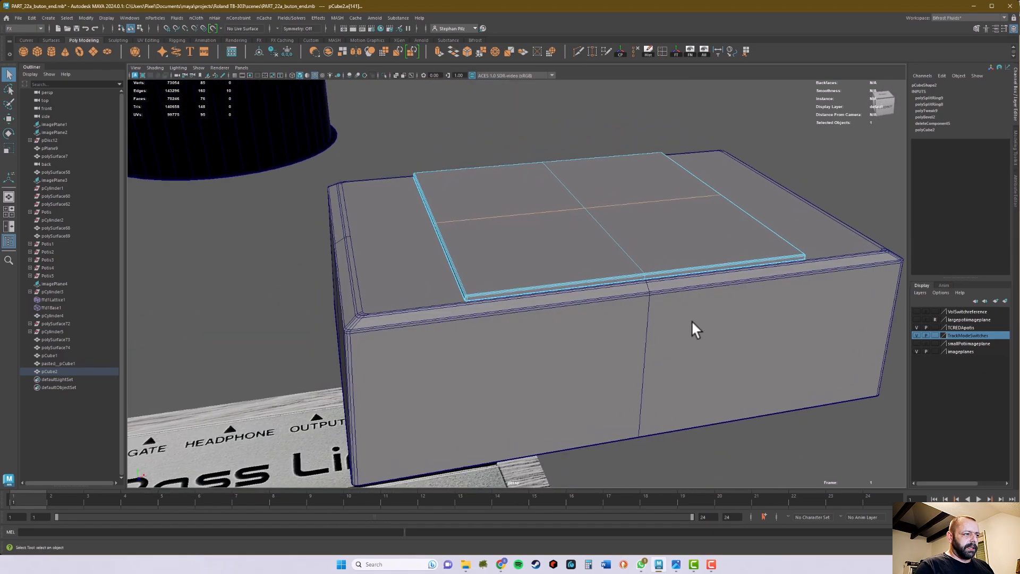
alt+drag(693, 321, 644, 324)
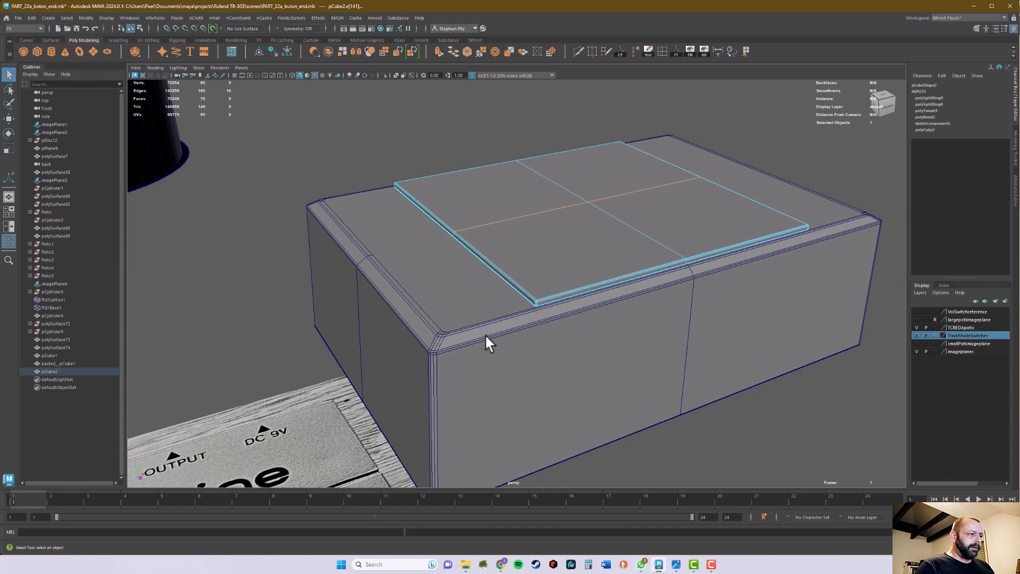
alt+drag(587, 341, 693, 340)
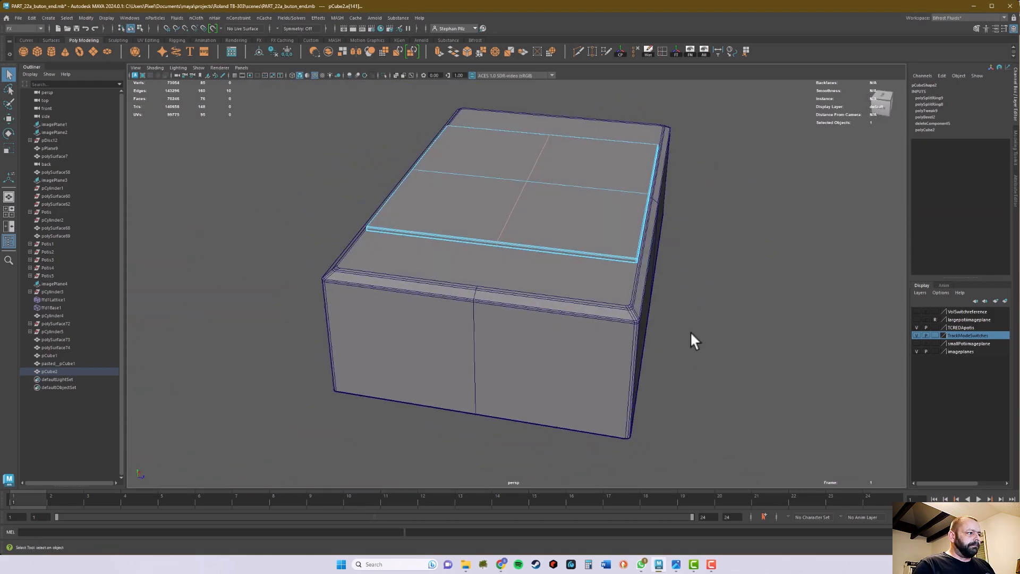
Delete the button's flat top face so that it is open around the raised block
right_drag(584, 275, 582, 297)
click(581, 288)
alt+drag(661, 275, 713, 316)
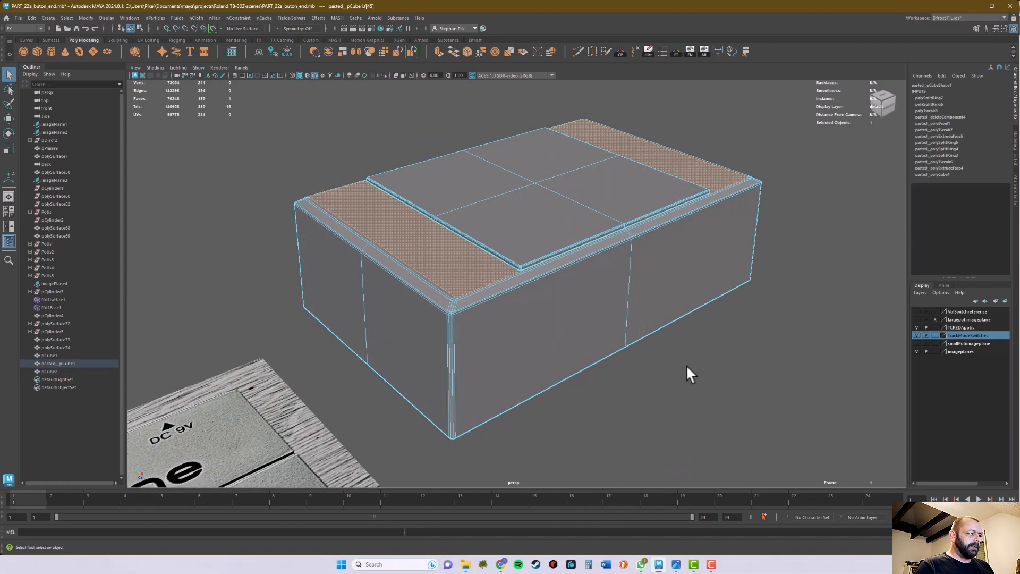
key(Delete)
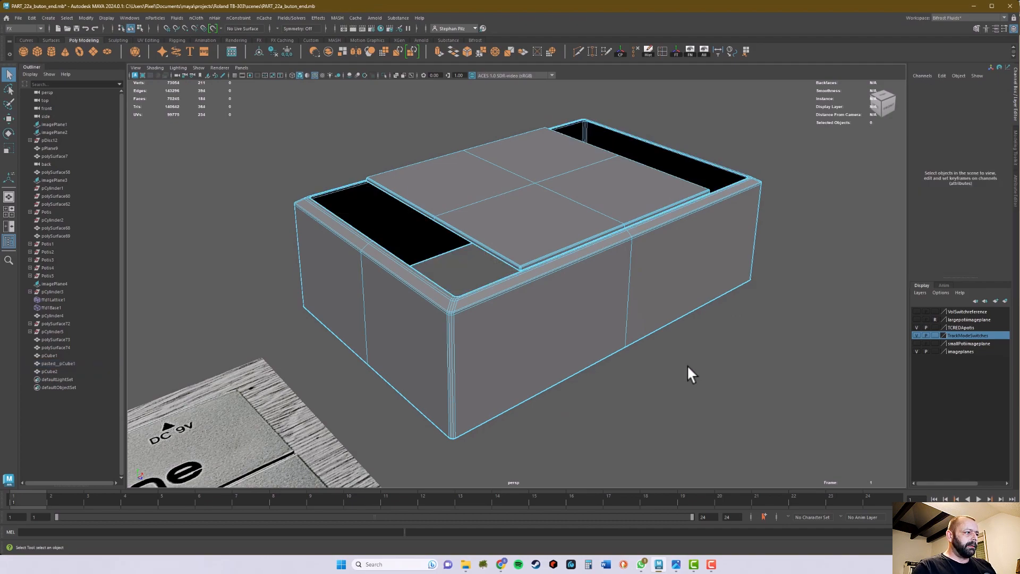
Delete half of the faces of the button and raised block along each centre line, leaving only one quarter
mouse_move(655, 366)
alt+mouse_down()
mouse_move(706, 365)
mouse_move(655, 367)
alt+mouse_up()
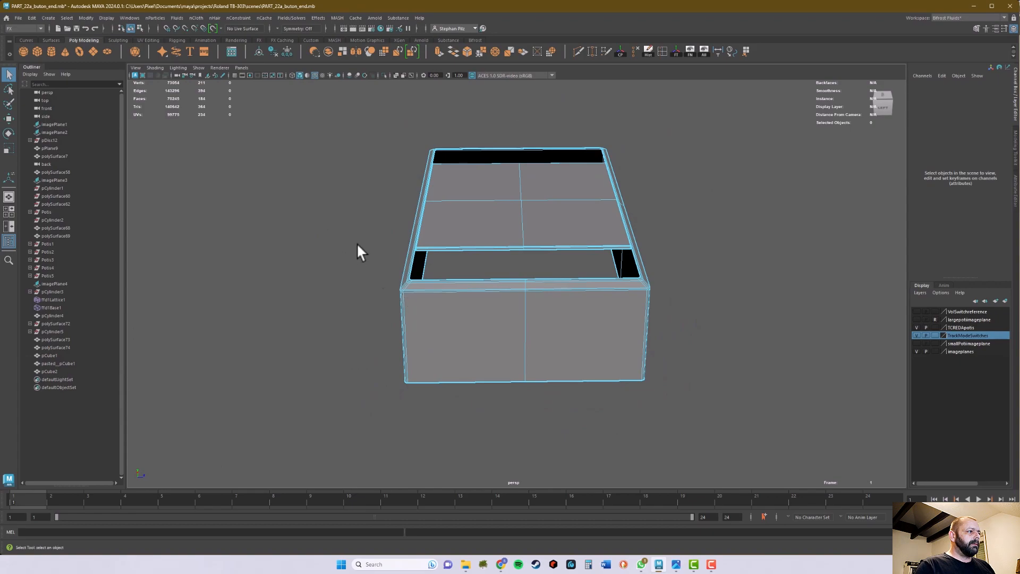
alt+drag(349, 227, 380, 292)
drag(341, 137, 592, 435)
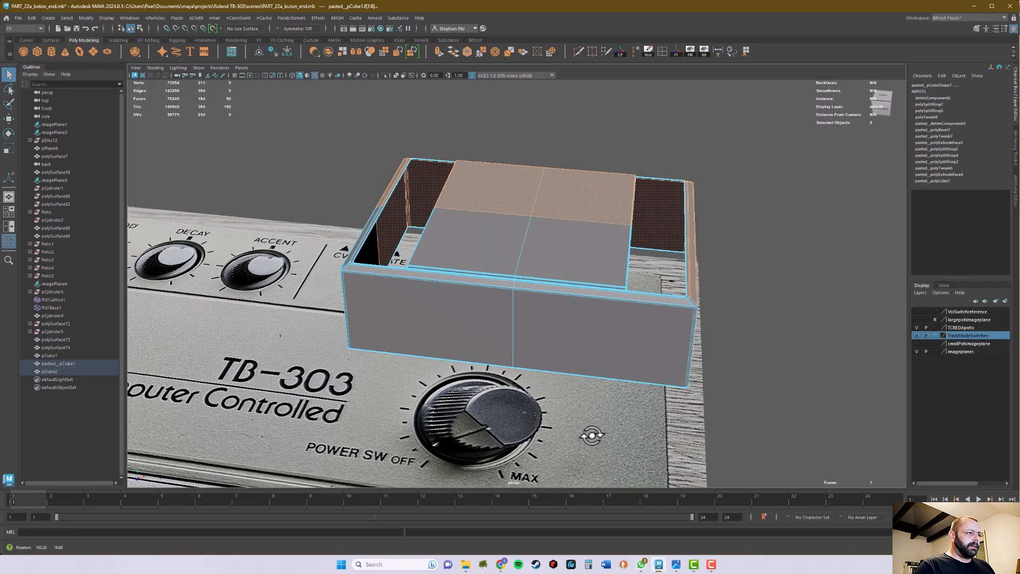
key(Delete)
alt+drag(785, 303, 587, 384)
key(Delete)
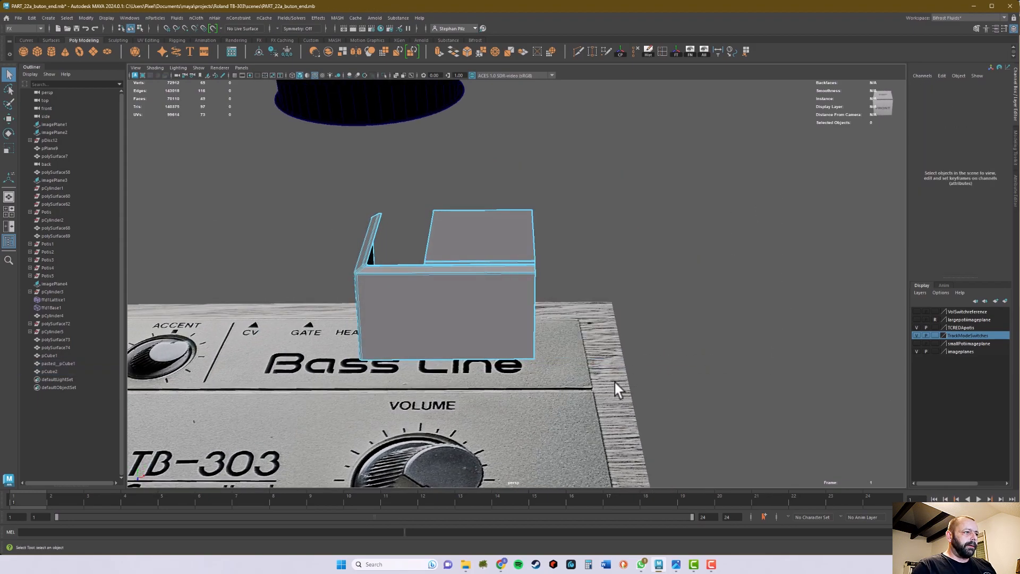
Select the raised block's bottom border edges along both outer sides, including the small edges around the rounded corner
alt+drag(623, 244, 634, 330)
scroll(585, 321, up, 3)
scroll(521, 292, up, 3)
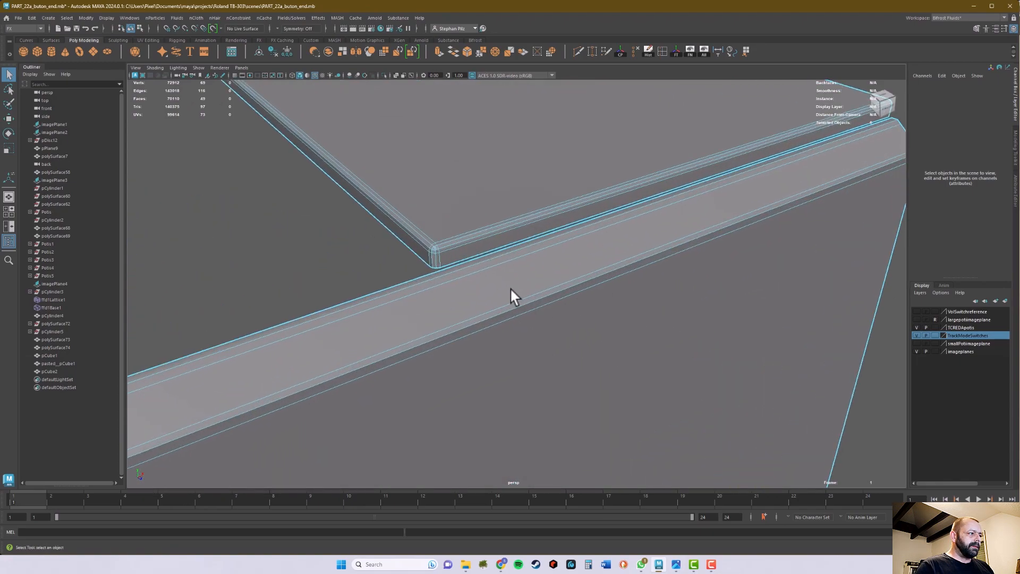
right_drag(419, 218, 425, 202)
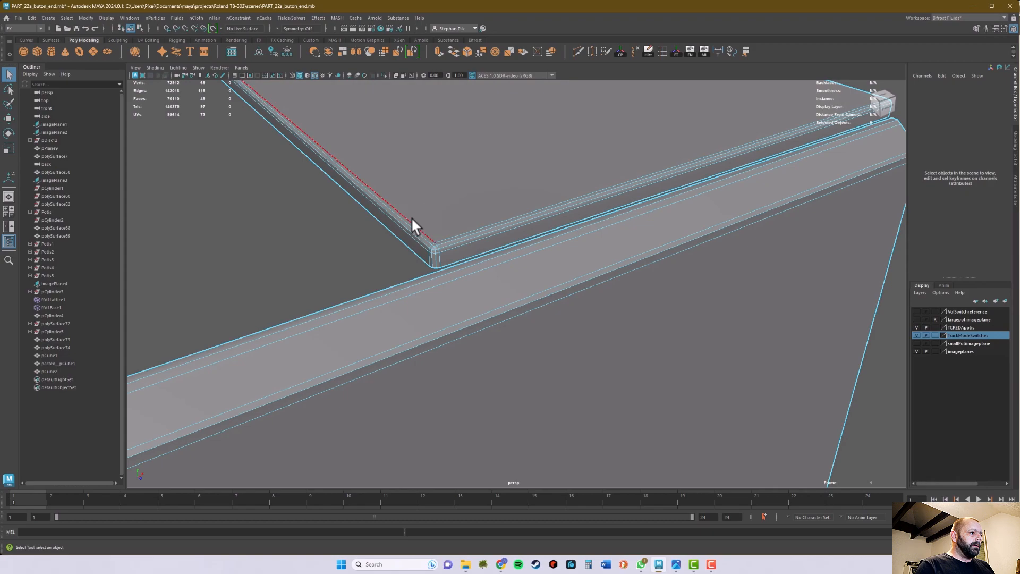
click(403, 244)
alt+drag(396, 247, 296, 264)
alt+right_drag(296, 264, 419, 282)
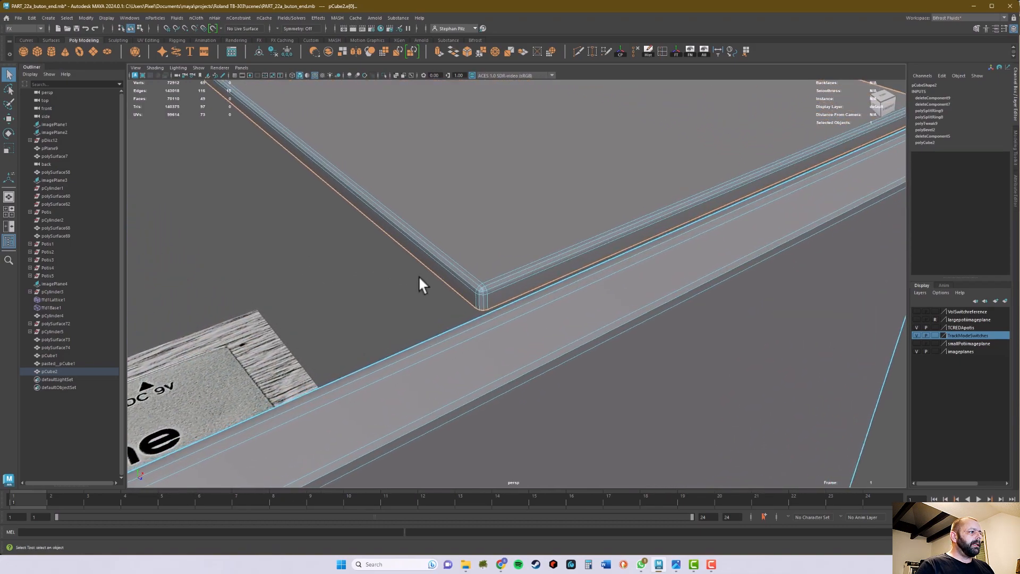
double_click(441, 278)
key(f)
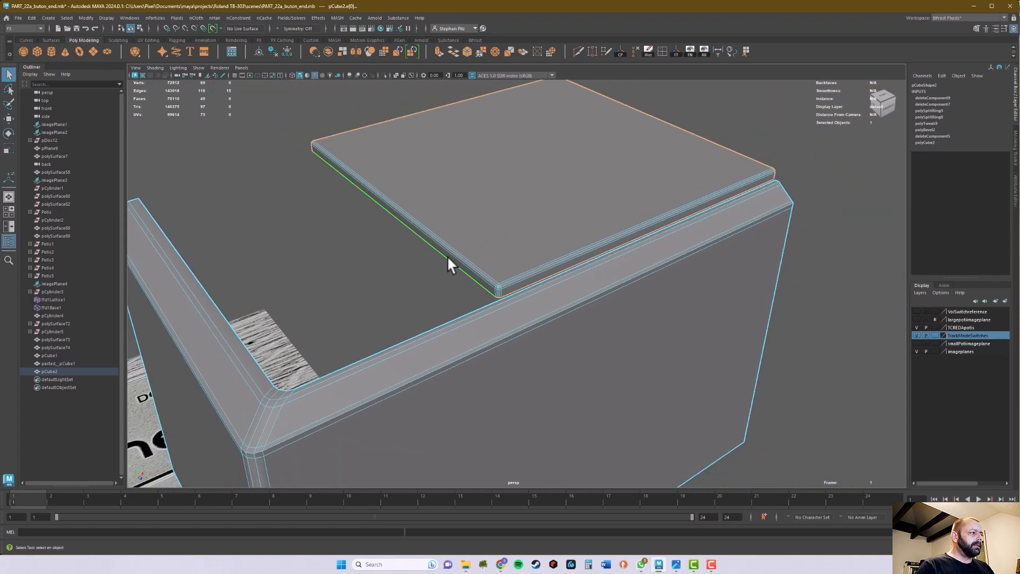
alt+middle_drag(413, 281, 357, 285)
alt+right_drag(372, 287, 473, 290)
alt+right_drag(345, 309, 400, 289)
alt+middle_drag(399, 288, 465, 274)
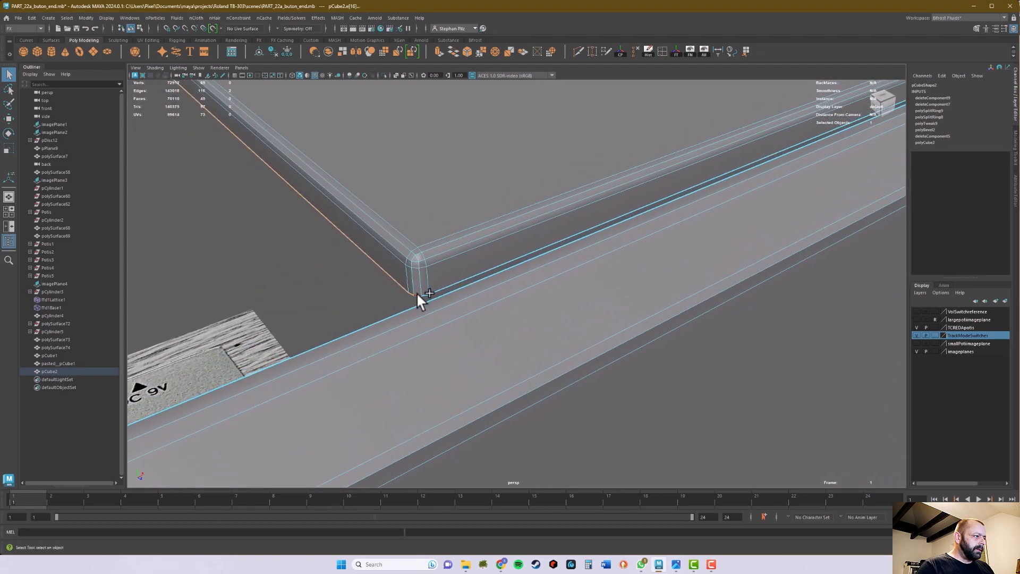
shift+click(424, 292)
shift+click(444, 288)
Examine the selected border edges in wireframe and against different viewport background colours, and return to textured shading
alt+drag(528, 200, 339, 299)
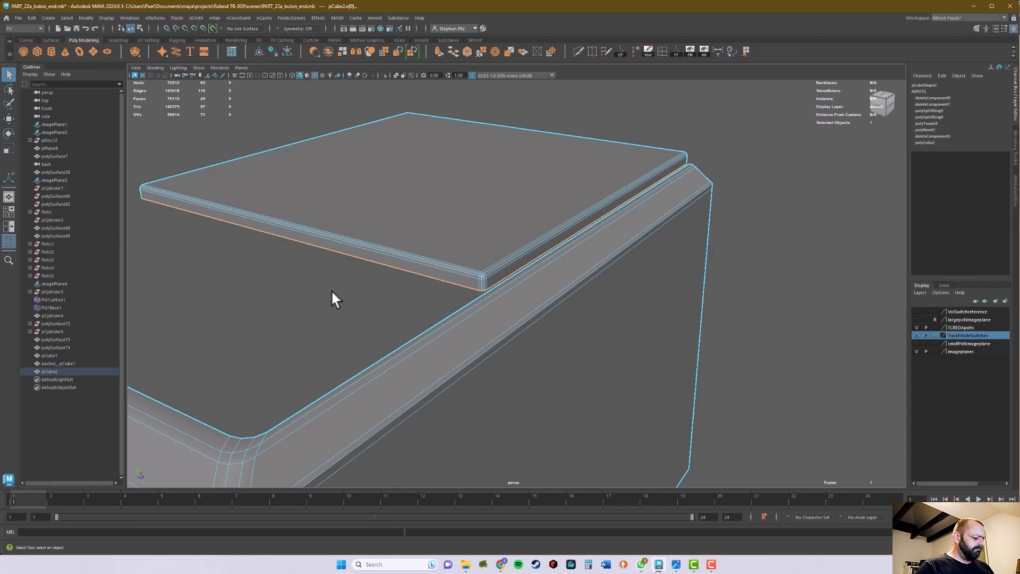
key(alt+b)
key(alt+b)
key(alt+b)
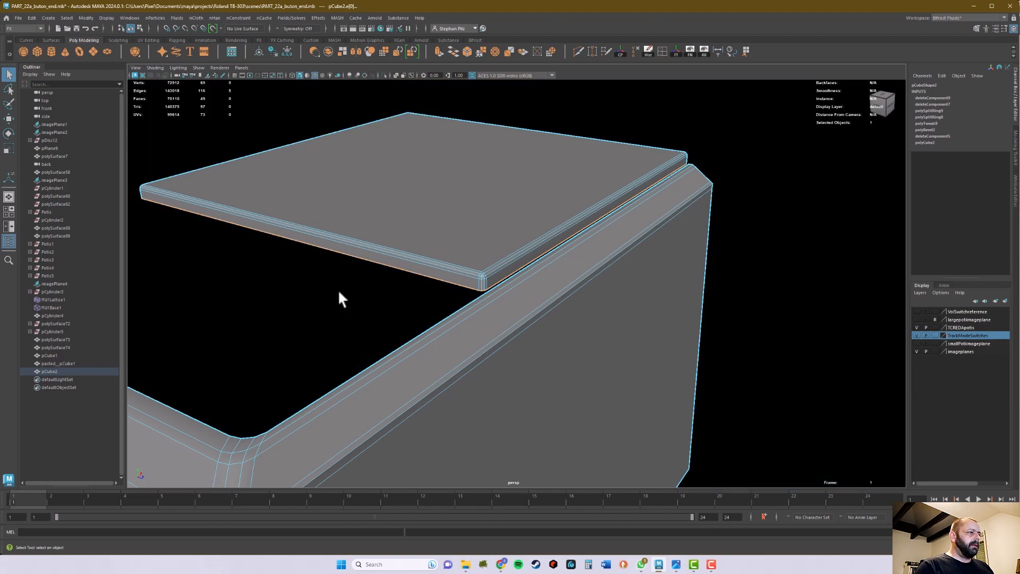
key(4)
alt+drag(456, 278, 396, 288)
scroll(397, 288, down, 3)
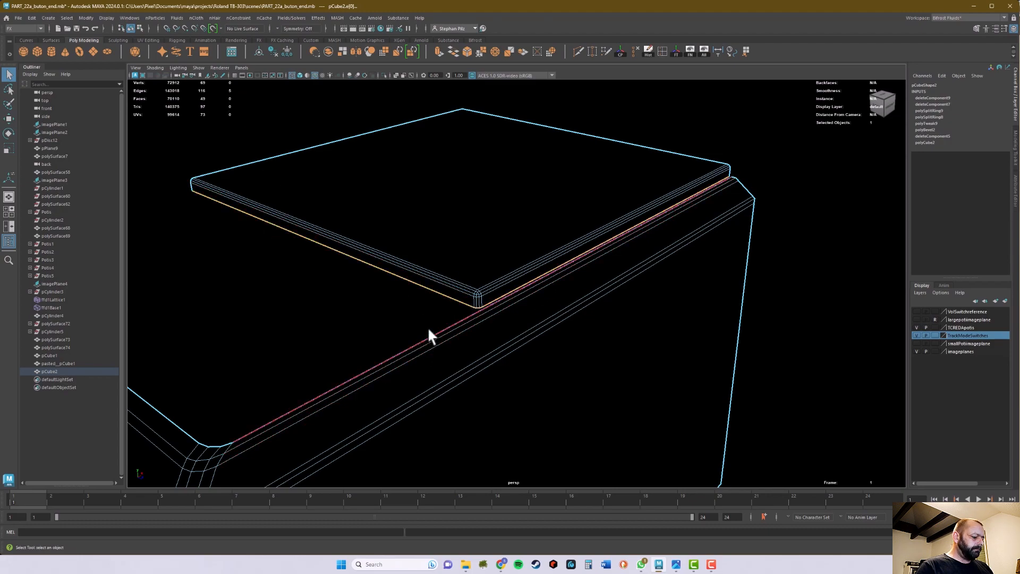
key(alt+b)
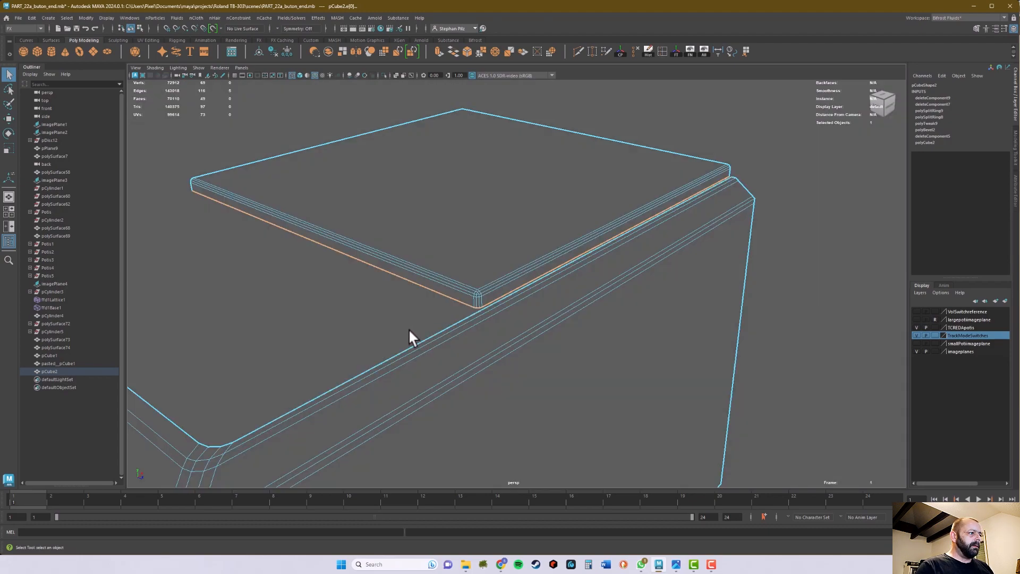
key(6)
Extrude the selected bottom edges of the raised block outward with a local Z translation of about 0.0013
mouse_move(406, 327)
alt+right_down()
mouse_move(401, 335)
mouse_move(446, 336)
mouse_move(393, 333)
mouse_move(453, 332)
alt+right_up()
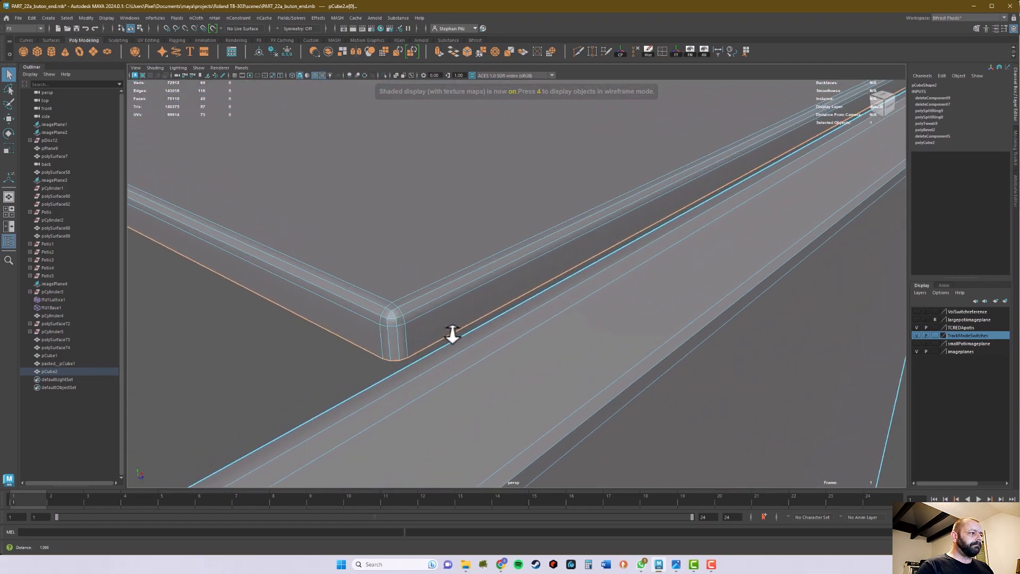
click(438, 47)
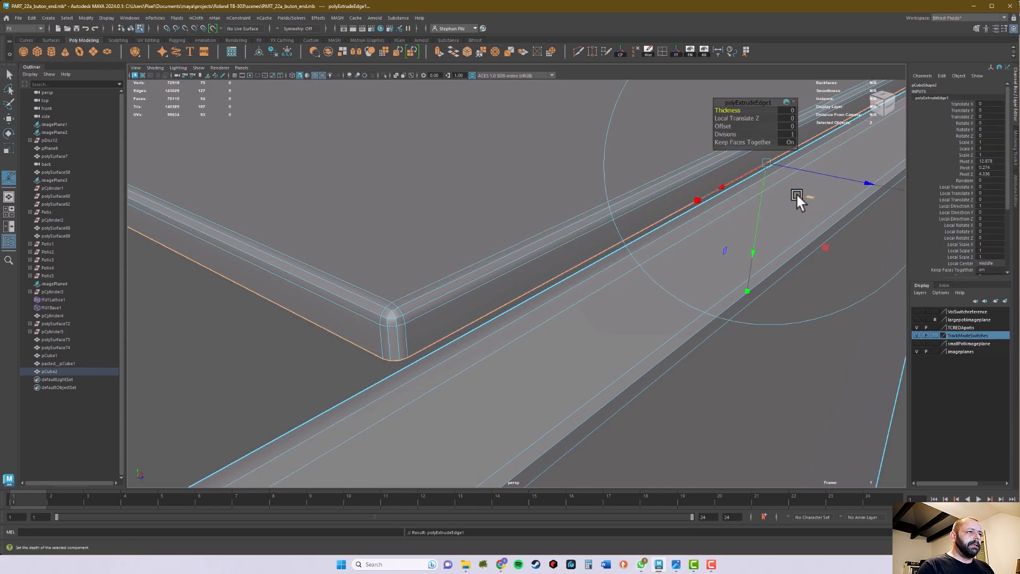
alt+middle_drag(801, 193, 724, 219)
alt+right_drag(709, 222, 735, 224)
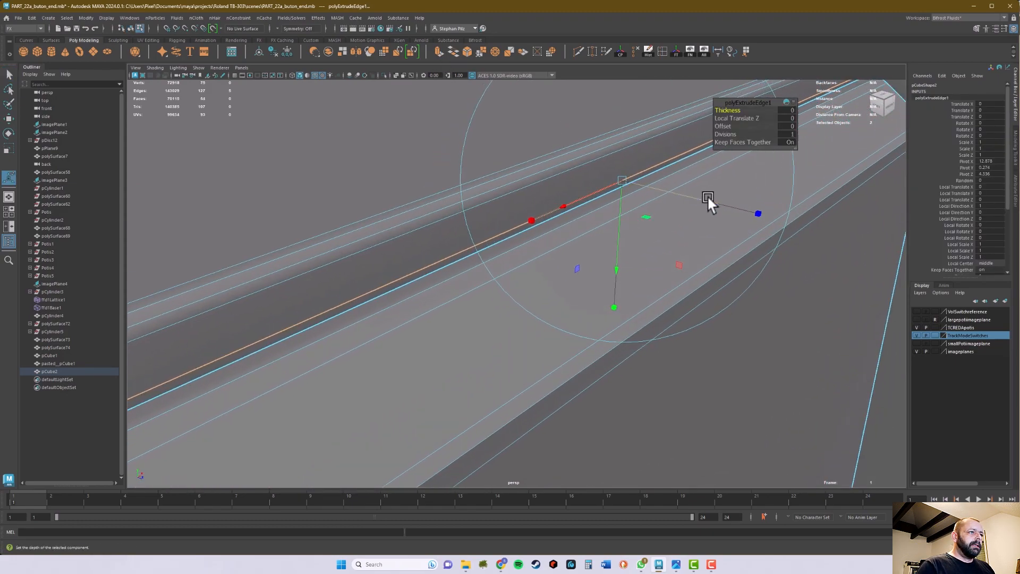
drag(709, 197, 714, 199)
alt+middle_drag(341, 301, 360, 288)
mouse_move(452, 290)
alt+right_down()
mouse_move(447, 298)
mouse_move(466, 295)
alt+right_up()
alt+middle_drag(450, 287, 482, 290)
alt+right_drag(483, 289, 529, 296)
alt+middle_drag(605, 272, 590, 273)
alt+right_drag(590, 274, 515, 279)
Increase the edge extrusion's local Z translation to about 0.0032 and check the rim against the button's inner edge
key(t)
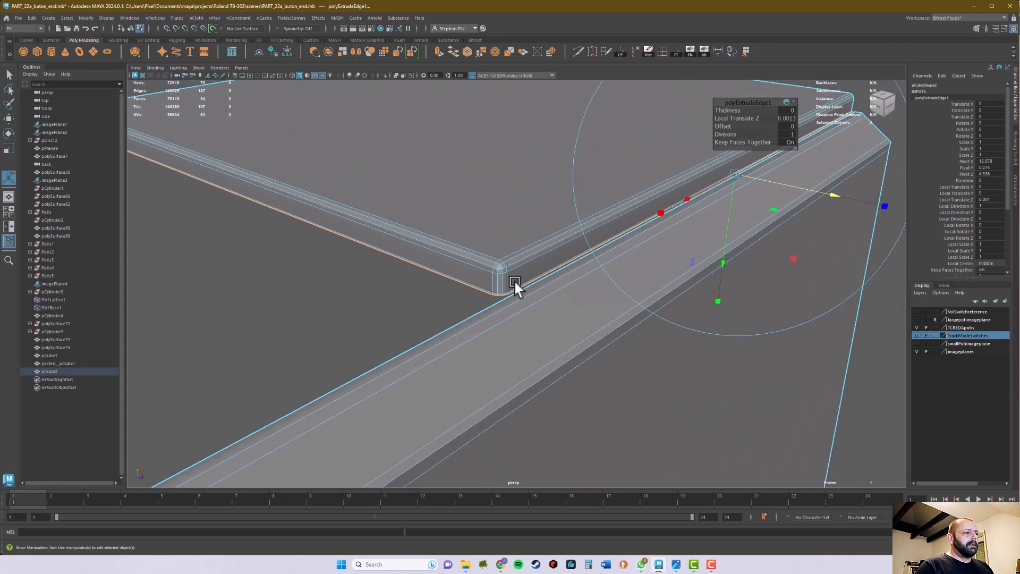
drag(512, 279, 776, 212)
alt+right_drag(776, 212, 766, 238)
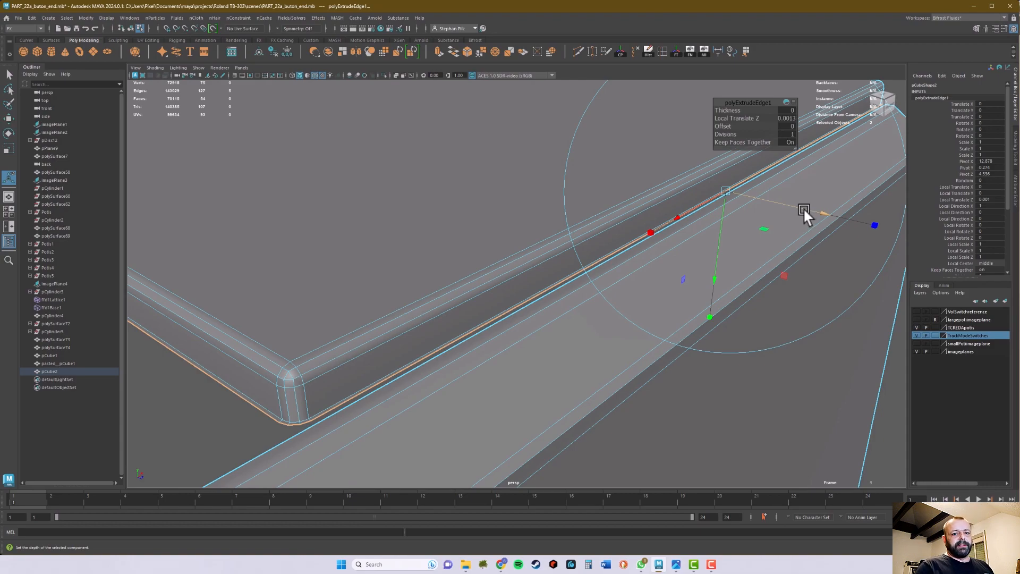
drag(804, 208, 806, 211)
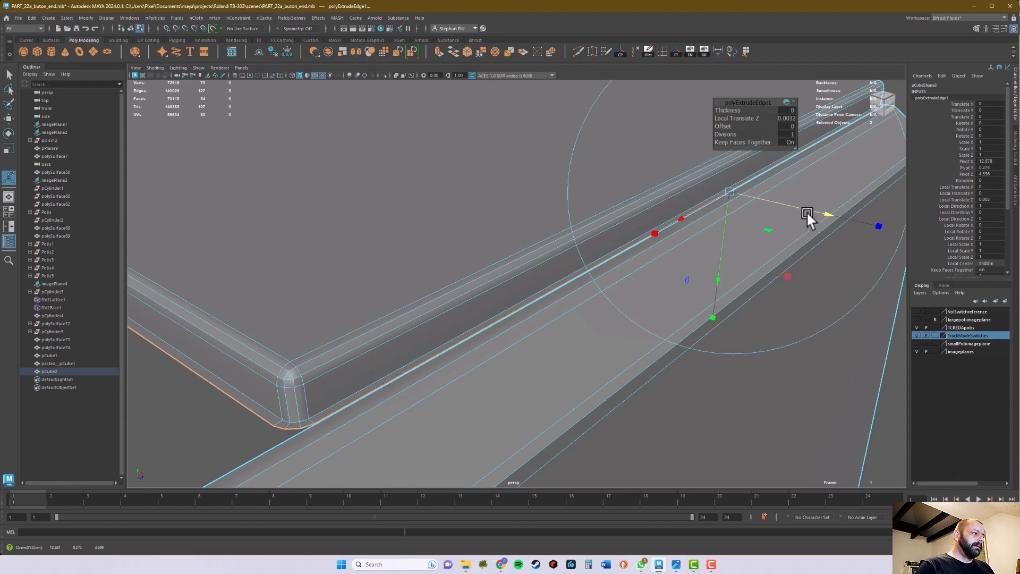
alt+middle_drag(463, 332, 470, 310)
scroll(440, 325, up, 4)
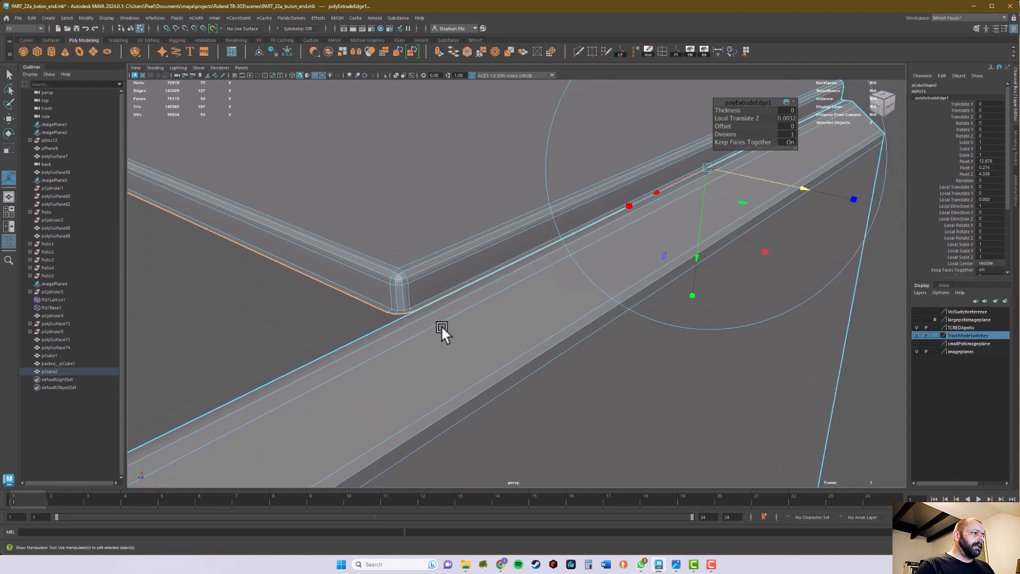
alt+drag(431, 330, 455, 312)
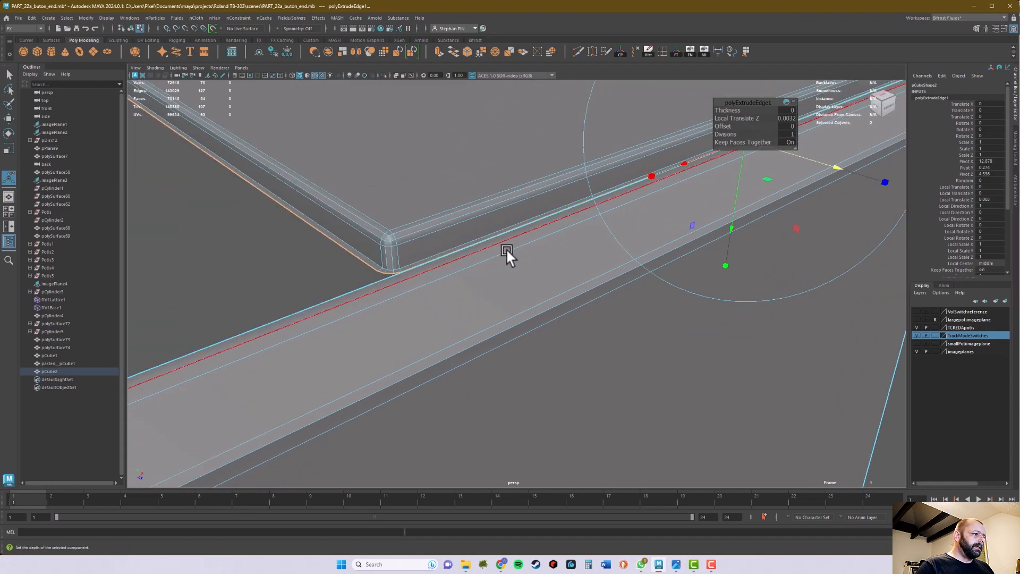
alt+drag(460, 267, 508, 270)
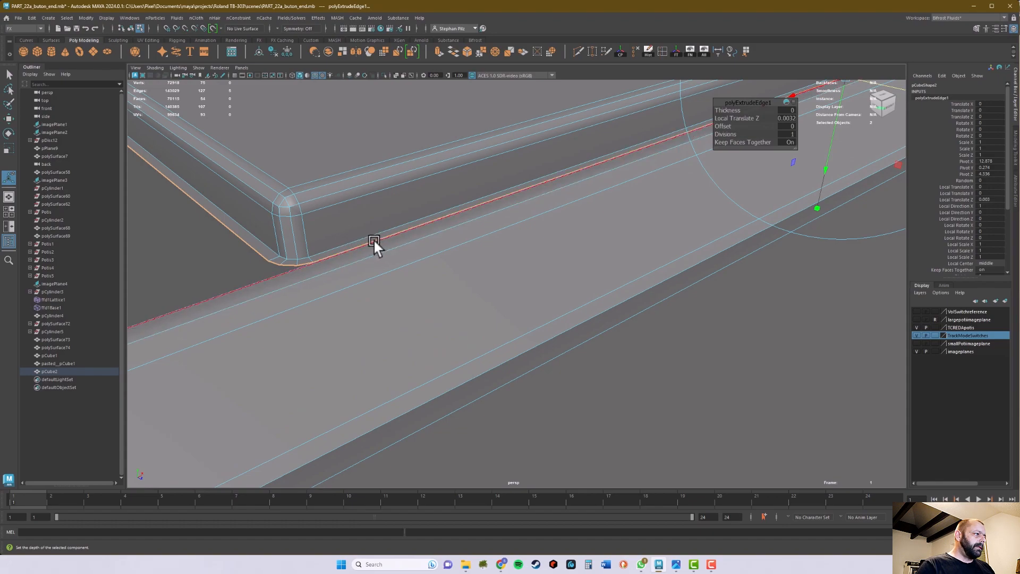
alt+drag(441, 243, 453, 263)
alt+middle_drag(451, 259, 429, 302)
Set the persp camera's near clip plane to 0.001 and check the raised block's rounded corner up close
key(q)
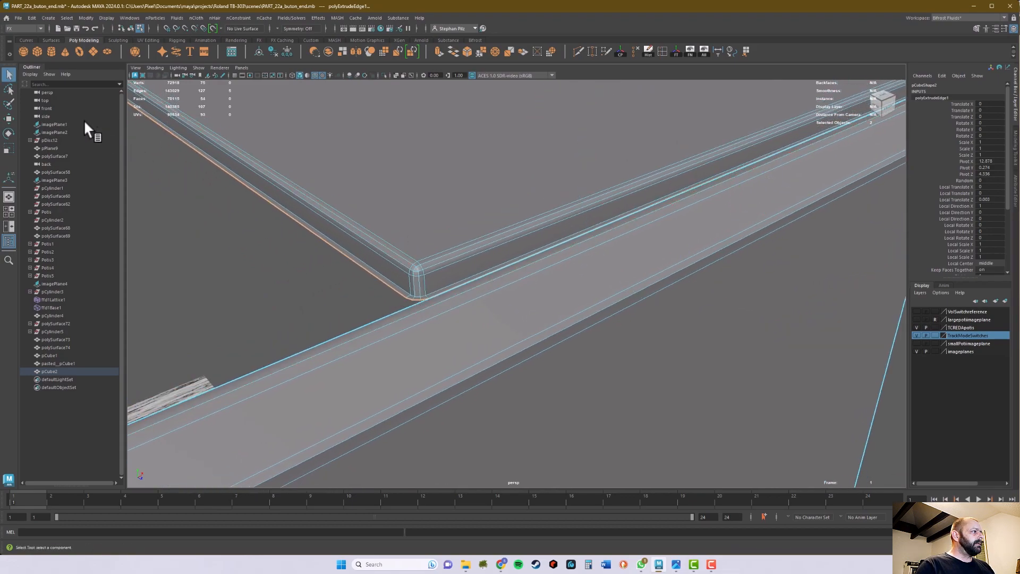
click(45, 92)
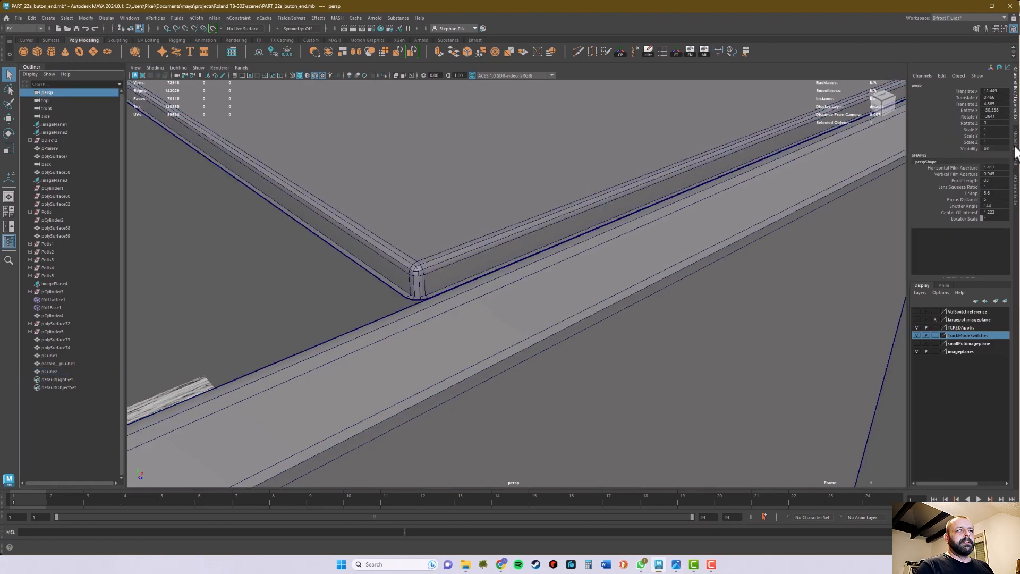
click(1015, 191)
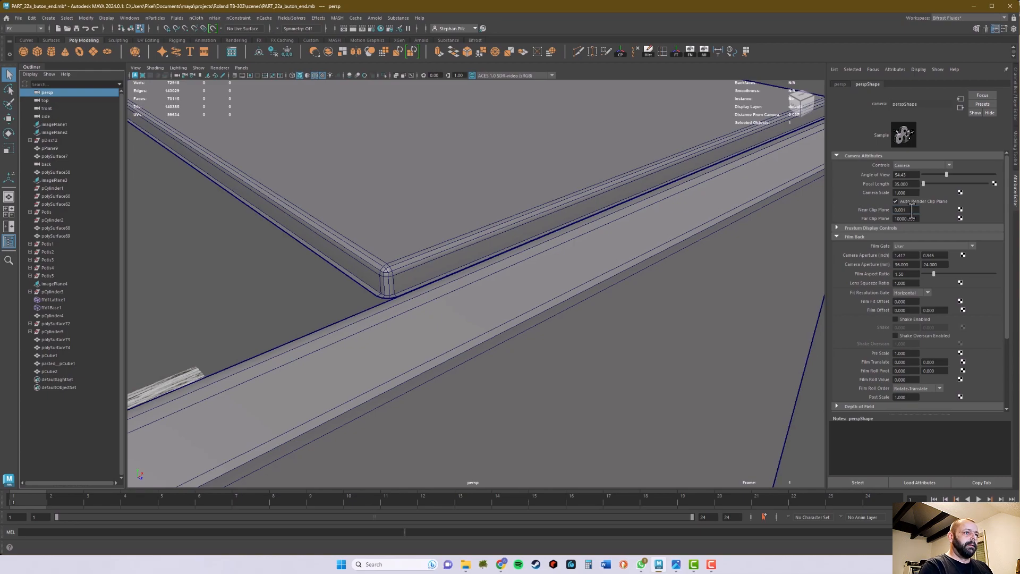
alt+right_drag(322, 322, 415, 320)
alt+middle_drag(415, 320, 468, 317)
alt+right_drag(468, 318, 473, 321)
alt+middle_drag(534, 317, 530, 316)
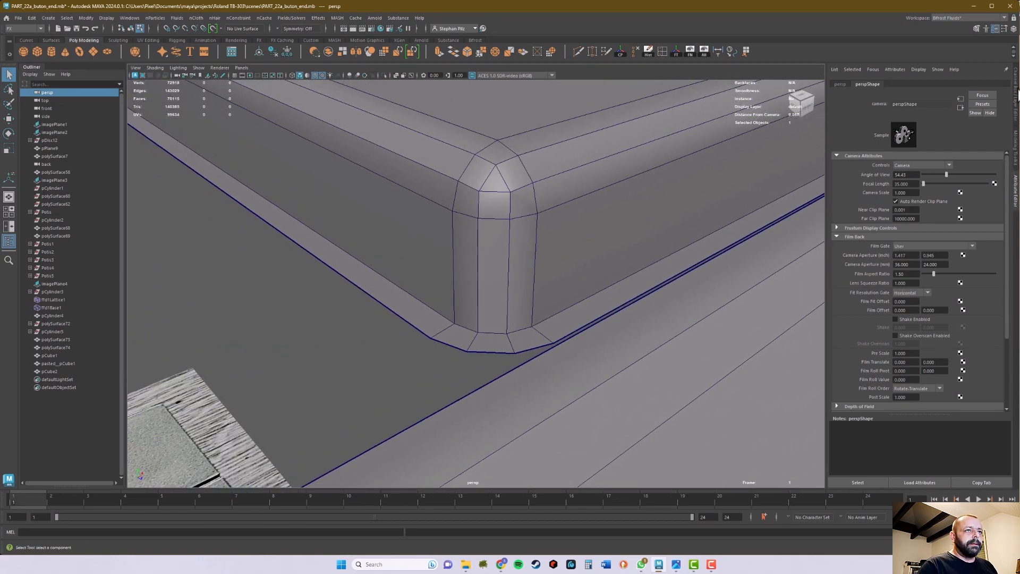
click(1016, 93)
Insert an edge loop across the button's long rim and down its outer wall, near the raised block's rounded corner
mouse_move(679, 338)
alt+middle_down()
mouse_move(647, 341)
mouse_move(666, 343)
alt+middle_up()
alt+right_drag(668, 344, 540, 361)
alt+drag(540, 361, 509, 357)
alt+middle_drag(509, 357, 606, 355)
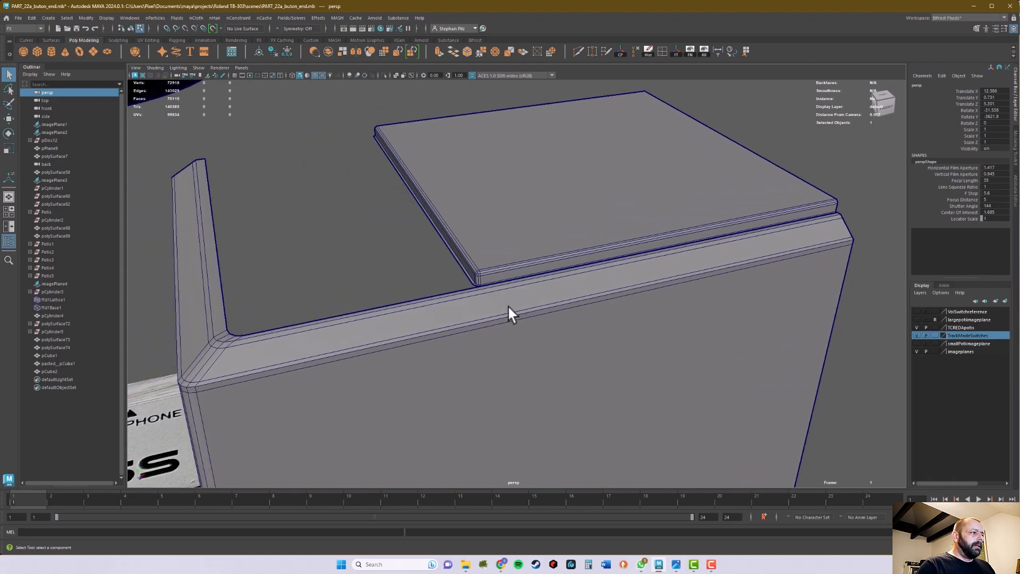
right_drag(499, 310, 496, 275)
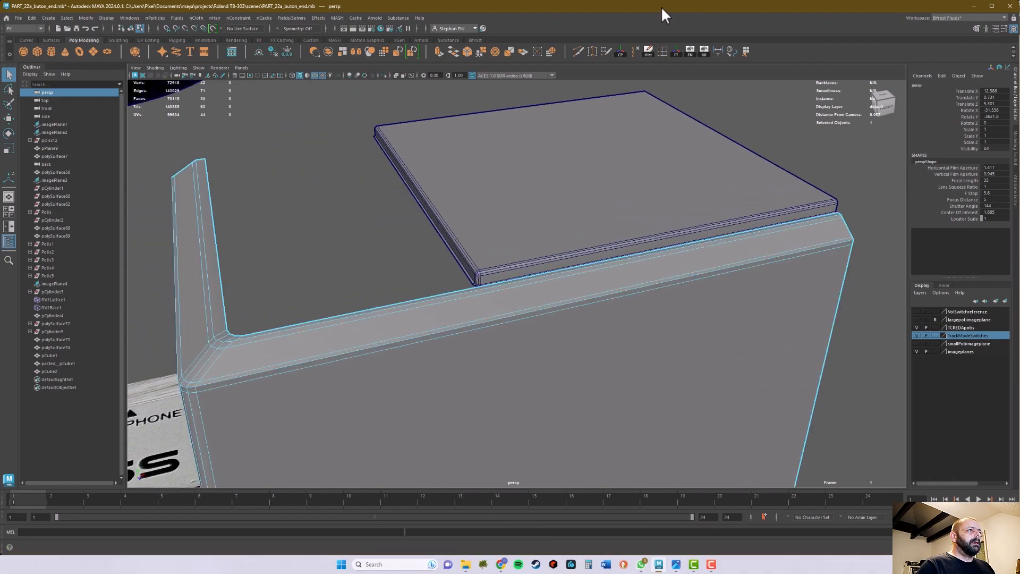
click(662, 51)
scroll(600, 210, up, 3)
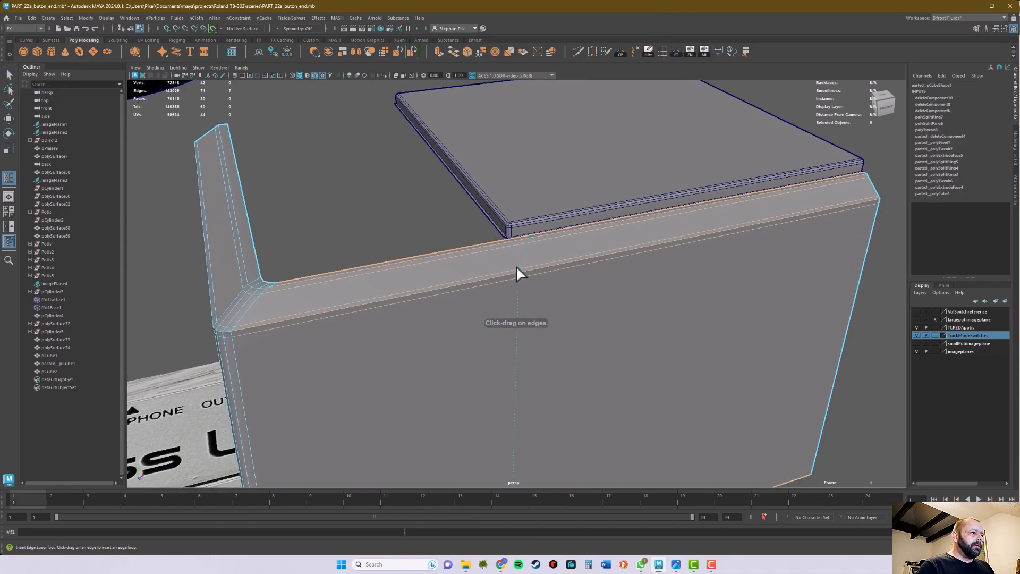
click(499, 279)
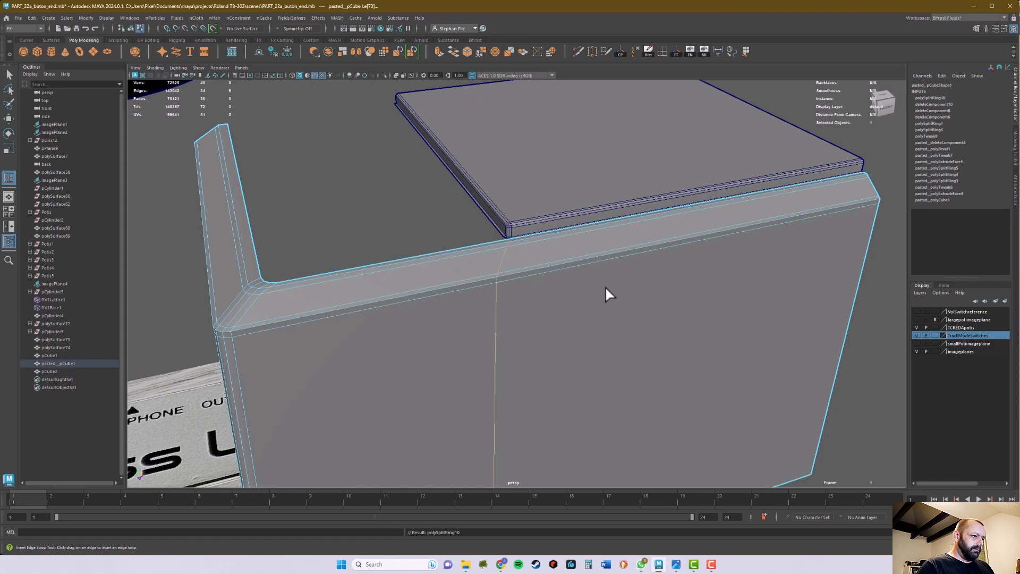
Straighten the new edge loop by scaling it flat along the X axis
scroll(531, 289, down, 2)
key(r)
drag(632, 352, 418, 418)
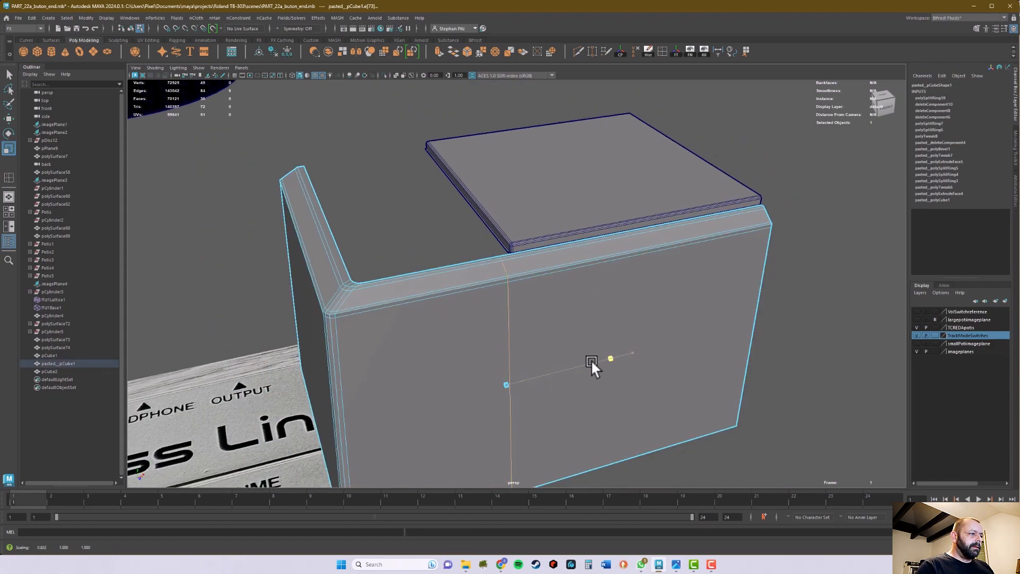
alt+drag(683, 406, 485, 360)
drag(582, 358, 494, 355)
Move the edge loop along X and snap it to the raised block's border vertex where the rounded corner ends
key(w)
scroll(473, 316, up, 2)
scroll(473, 317, up, 3)
scroll(543, 324, down, 1)
drag(589, 360, 632, 363)
alt+middle_drag(490, 219, 528, 286)
alt+right_drag(528, 286, 704, 310)
alt+middle_drag(665, 301, 596, 287)
scroll(551, 285, up, 3)
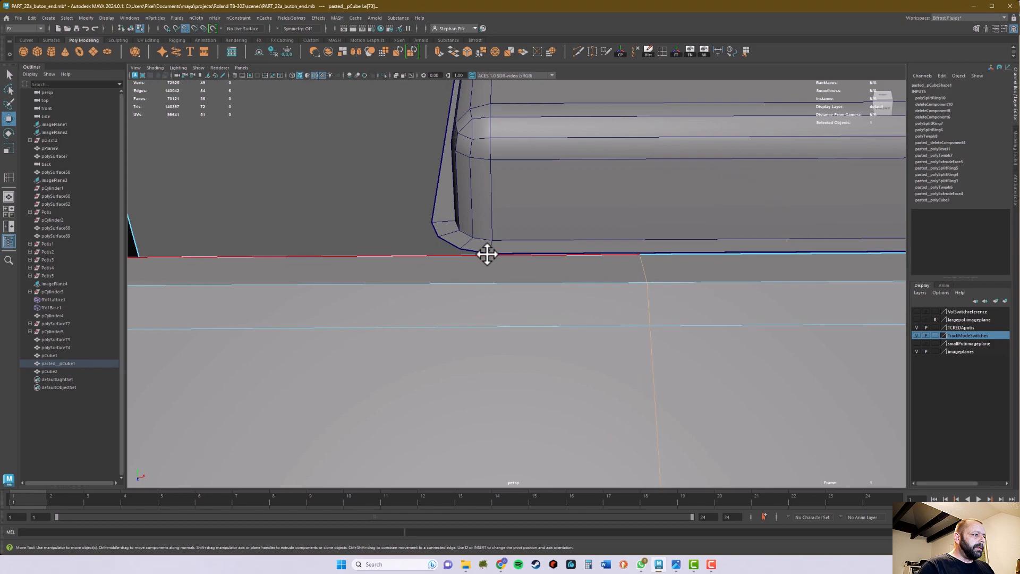
middle_drag(489, 254, 487, 253)
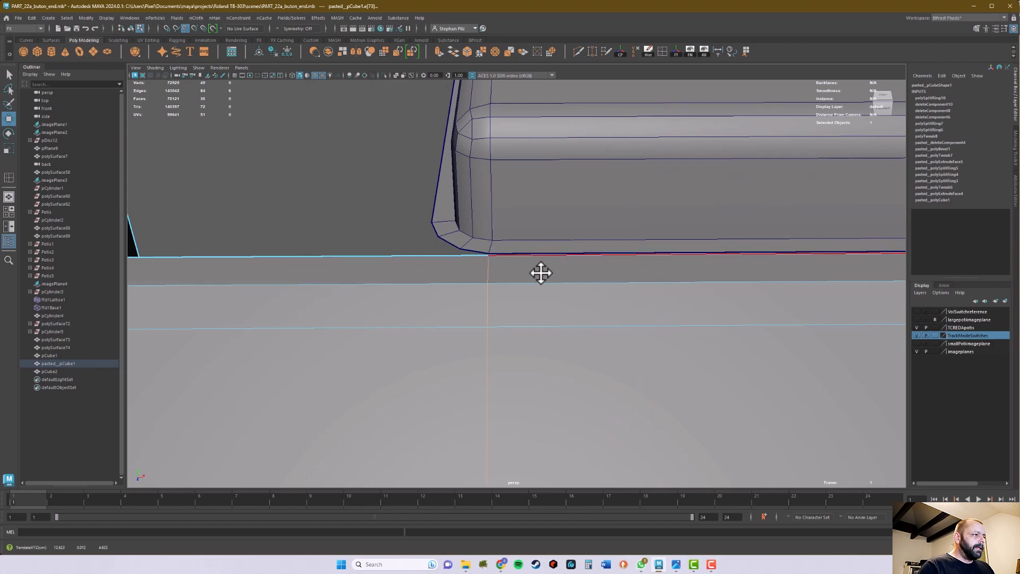
scroll(588, 291, down, 5)
alt+drag(632, 307, 581, 280)
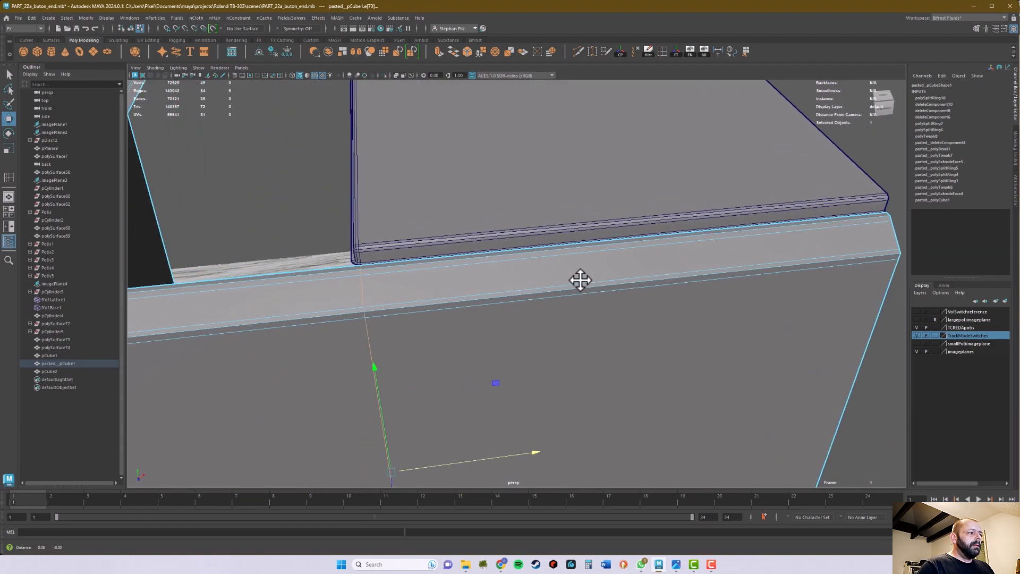
Select the button body and the raised block as objects and combine them into one mesh
key(q)
right_drag(486, 218, 515, 209)
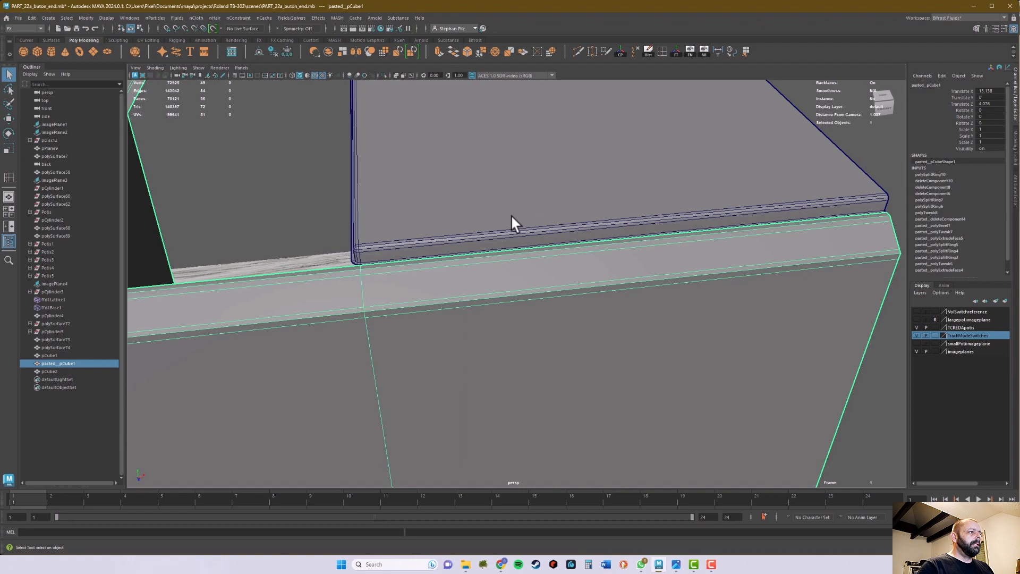
click(511, 217)
alt+drag(525, 256, 528, 288)
shift+click(523, 282)
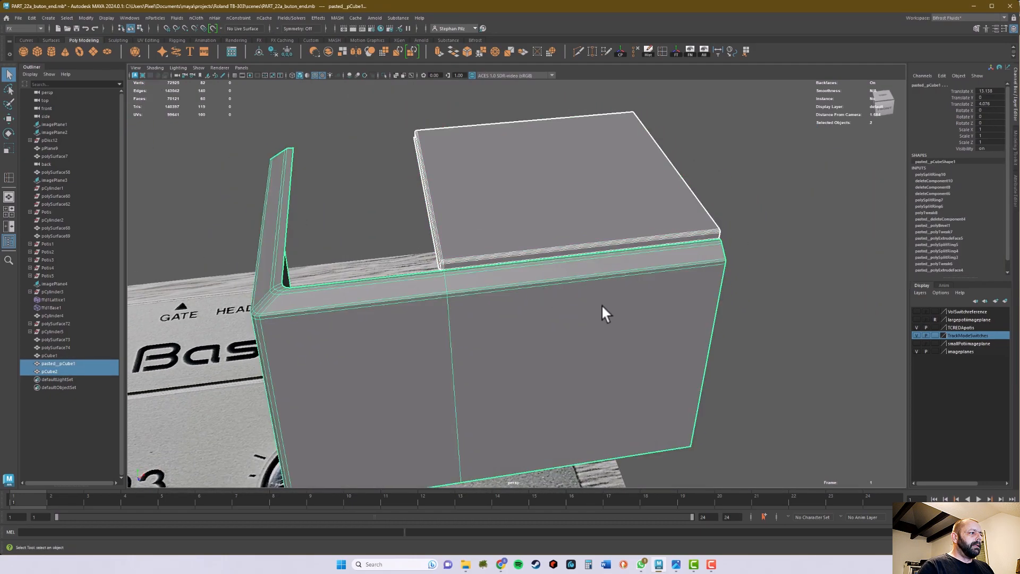
key(f)
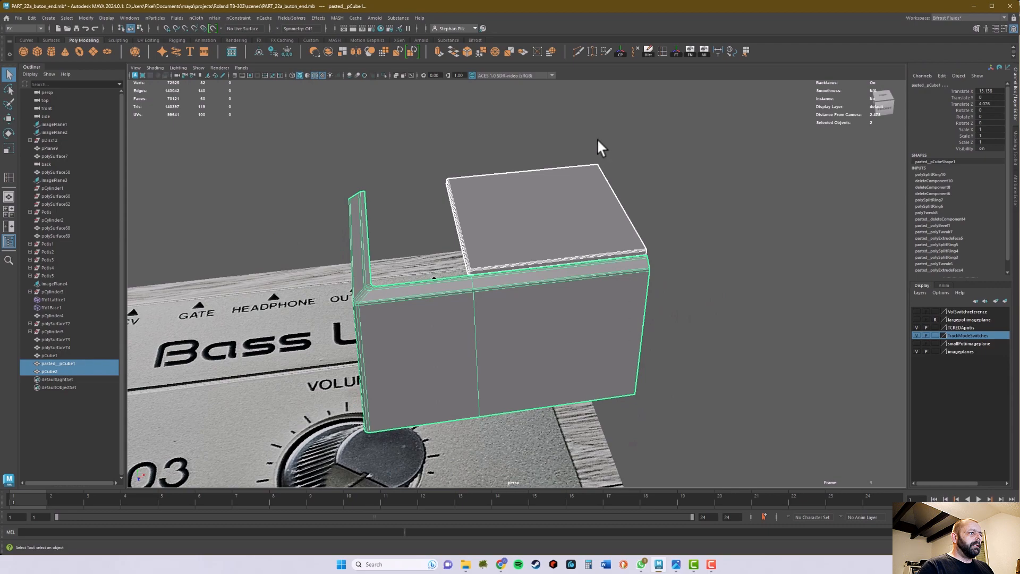
click(326, 51)
alt+right_drag(565, 261, 815, 254)
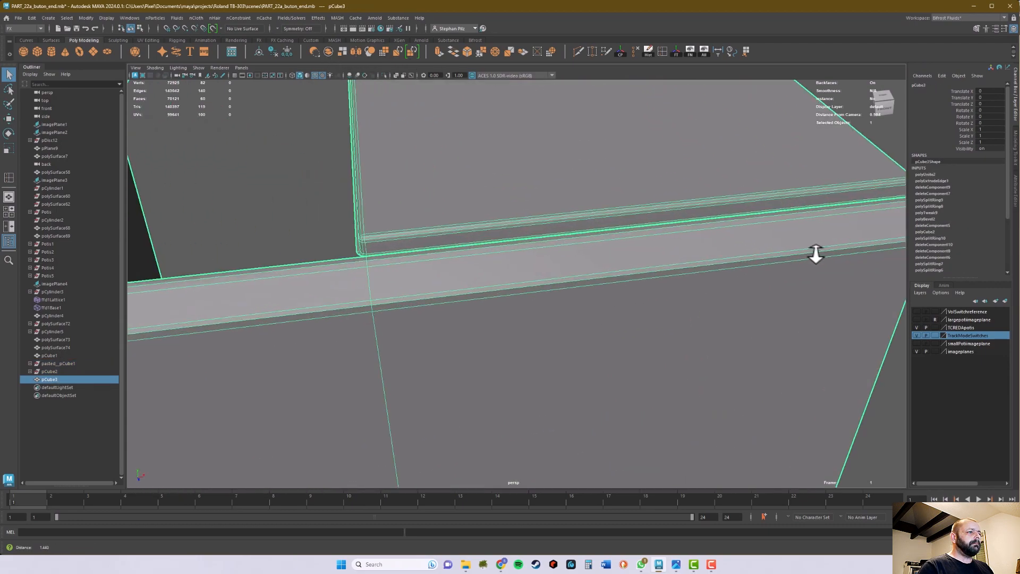
Select the adjacent block and rim vertices at the open cut end of the shared border
alt+middle_drag(573, 256, 488, 260)
alt+drag(488, 261, 339, 232)
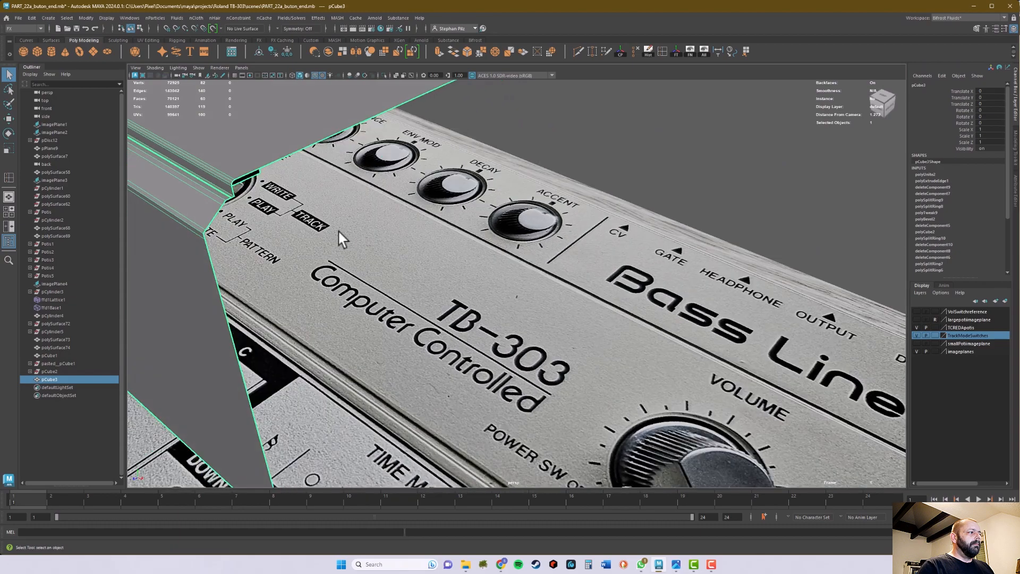
alt+middle_drag(339, 232, 515, 288)
alt+right_drag(515, 288, 654, 293)
alt+middle_drag(654, 293, 577, 284)
mouse_move(522, 306)
alt+right_down()
mouse_move(569, 306)
mouse_move(519, 308)
alt+right_up()
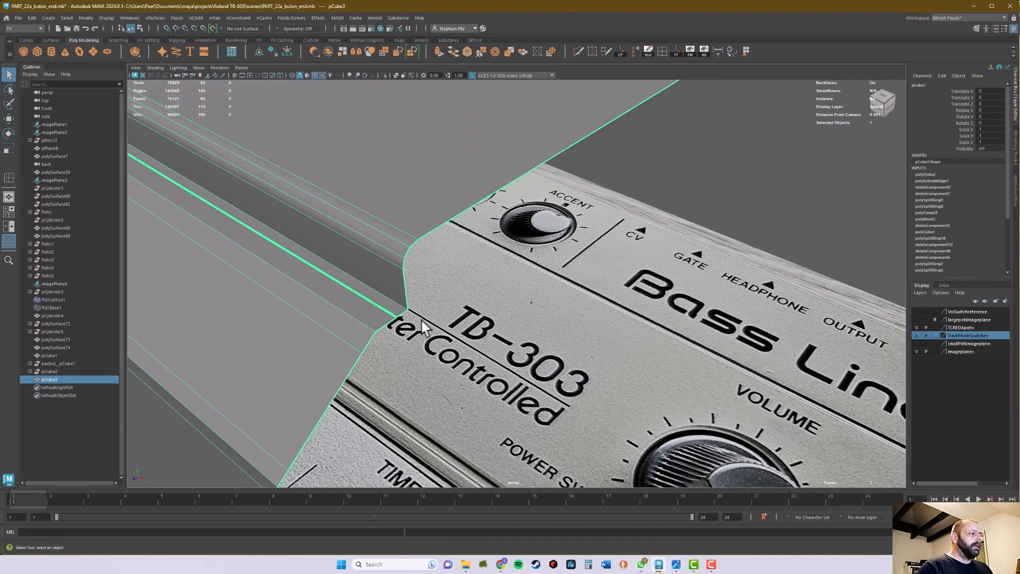
right_drag(394, 302, 373, 306)
click(395, 320)
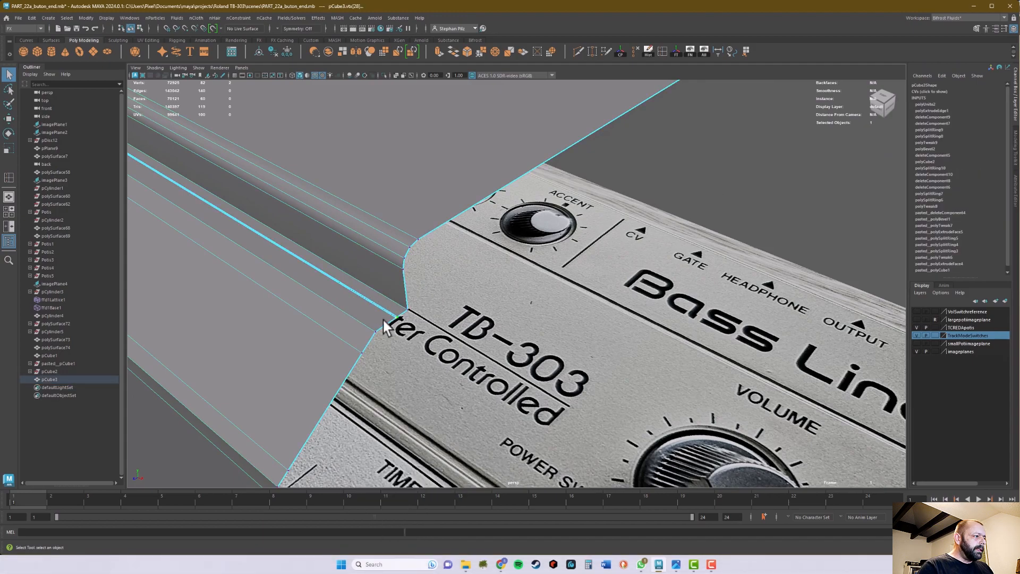
Add the vertex pair beside the block's rounded corner to the selection and merge the vertices with a distance threshold of 0.01
scroll(411, 320, up, 4)
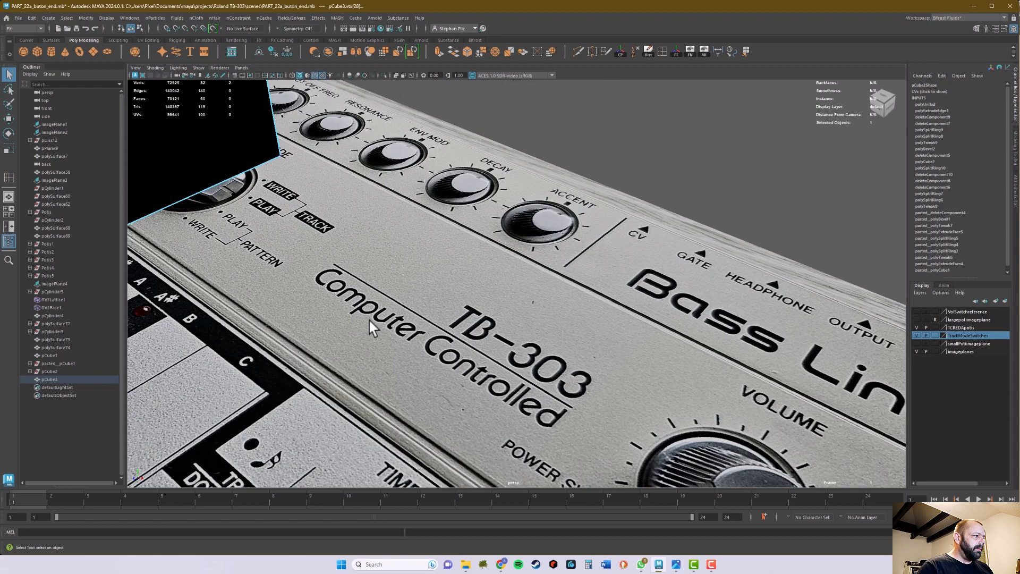
scroll(391, 320, down, 3)
scroll(384, 314, up, 5)
scroll(388, 318, down, 4)
scroll(389, 318, up, 5)
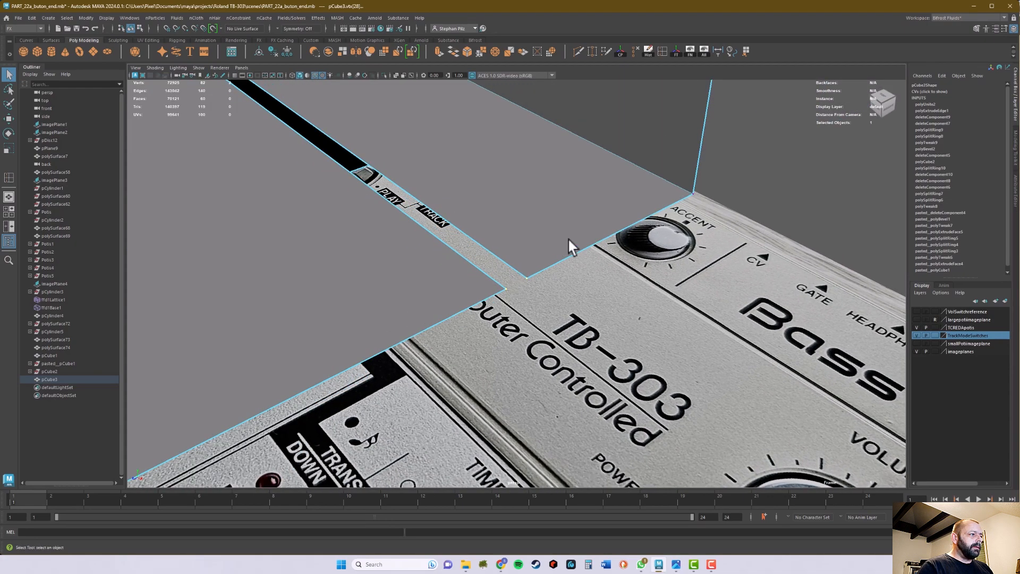
alt+drag(546, 281, 619, 207)
alt+middle_drag(619, 207, 573, 226)
scroll(515, 258, up, 2)
alt+middle_drag(492, 250, 531, 237)
scroll(530, 238, up, 1)
scroll(534, 240, up, 1)
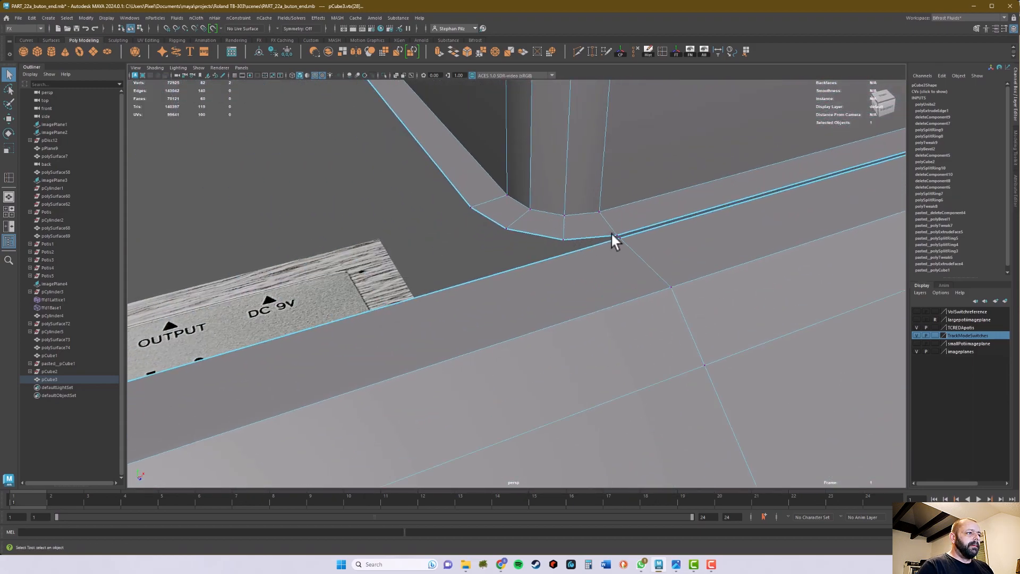
shift+drag(639, 244, 640, 245)
alt+right_drag(695, 239, 619, 245)
alt+middle_drag(703, 241, 585, 260)
alt+right_drag(585, 259, 363, 317)
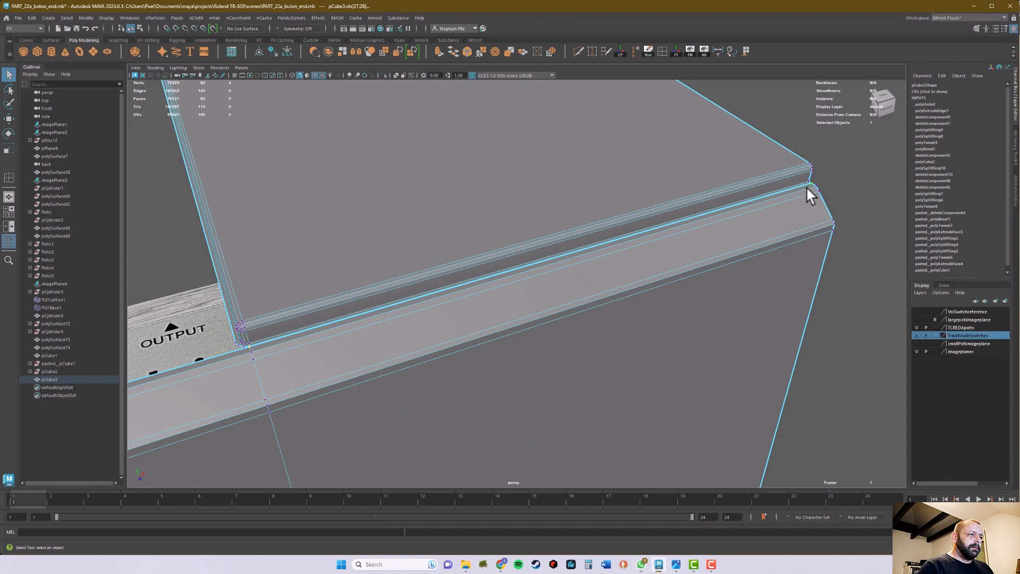
click(483, 52)
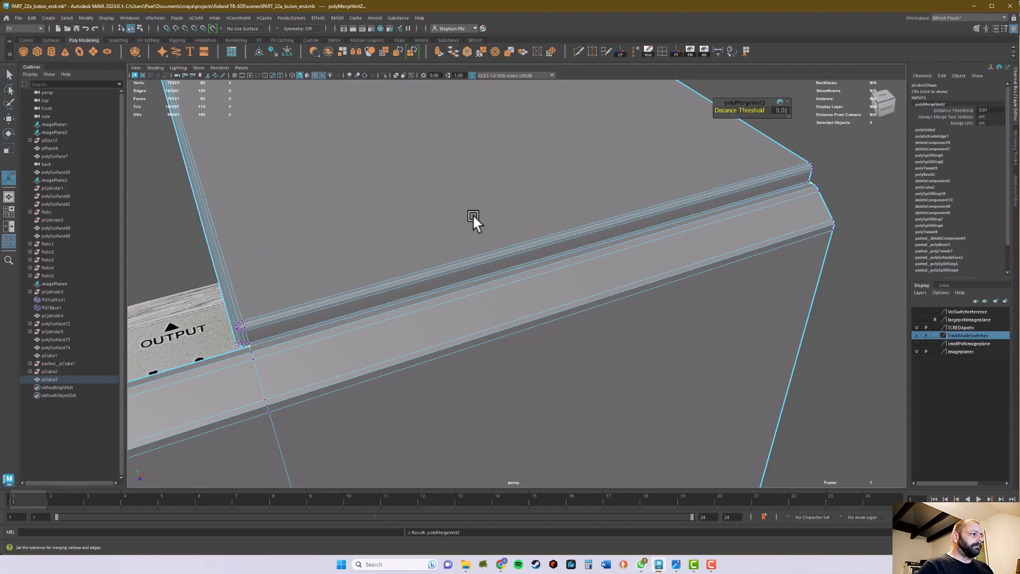
Select the inner rim border edges along the short side and around its rounded corner, and extrude them
alt+middle_drag(473, 220, 510, 207)
alt+right_drag(510, 207, 530, 234)
alt+middle_drag(463, 230, 508, 224)
alt+middle_drag(465, 305, 561, 296)
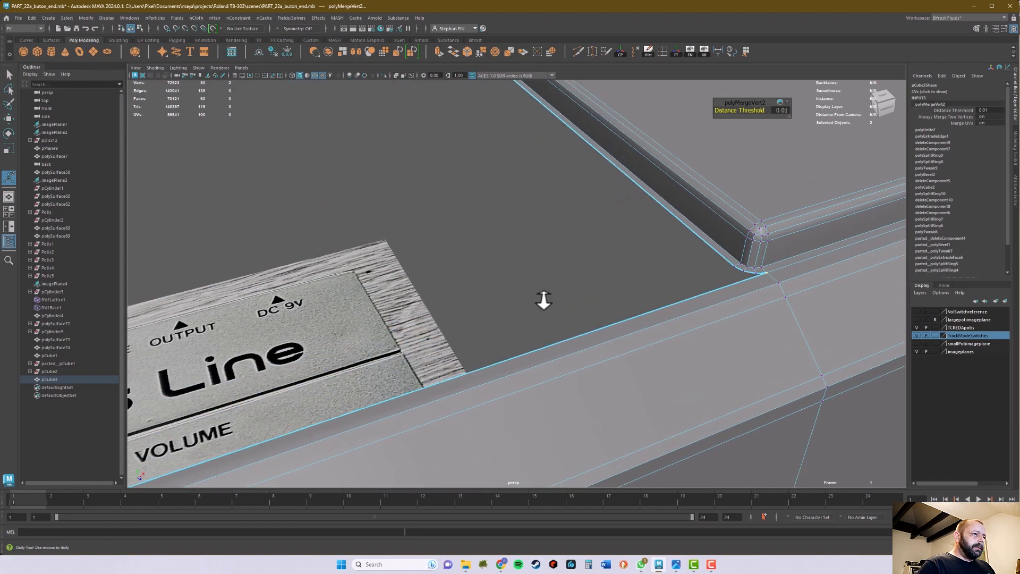
alt+right_drag(544, 298, 423, 300)
key(q)
right_drag(232, 168, 235, 148)
click(235, 166)
alt+right_drag(340, 320, 351, 314)
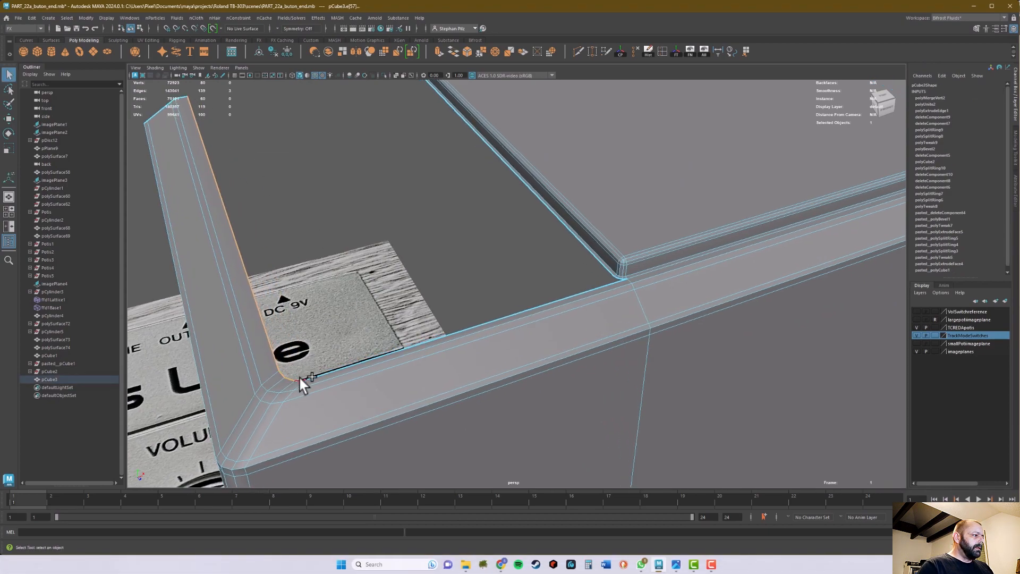
alt+right_drag(407, 207, 398, 234)
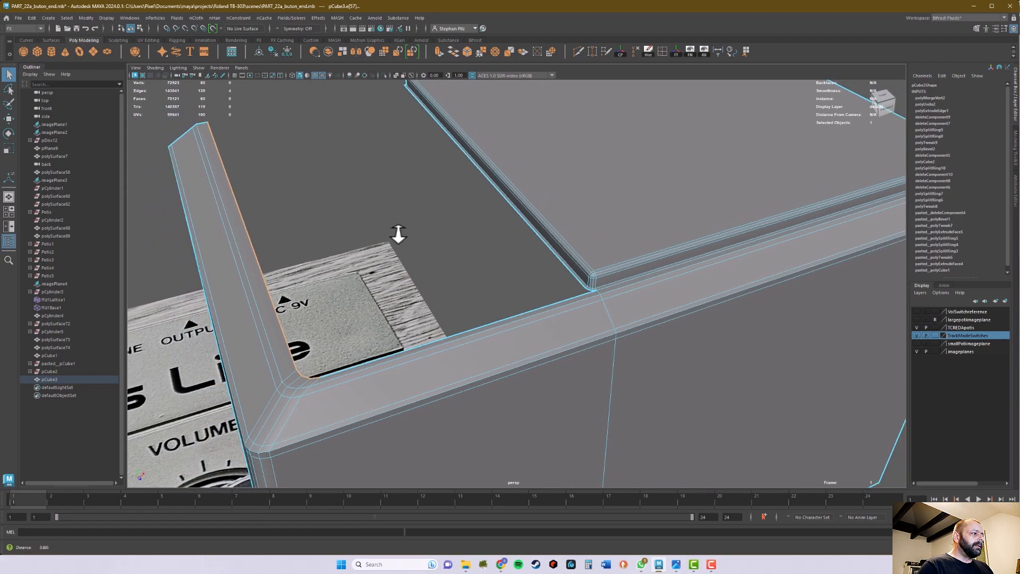
click(434, 51)
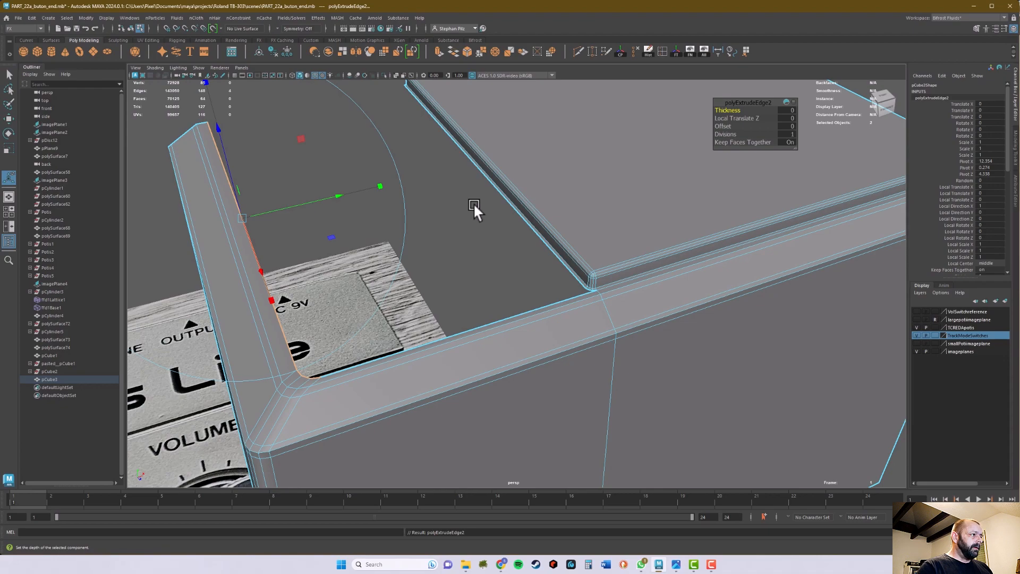
Move the extruded edges along X across the opening until they sit just short of the raised block's side
key(w)
middle_drag(388, 187, 582, 138)
alt+right_drag(538, 243, 655, 244)
alt+middle_drag(655, 243, 610, 239)
alt+drag(610, 239, 506, 256)
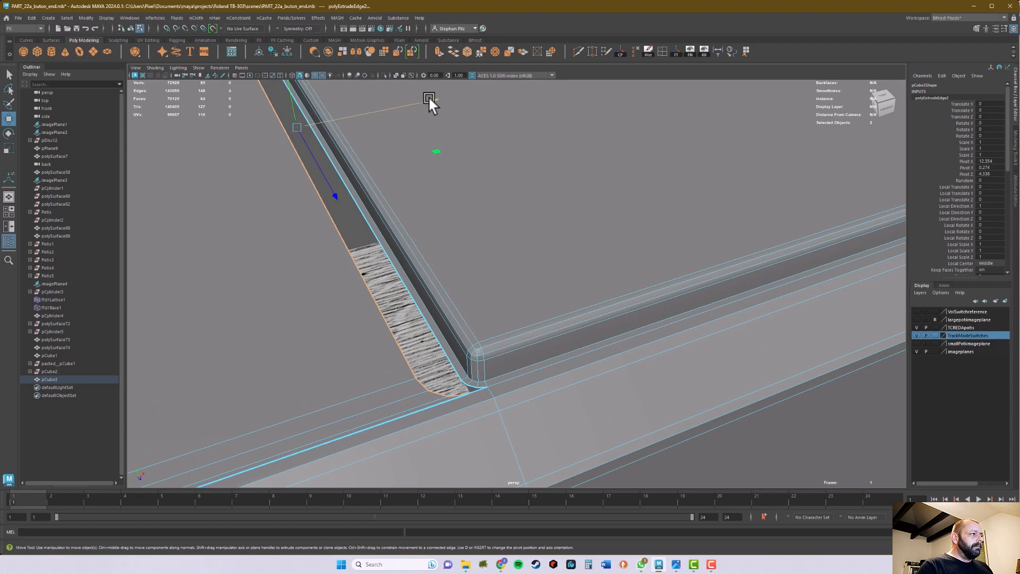
drag(432, 101, 441, 103)
alt+drag(468, 238, 470, 229)
alt+middle_drag(471, 229, 467, 217)
alt+right_drag(475, 241, 514, 249)
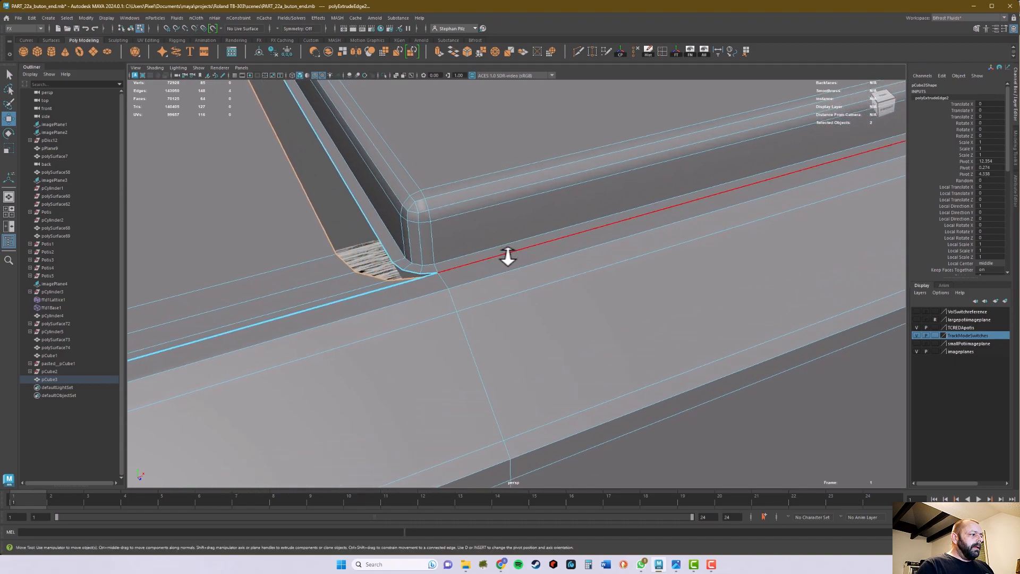
Target weld the extruded border vertices onto the raised block's base vertices to close the gap, and return to object selection
key(q)
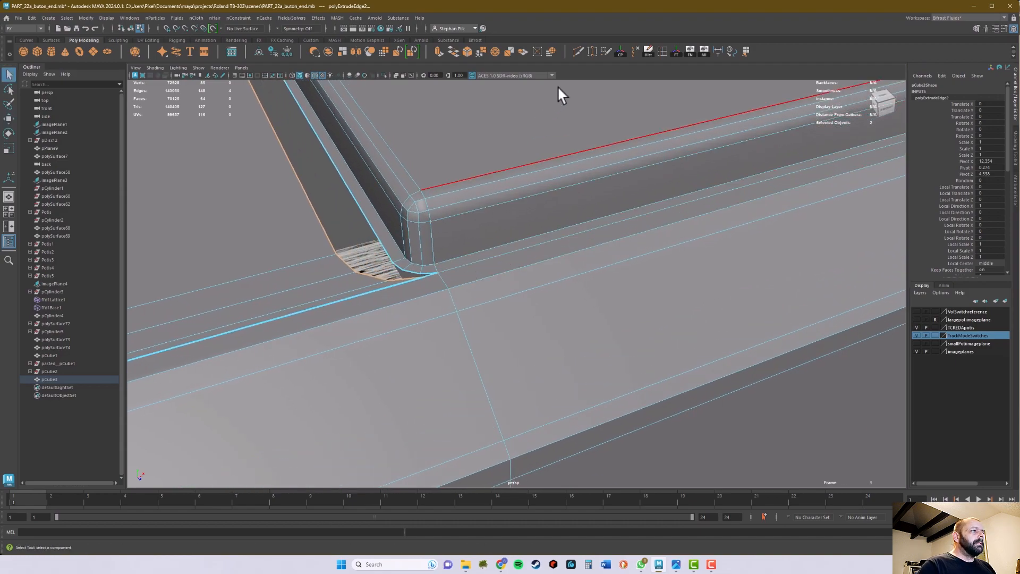
click(592, 50)
alt+drag(472, 258, 485, 265)
mouse_move(487, 269)
alt+right_down()
mouse_move(520, 277)
mouse_move(503, 274)
alt+right_up()
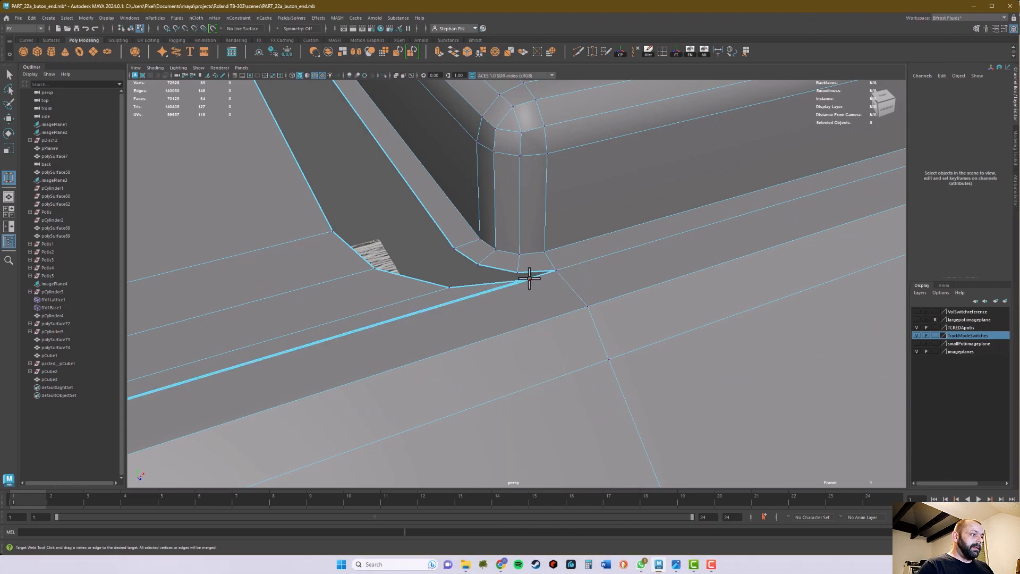
drag(552, 271, 552, 271)
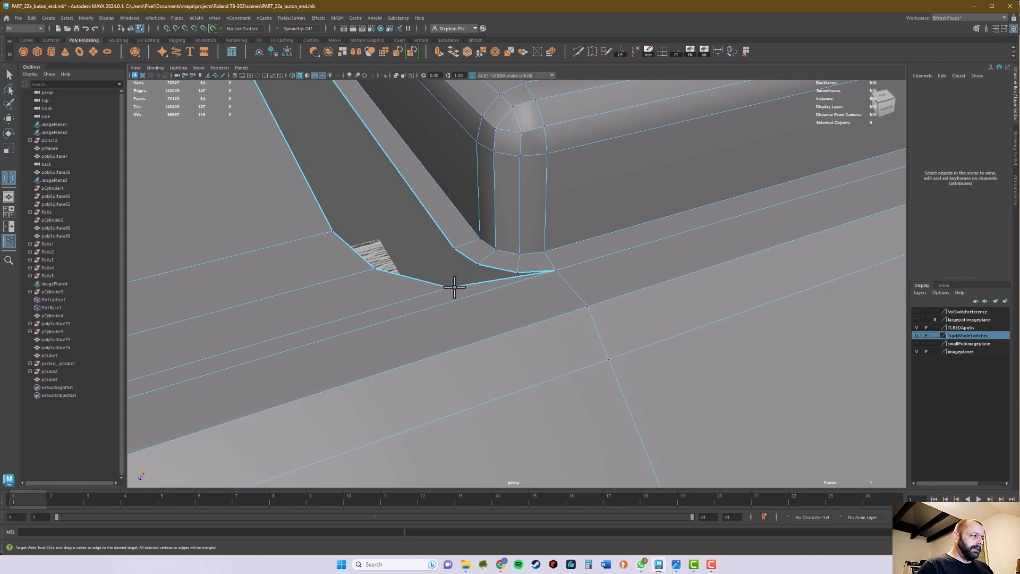
drag(517, 274, 485, 146)
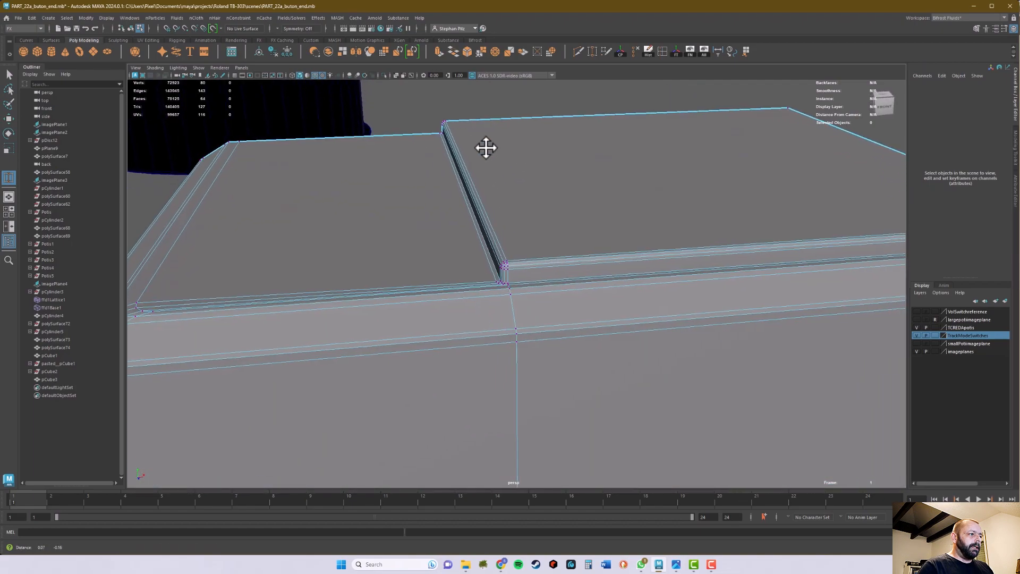
right_drag(568, 230, 596, 211)
alt+drag(621, 245, 549, 258)
alt+middle_drag(550, 258, 516, 175)
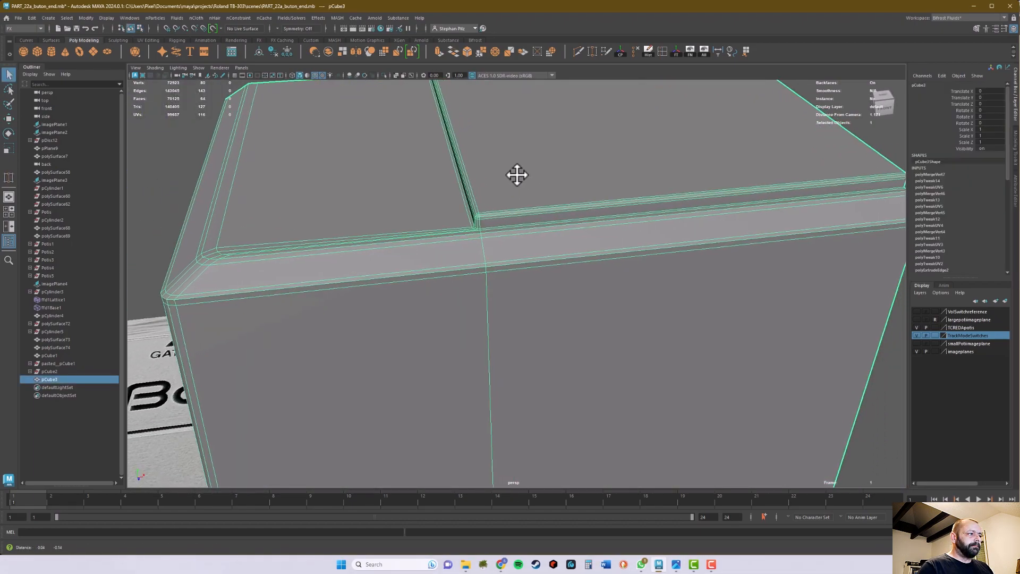
Insert an edge loop through the button quarter's long side, just beside the existing edge at the raised block's corner, and return to object selection
alt+drag(517, 191, 568, 154)
click(620, 53)
scroll(530, 257, up, 4)
click(498, 219)
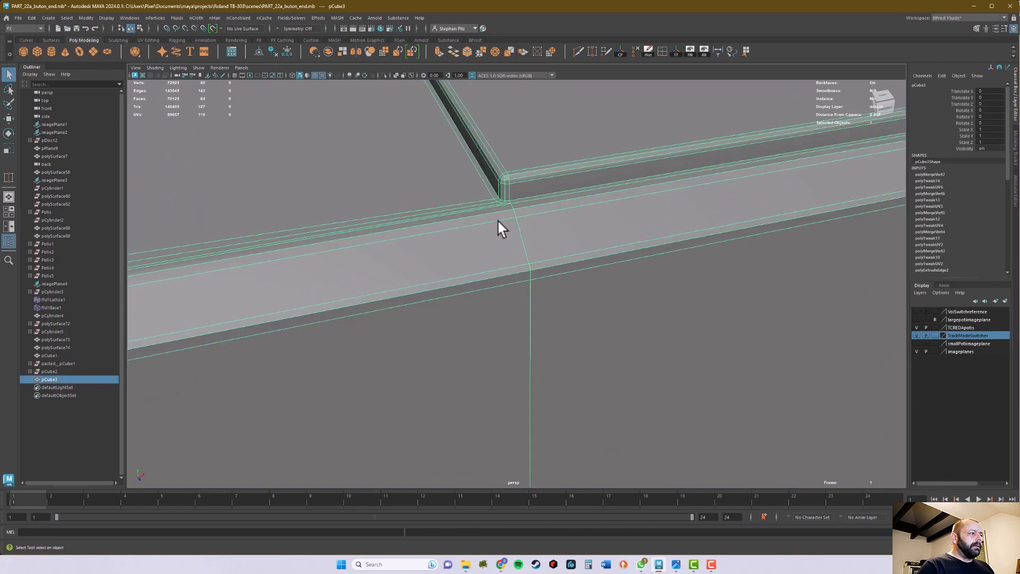
click(661, 56)
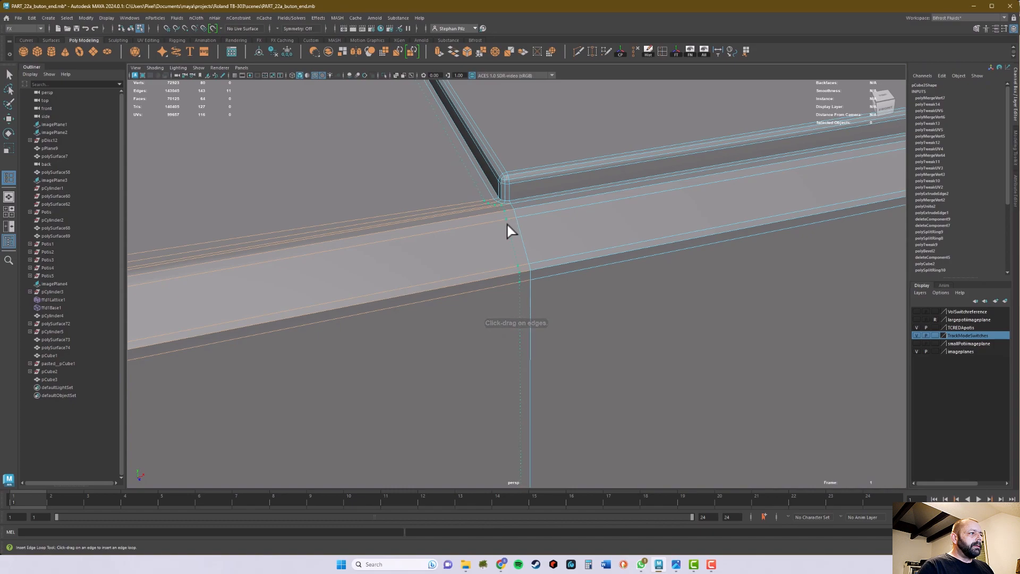
click(506, 225)
alt+drag(506, 225, 475, 235)
scroll(556, 182, down, 3)
right_drag(555, 182, 600, 171)
Examine the button quarter's smoothed shape, with and without wireframe, around the beveled edges and the raised block's corner
click(805, 330)
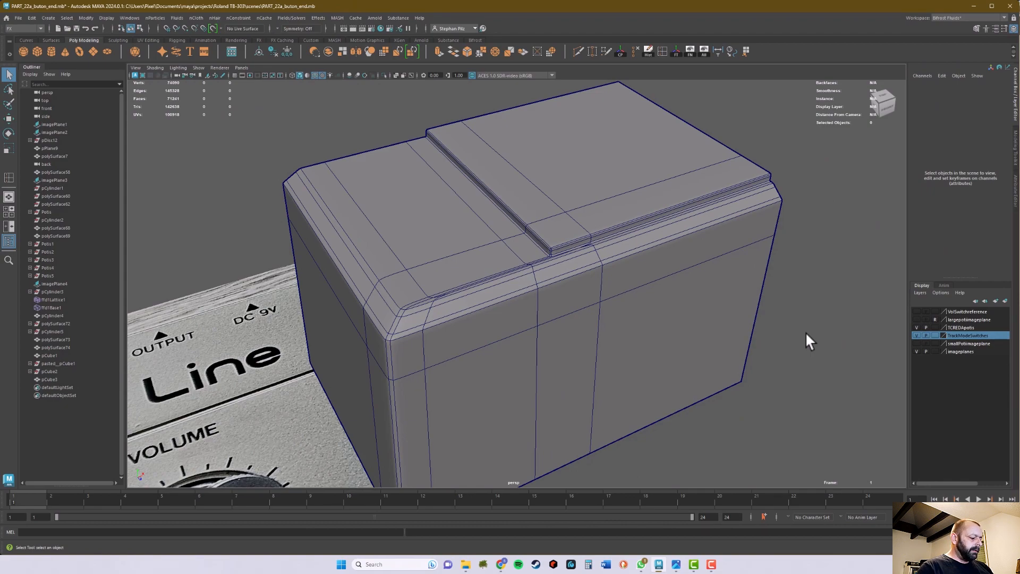
key(alt+5)
mouse_move(689, 309)
alt+mouse_down()
mouse_move(708, 312)
mouse_move(702, 303)
mouse_move(678, 314)
alt+mouse_up()
alt+right_drag(678, 314, 595, 291)
alt+drag(594, 291, 534, 284)
click(533, 250)
alt+right_drag(534, 250, 594, 244)
alt+drag(595, 245, 457, 207)
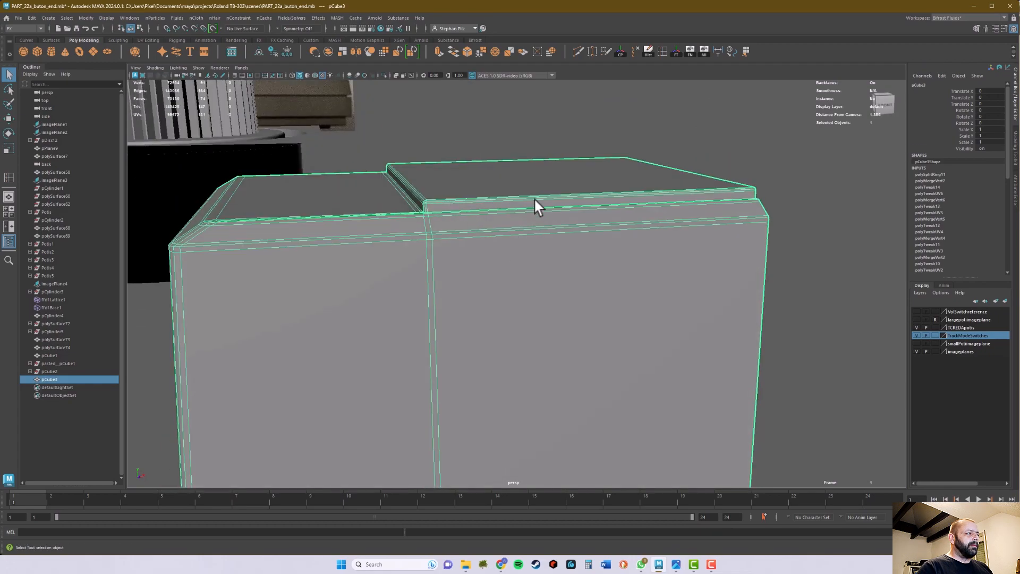
alt+right_drag(572, 218, 446, 250)
alt+drag(446, 250, 523, 310)
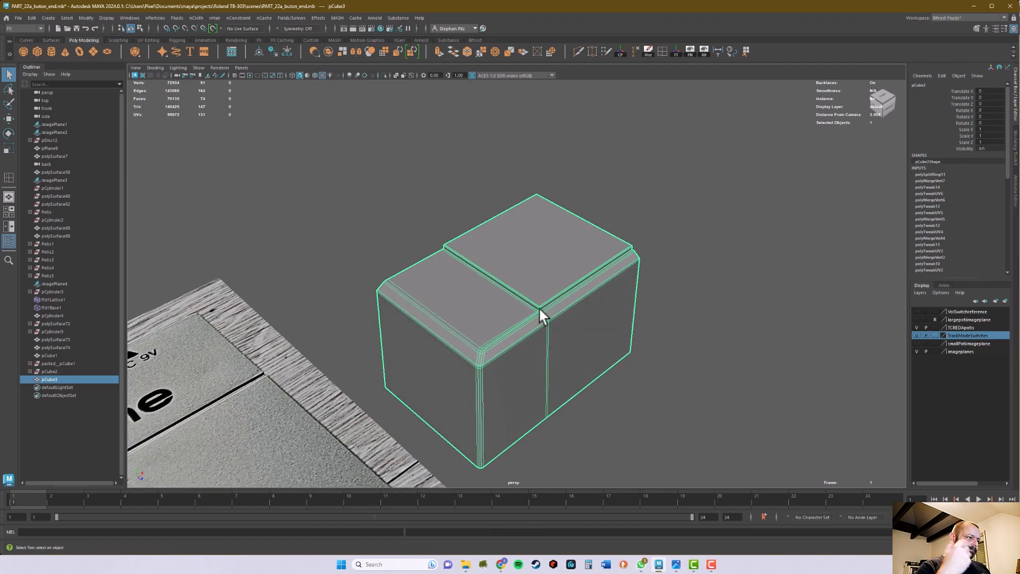
alt+drag(578, 323, 515, 267)
Snap the button quarter's pivot to the top corner vertex at the button's center and delete its construction history
key(w)
key(d)
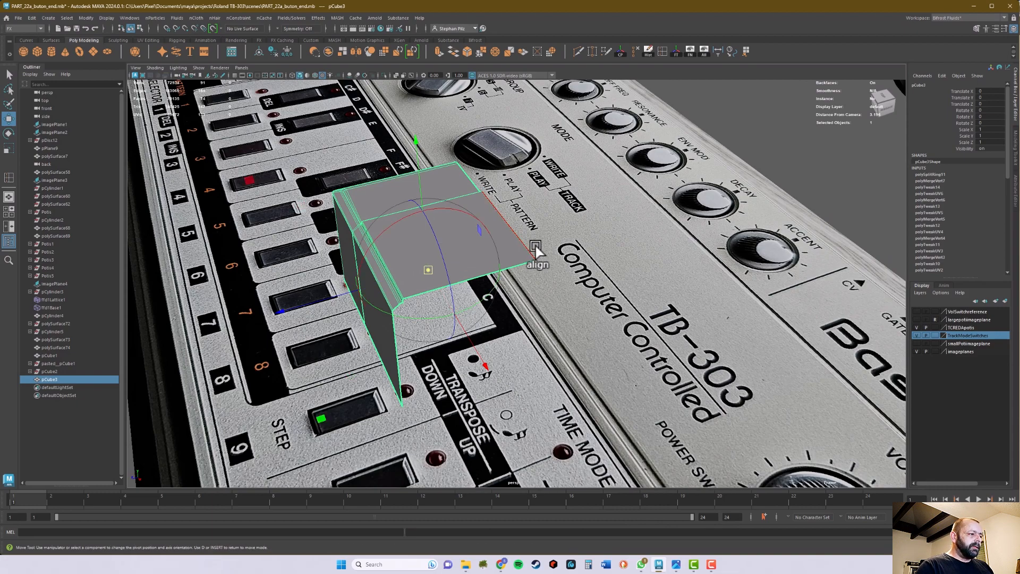
key(v)
middle_click(537, 261)
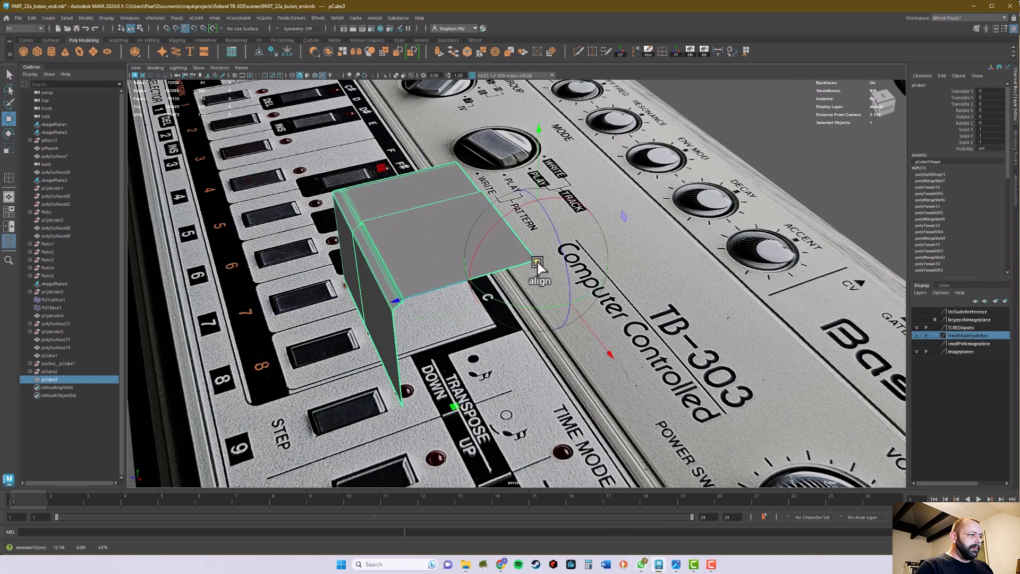
alt+drag(577, 346, 707, 348)
alt+right_drag(712, 348, 740, 345)
alt+drag(739, 343, 750, 152)
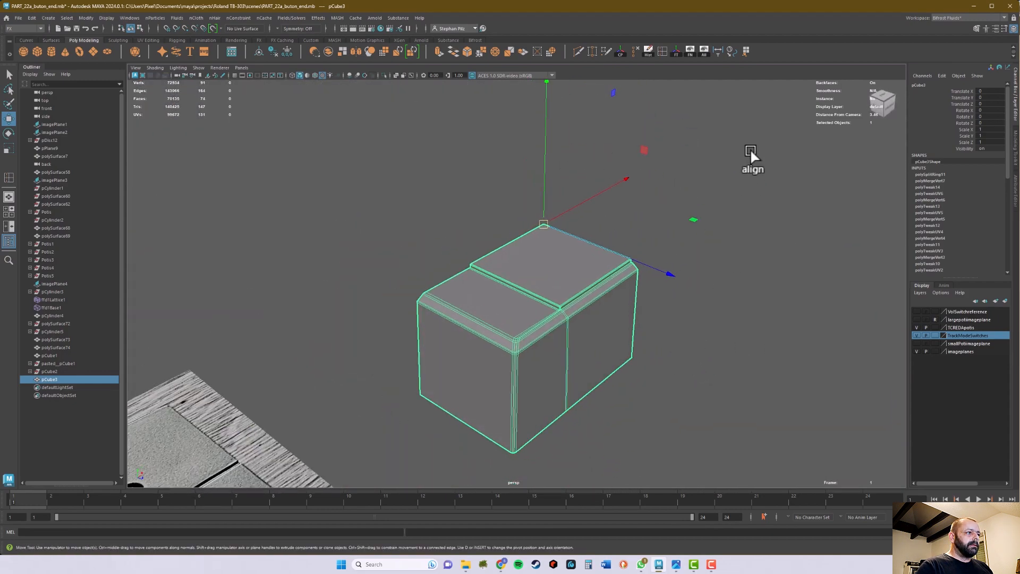
click(648, 52)
Duplicate the button quarter, try scaling the copy negatively along Z, and undo the scaling
alt+drag(712, 207, 754, 210)
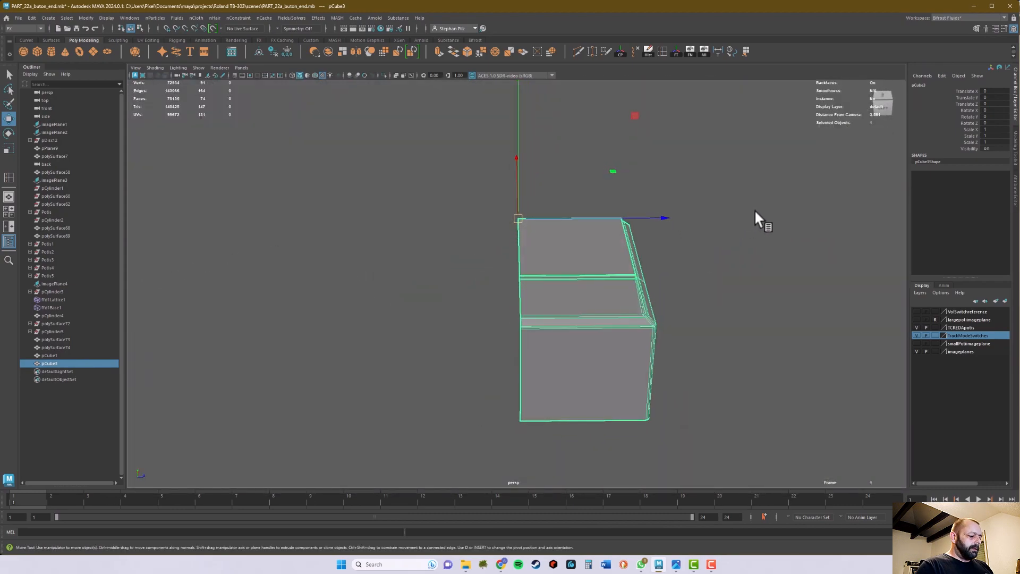
key(ctrl+d)
key(r)
drag(661, 216, 386, 226)
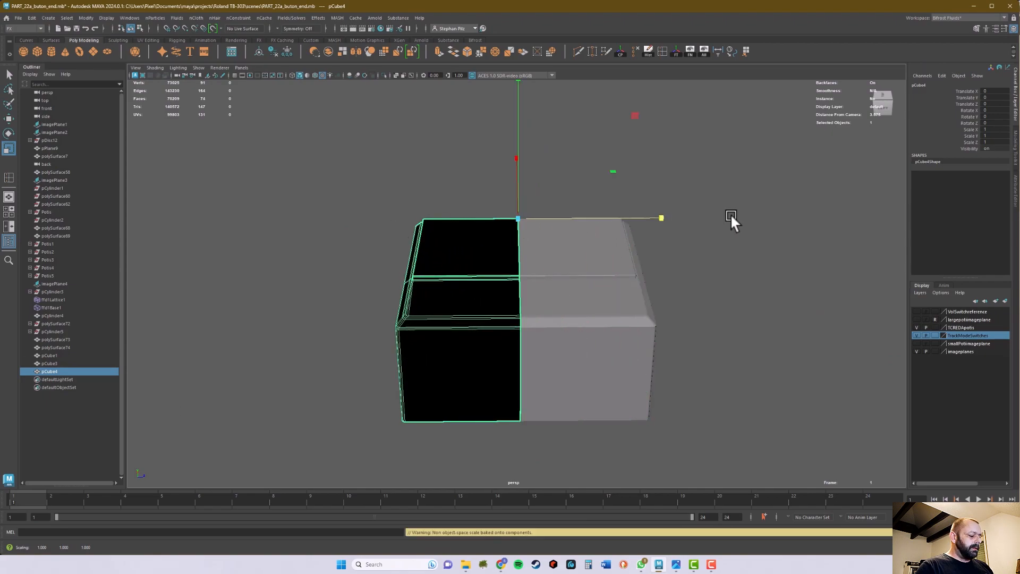
key(ctrl+z)
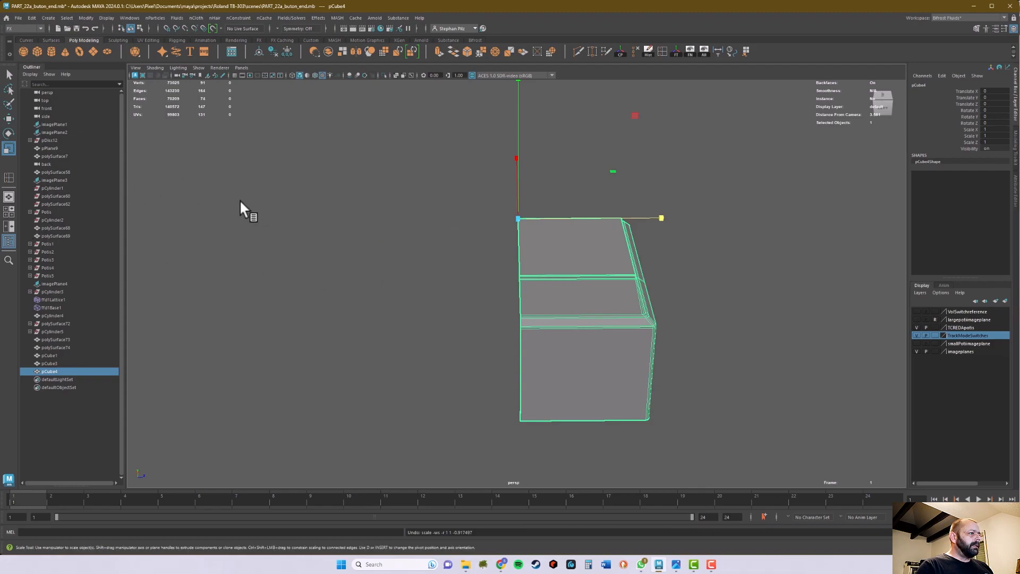
Set the Scale tool's axis orientation to Object and mirror the copied quarter with a Scale Z of -1
double_click(8, 146)
click(160, 148)
click(177, 154)
drag(661, 220, 375, 220)
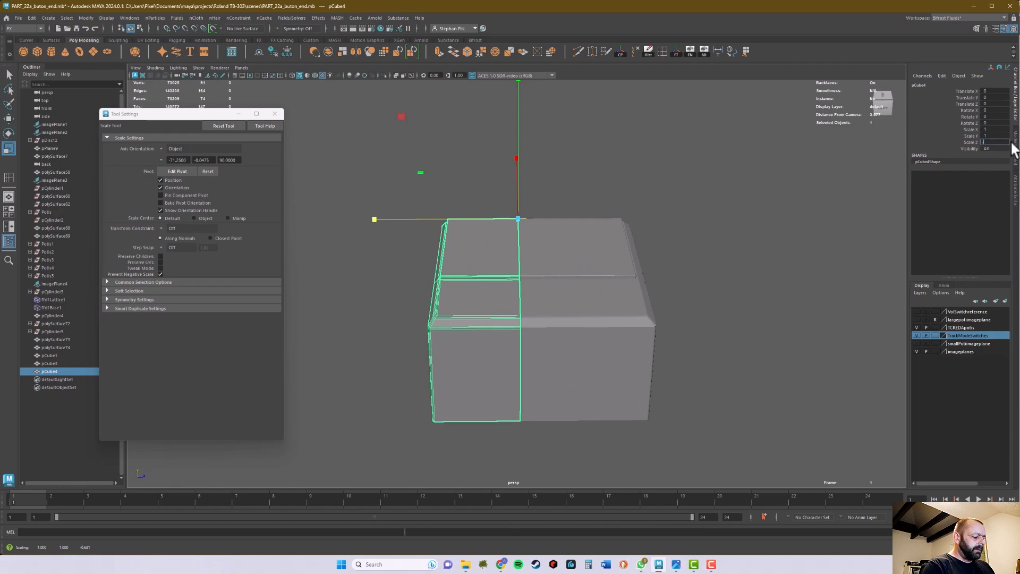
text(-1)
key(Return)
Select the original quarter together with its mirrored copy and combine them into one mesh
alt+drag(692, 305, 564, 283)
key(q)
alt+right_drag(564, 283, 683, 283)
alt+drag(546, 270, 616, 269)
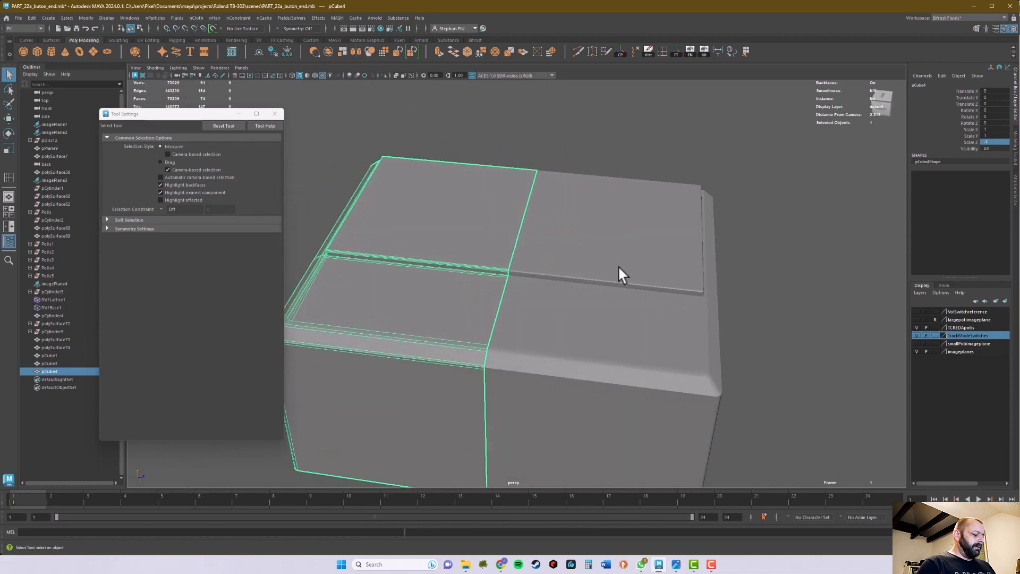
click(520, 152)
drag(588, 204, 563, 255)
alt+right_drag(562, 255, 510, 260)
alt+drag(510, 260, 504, 258)
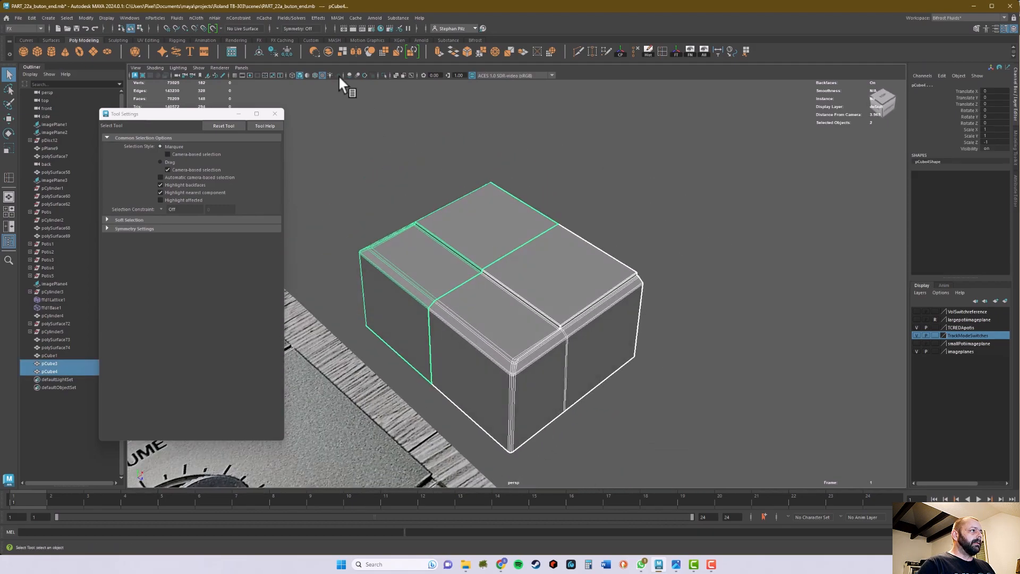
click(327, 51)
click(646, 213)
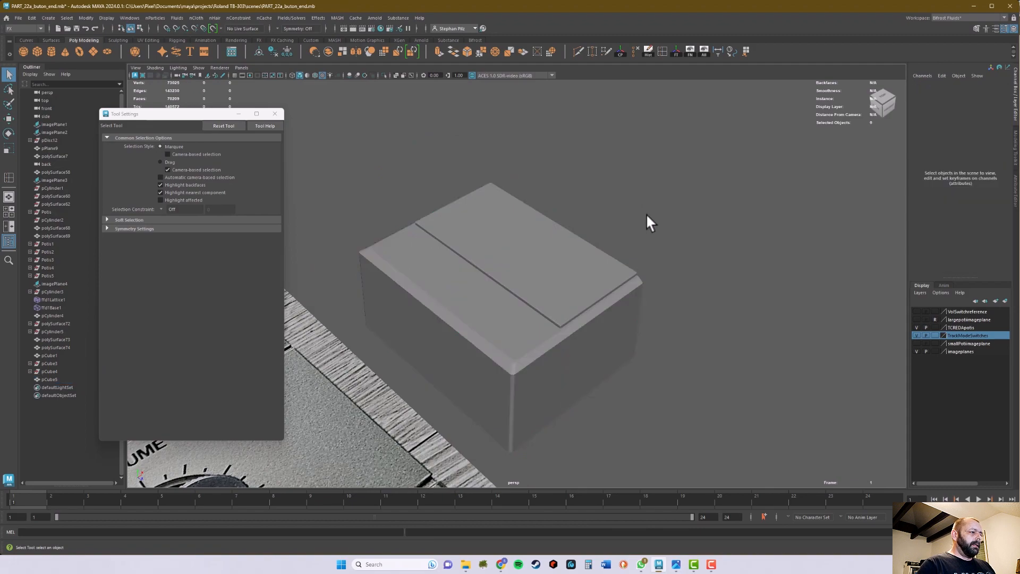
Snap the combined half's pivot to the top vertex in the middle of its open edge
key(w)
click(579, 272)
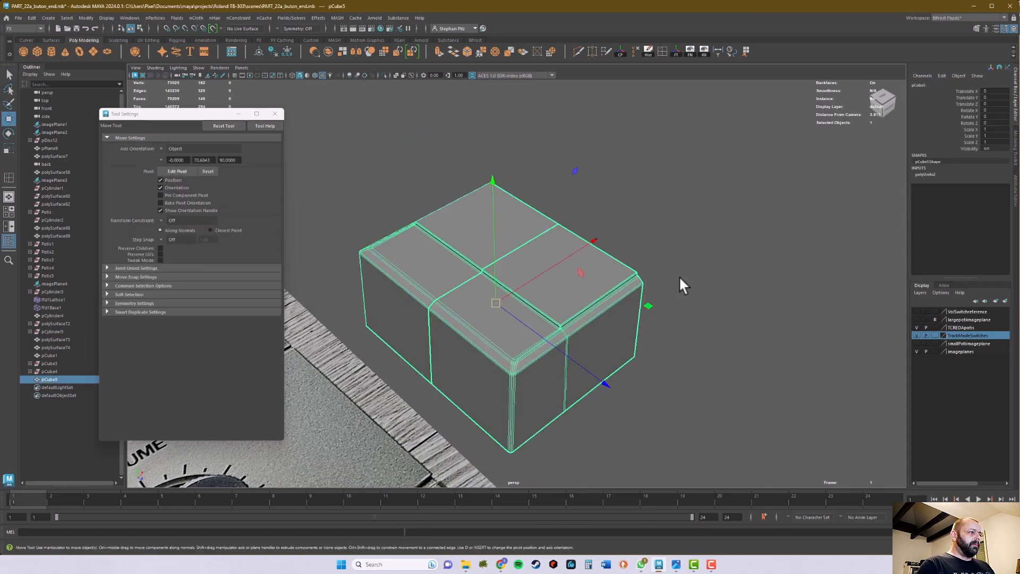
alt+drag(712, 276, 671, 276)
alt+right_drag(672, 276, 845, 271)
alt+drag(569, 275, 545, 279)
alt+right_drag(545, 279, 664, 280)
alt+drag(664, 280, 579, 282)
alt+right_drag(547, 284, 683, 277)
key(d)
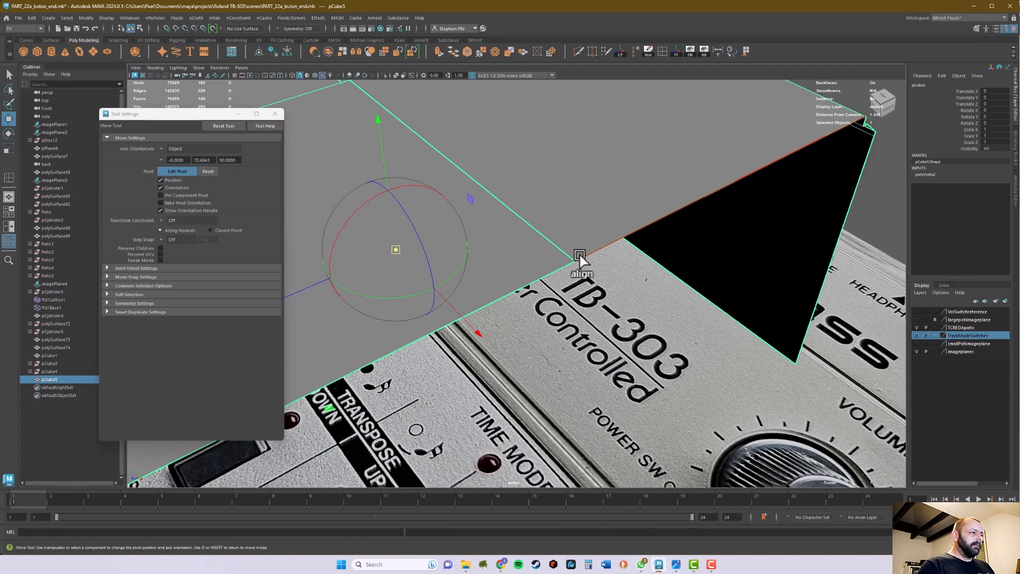
click(578, 258)
alt+drag(785, 360, 552, 323)
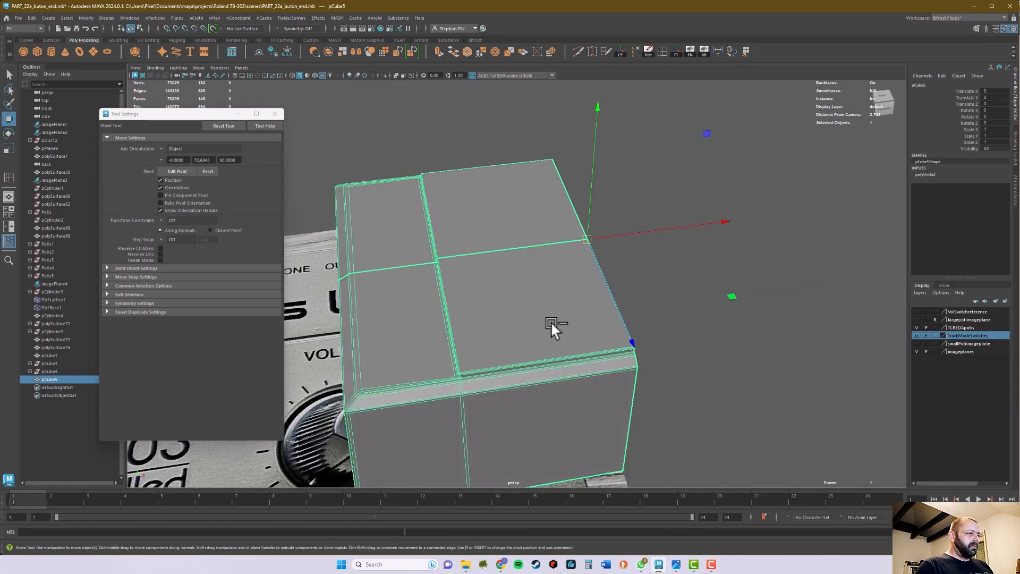
Duplicate the combined half and mirror the copy across the open edge with a Scale X of -1
key(ctrl+d)
key(r)
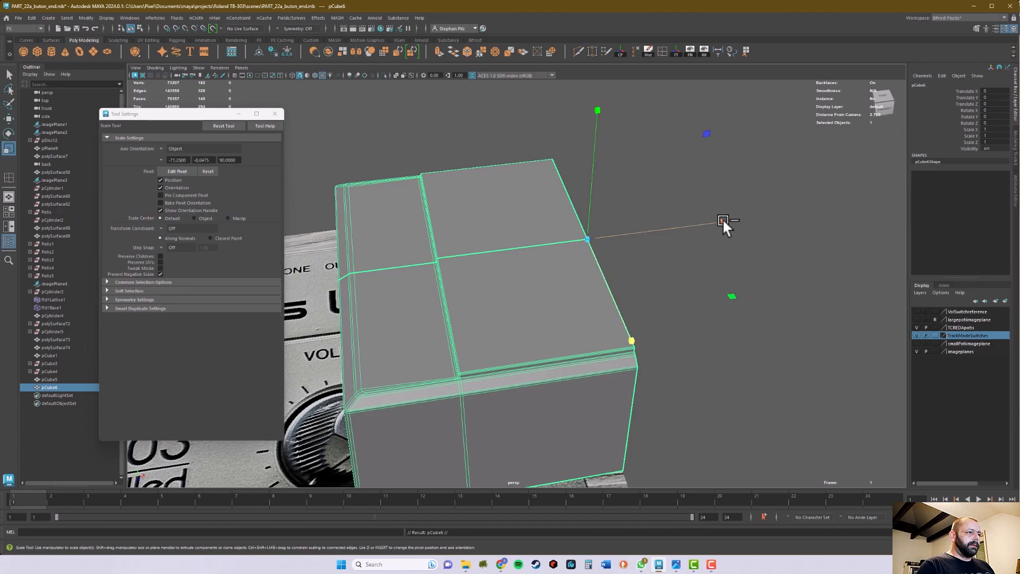
drag(723, 220, 484, 260)
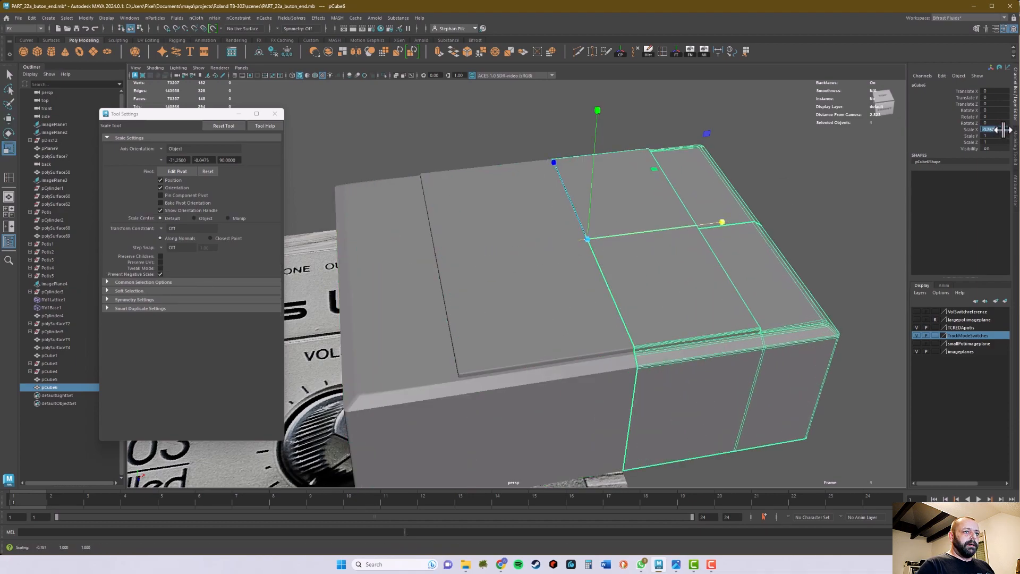
text(-1)
key(Return)
Select both button halves, combine them into one mesh, and close the tool settings
alt+right_drag(724, 371, 639, 373)
alt+drag(639, 373, 727, 347)
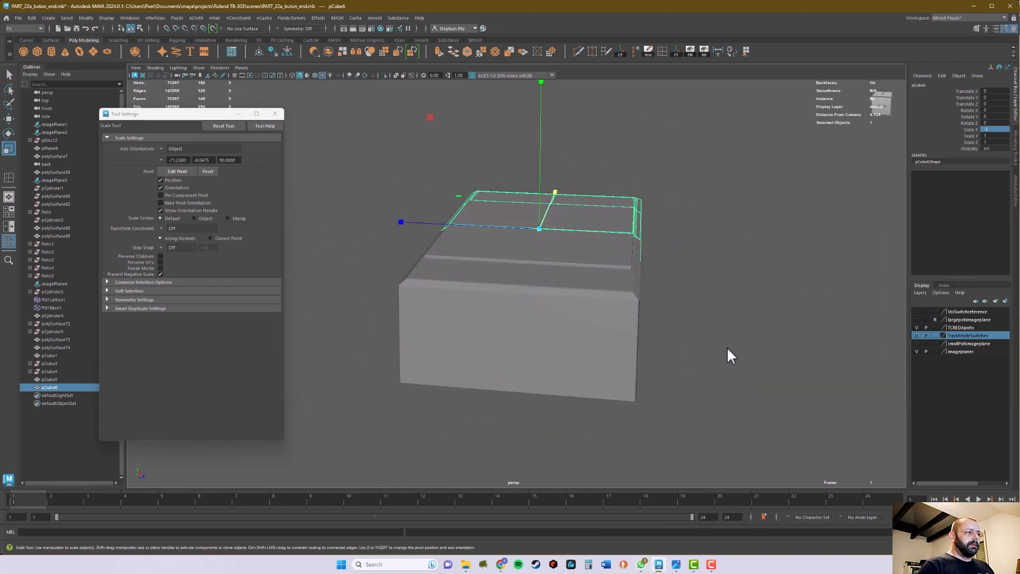
click(726, 348)
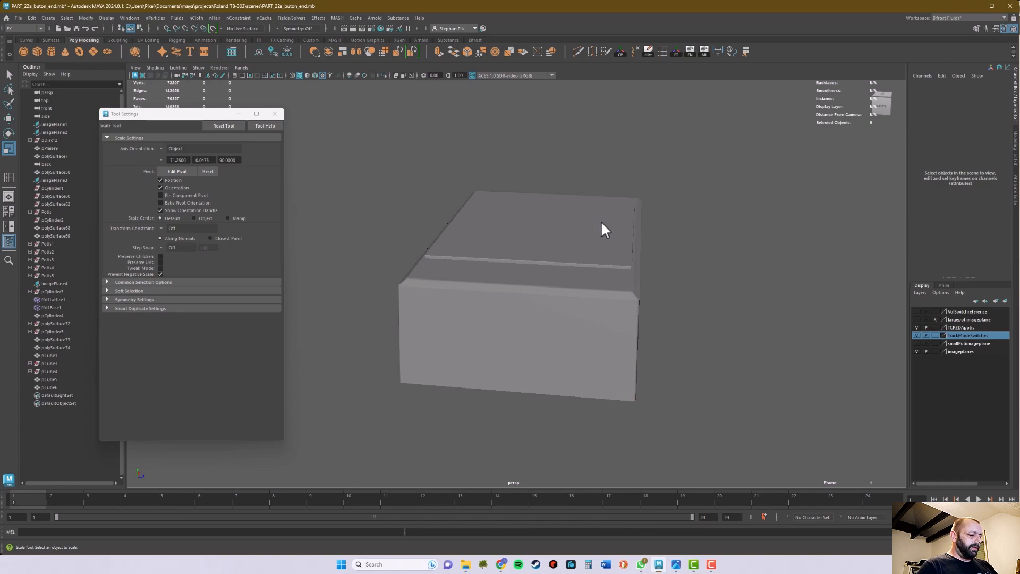
drag(425, 167, 748, 336)
key(q)
drag(373, 113, 656, 327)
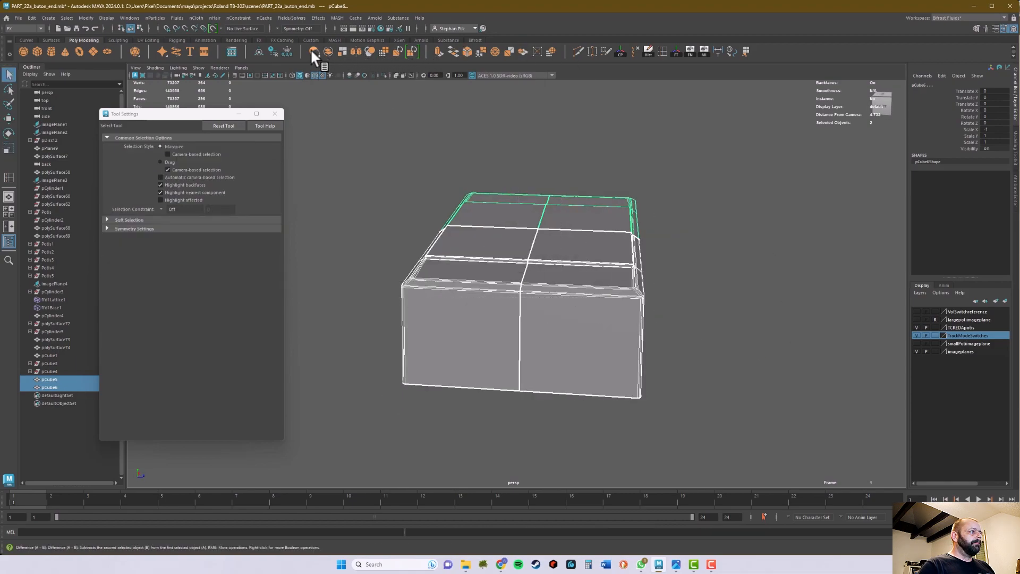
click(325, 51)
click(275, 114)
Select all vertices of the combined button and merge them
alt+drag(565, 212, 588, 279)
right_drag(588, 279, 538, 278)
alt+drag(537, 278, 624, 260)
drag(387, 181, 683, 382)
alt+drag(683, 383, 624, 378)
click(477, 50)
Set the vertex merge's distance threshold to 0.001
alt+drag(602, 282, 550, 301)
alt+right_drag(551, 300, 574, 331)
mouse_move(573, 330)
alt+mouse_down()
mouse_move(611, 321)
mouse_move(585, 322)
alt+mouse_up()
alt+drag(608, 324, 621, 323)
alt+right_drag(621, 323, 717, 300)
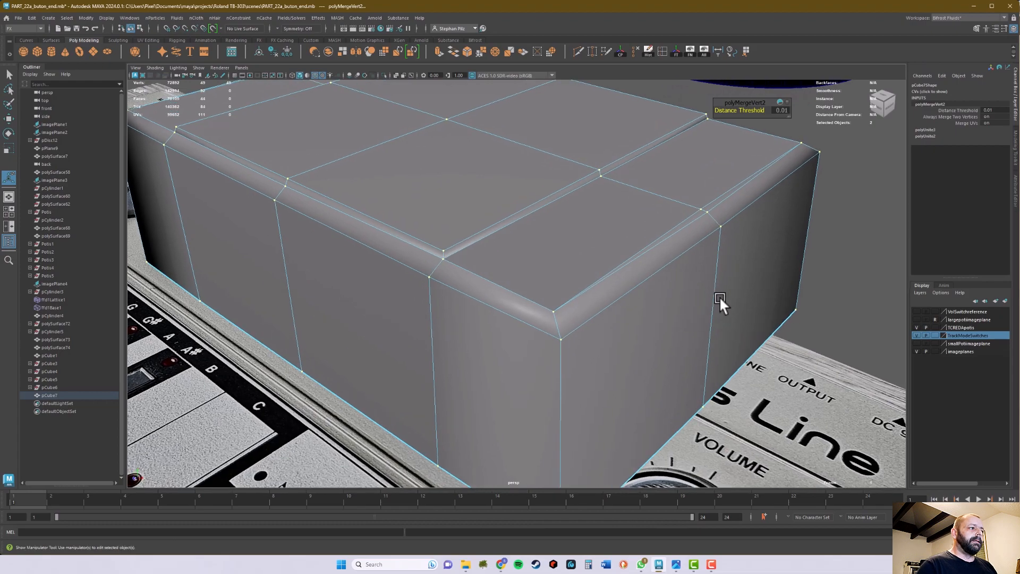
click(787, 109)
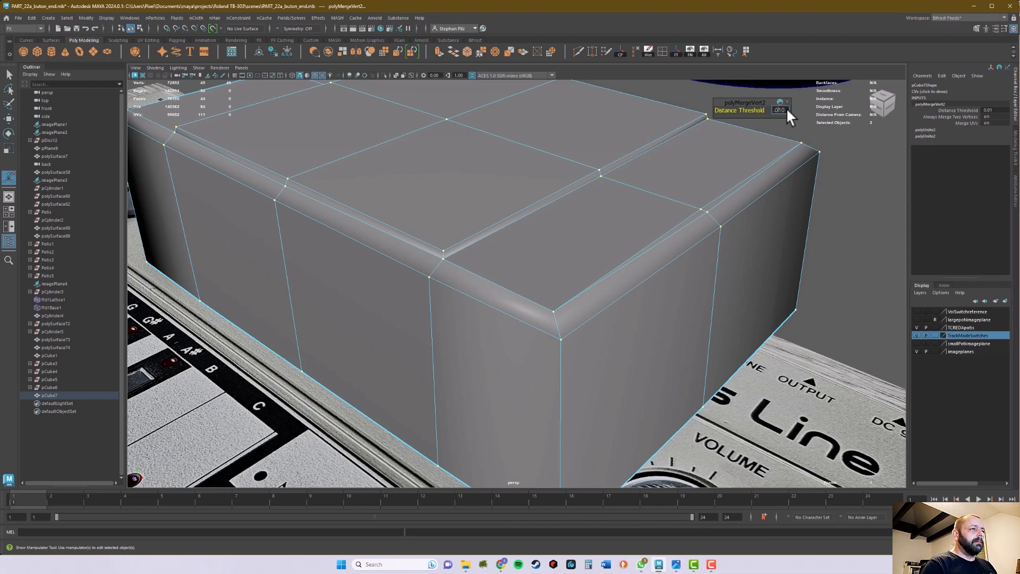
text(.001)
key(Return)
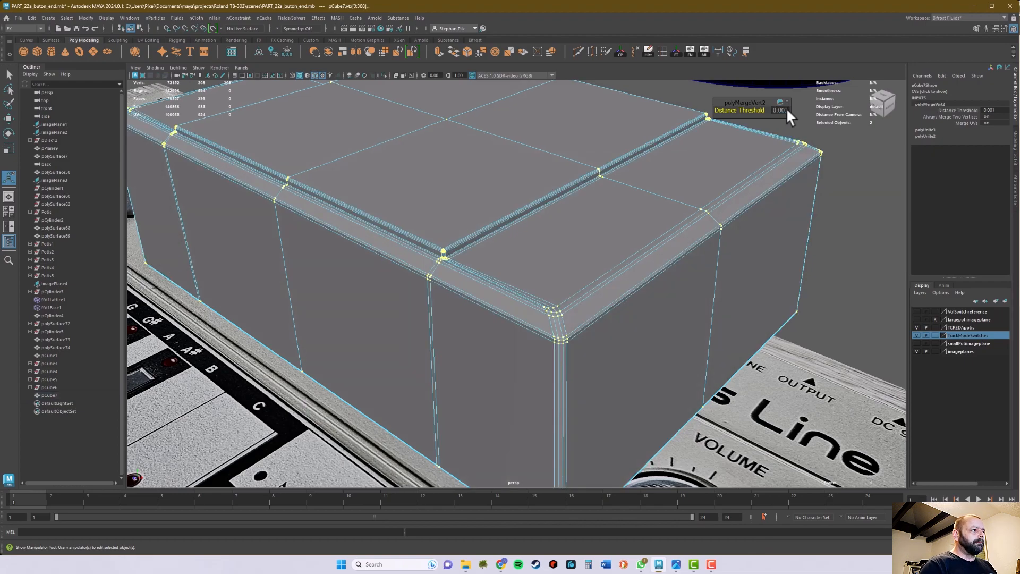
Inspect the merged vertices around the raised block's corners and along the seams, and return to object selection
alt+drag(749, 226, 583, 247)
alt+right_drag(583, 248, 722, 252)
alt+right_drag(526, 260, 582, 252)
alt+drag(582, 252, 460, 237)
alt+right_drag(460, 237, 534, 271)
alt+middle_drag(449, 260, 464, 261)
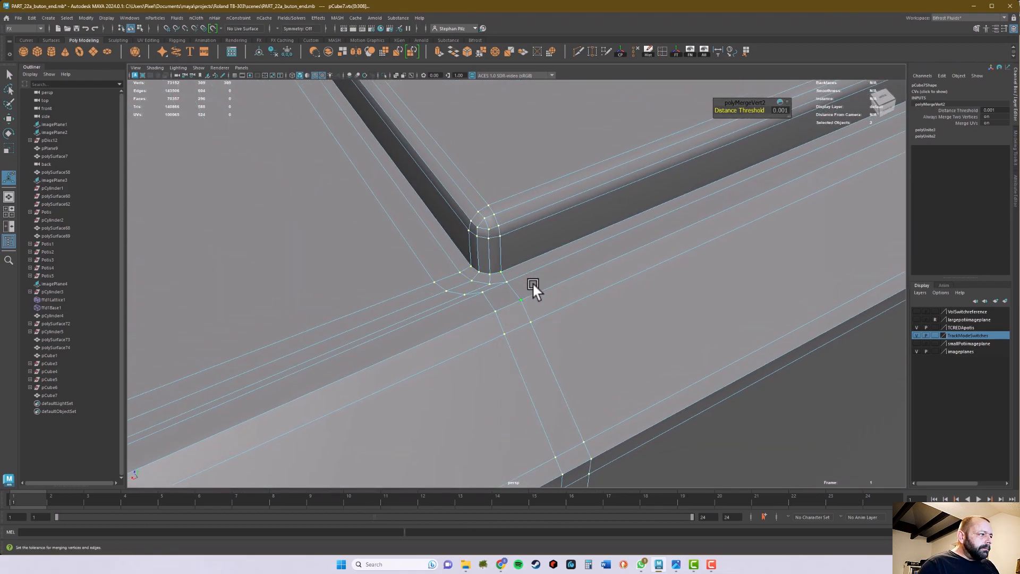
alt+drag(660, 276, 464, 237)
right_click(537, 240)
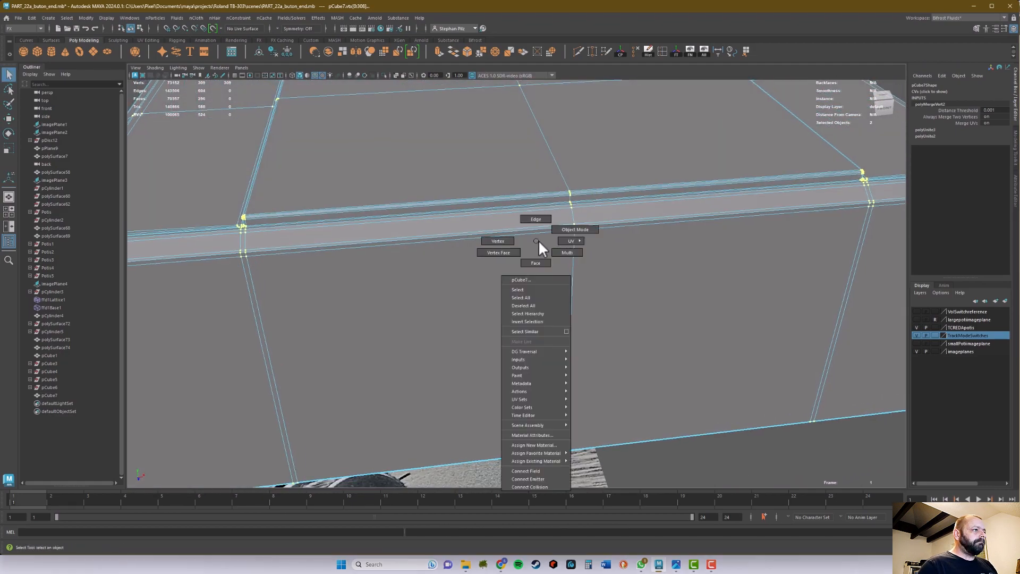
click(563, 221)
Preview the full button smoothed, with and without wireframe, and return it to unsmoothed display
alt+drag(640, 264, 502, 255)
scroll(542, 260, down, 2)
alt+drag(606, 302, 558, 282)
click(695, 340)
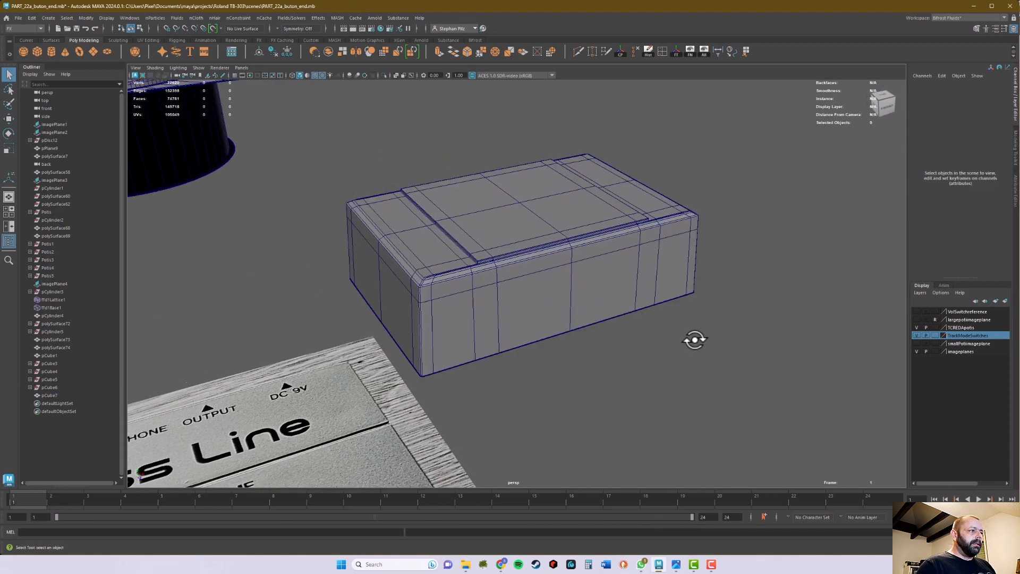
alt+drag(692, 342, 704, 349)
key(alt+5)
mouse_move(623, 326)
alt+mouse_down()
mouse_move(621, 340)
mouse_move(645, 324)
mouse_move(592, 340)
alt+mouse_up()
click(579, 301)
key(1)
Examine the completed button from several angles and compare it with the WRITE/NEXT button in the reference photo
alt+right_drag(593, 340, 855, 342)
alt+drag(621, 313, 647, 312)
alt+right_drag(647, 312, 547, 314)
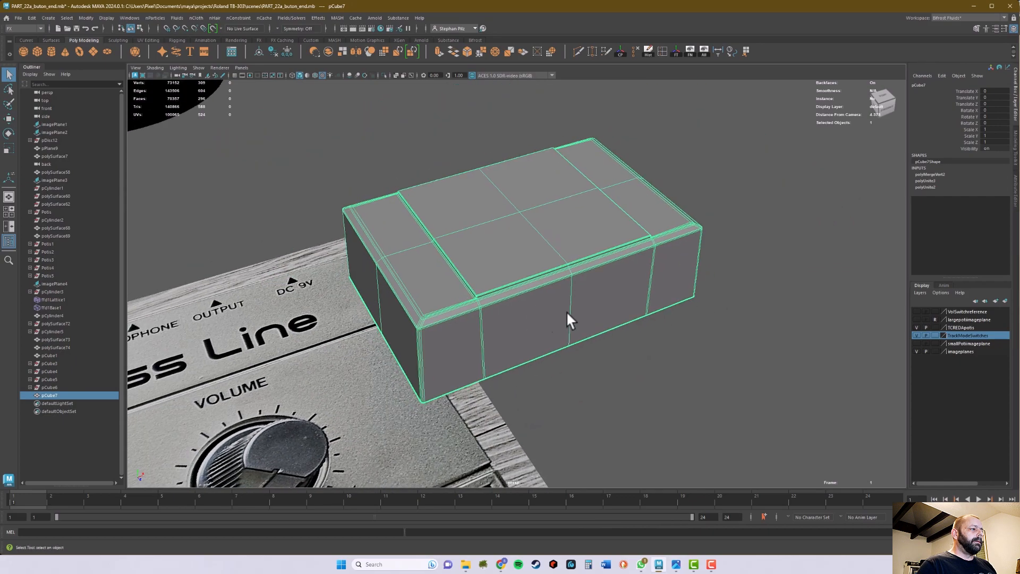
alt+drag(546, 314, 563, 332)
alt+right_drag(703, 319, 552, 310)
mouse_move(552, 310)
alt+mouse_down()
mouse_move(563, 296)
mouse_move(567, 305)
alt+mouse_up()
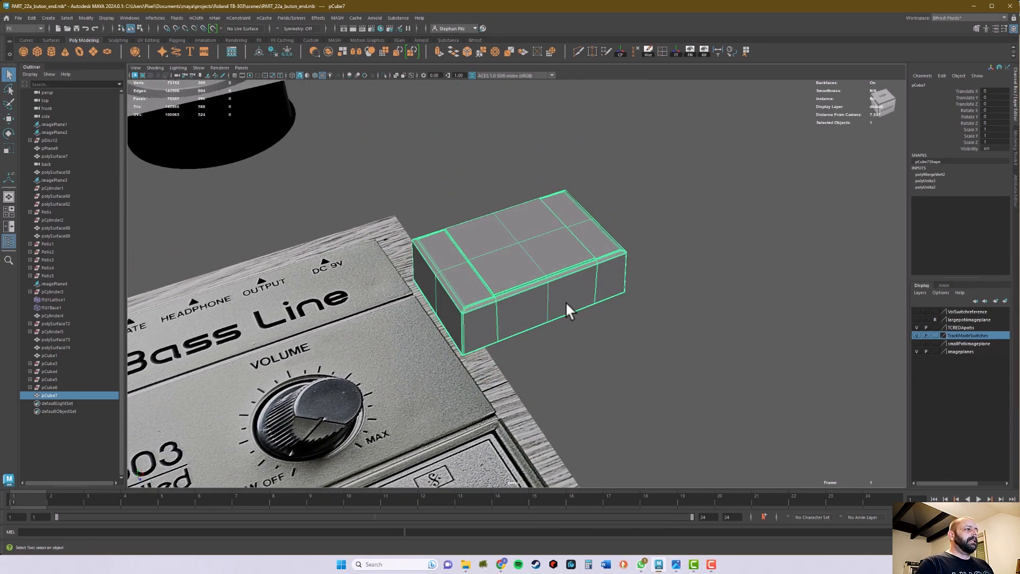
alt+drag(646, 268, 571, 269)
alt+right_drag(571, 269, 787, 275)
alt+drag(648, 276, 647, 283)
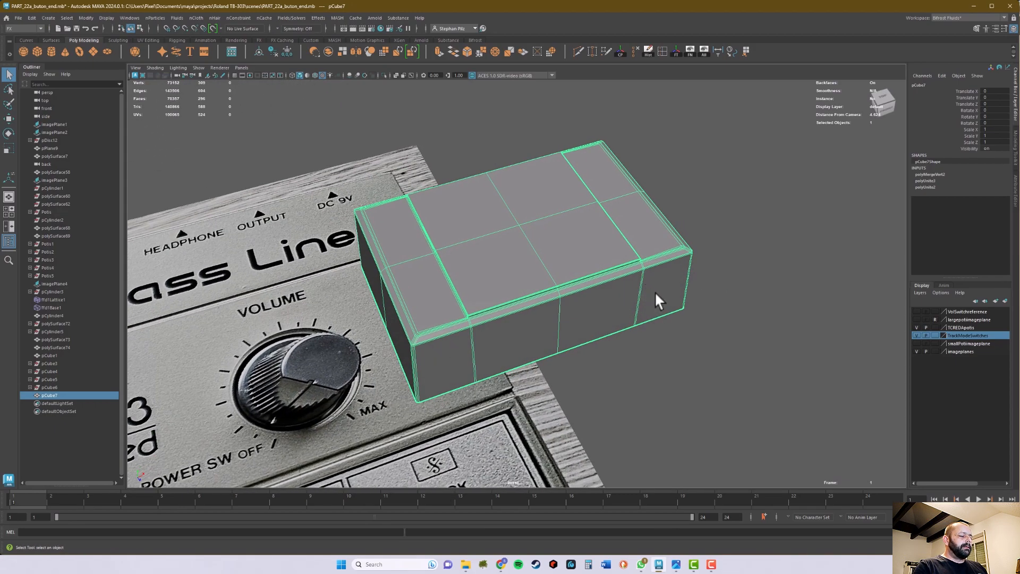
alt+right_drag(563, 359, 441, 343)
alt+middle_drag(532, 321, 510, 255)
alt+drag(531, 284, 542, 331)
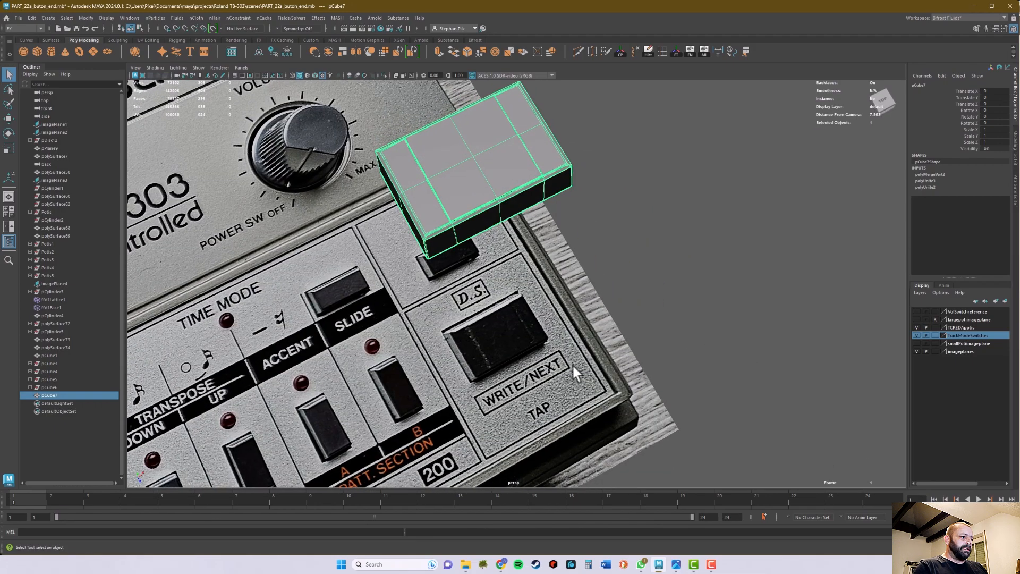
alt+drag(572, 365, 555, 304)
alt+middle_drag(556, 304, 589, 365)
alt+right_drag(627, 360, 775, 328)
alt+middle_drag(643, 333, 615, 337)
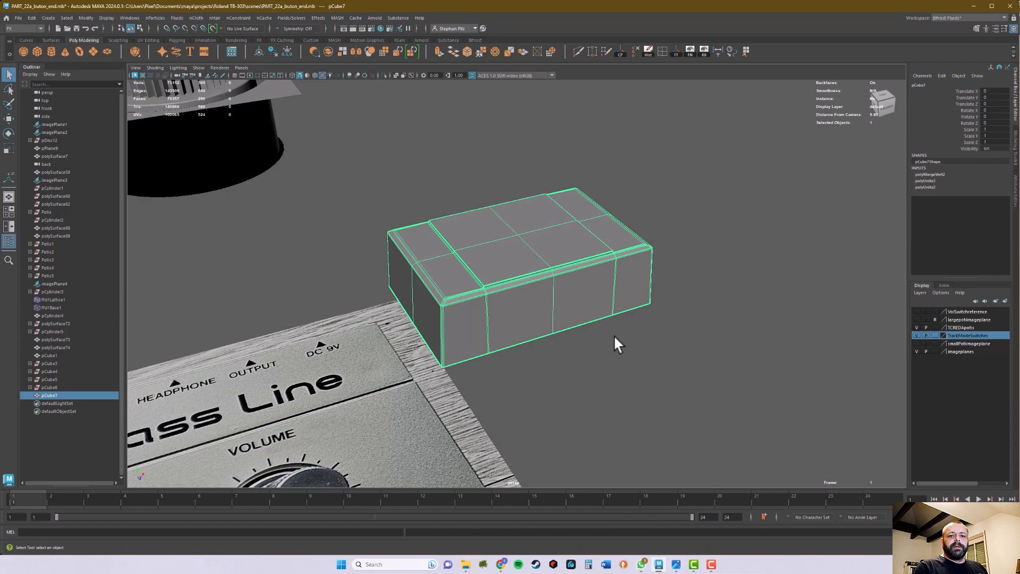